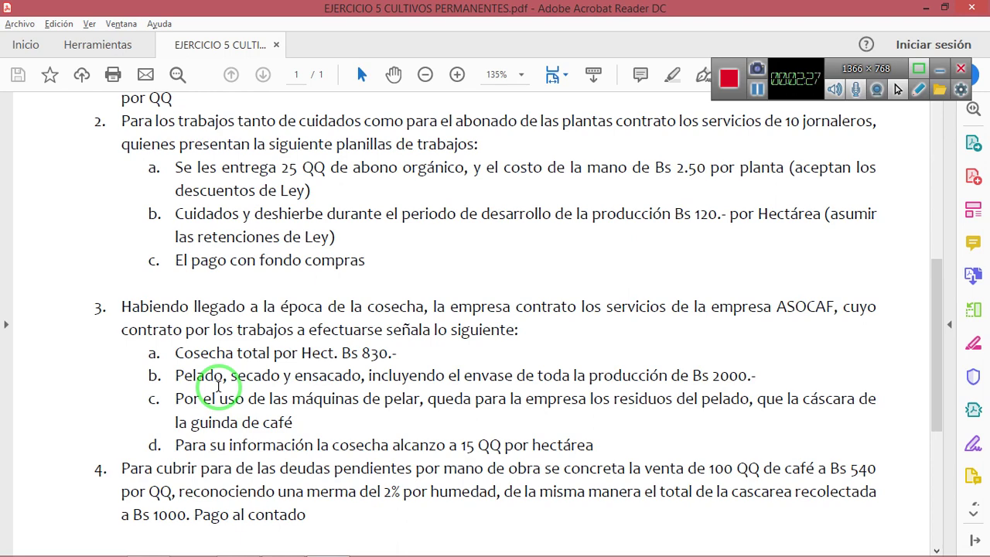
# Step: Read the rest of the exercise statement down to the cost-per-QQ question, and return to its heading
pyautogui.scroll(-2, 218, 384)
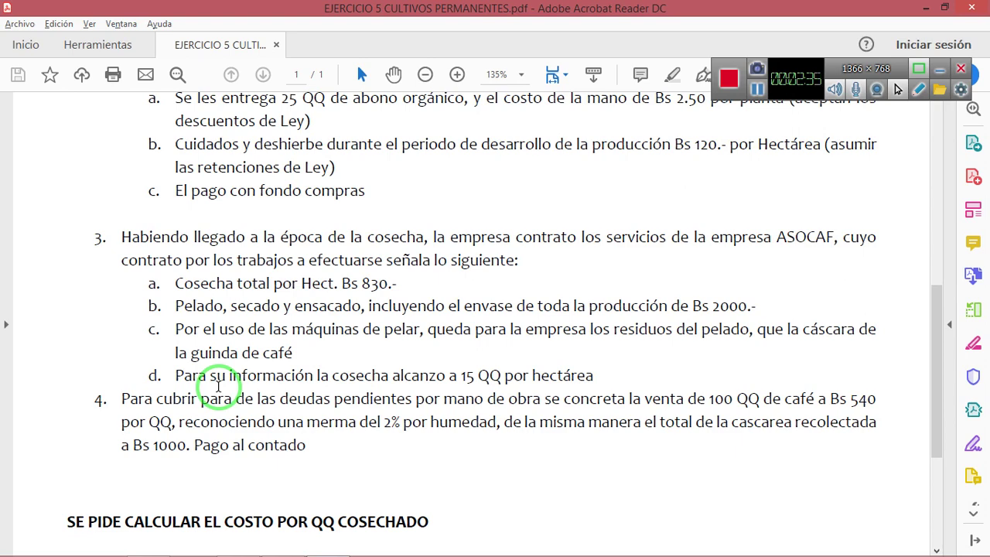
pyautogui.scroll(-1, 218, 385)
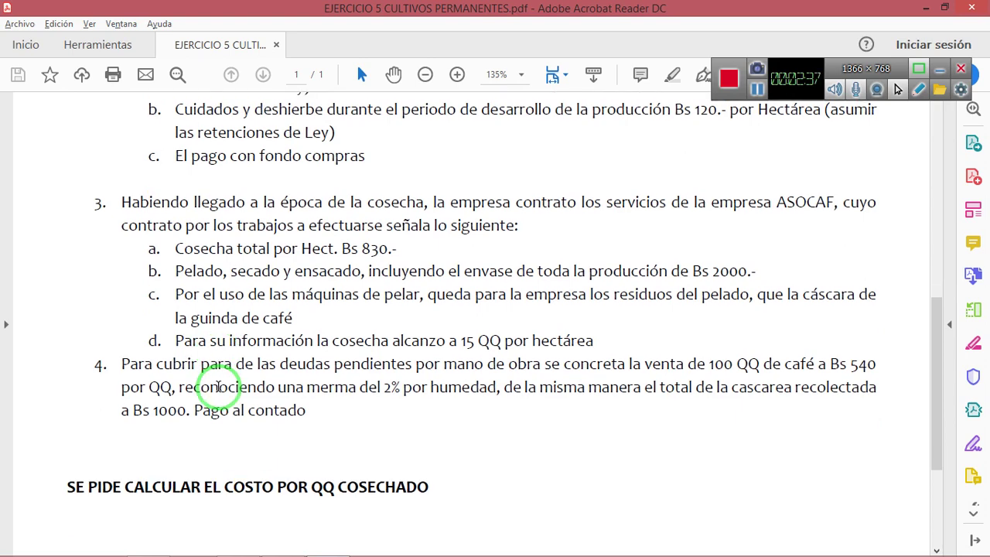
pyautogui.scroll(-1, 217, 381)
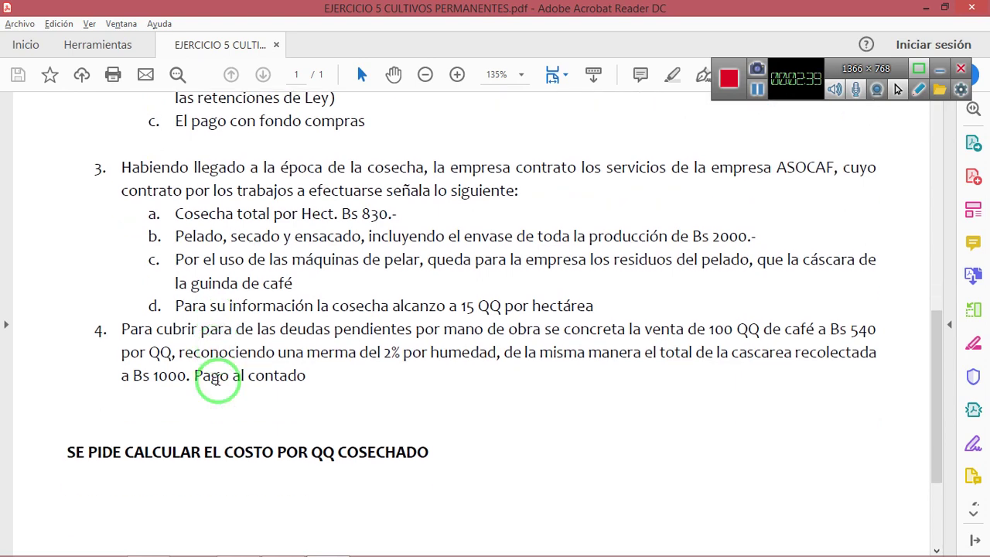
pyautogui.scroll(9, 218, 381)
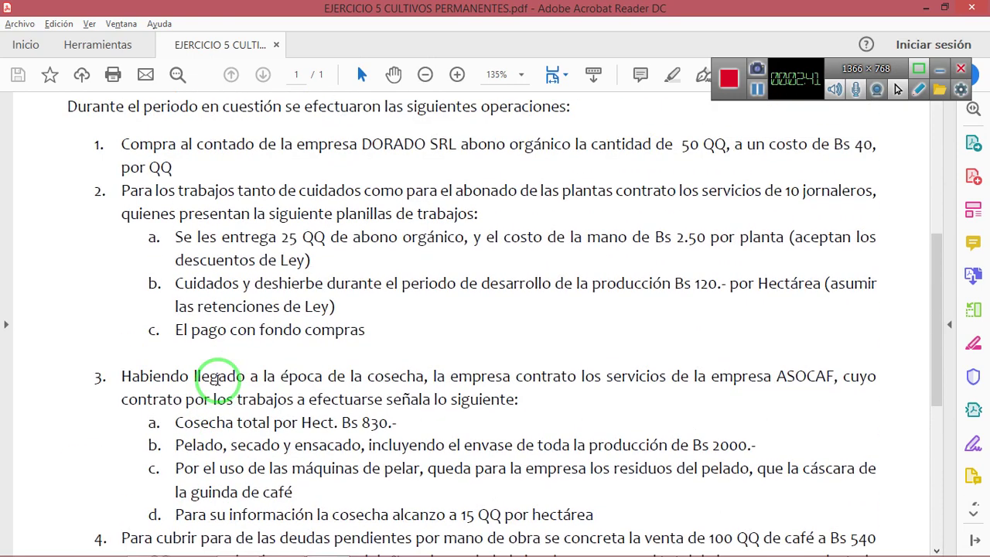
pyautogui.scroll(4, 217, 380)
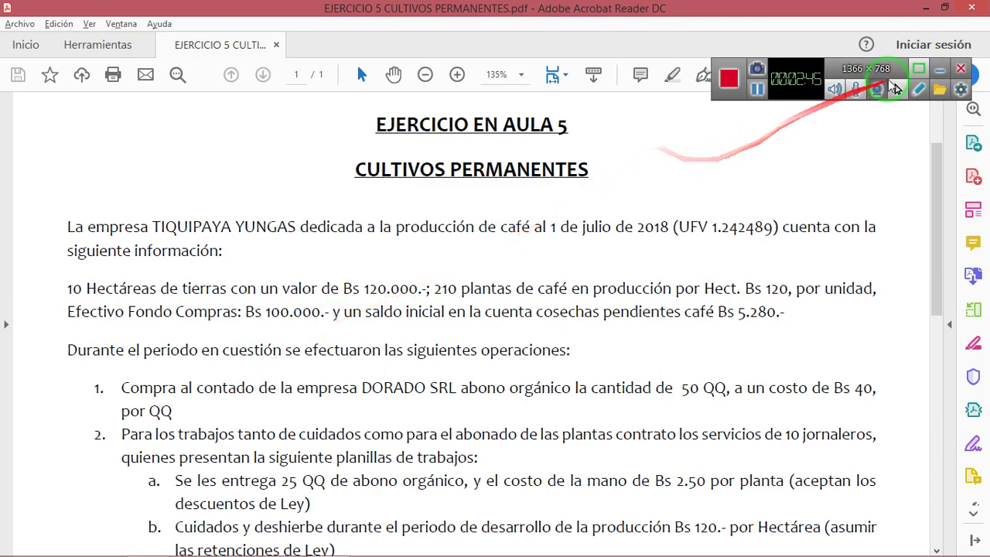
# Step: Switch to the Excel workbook EJERCICIO 5 CULTIVOS PERMANENTES and go to the beginning of sheet Hoja1
pyautogui.click(920, 71)
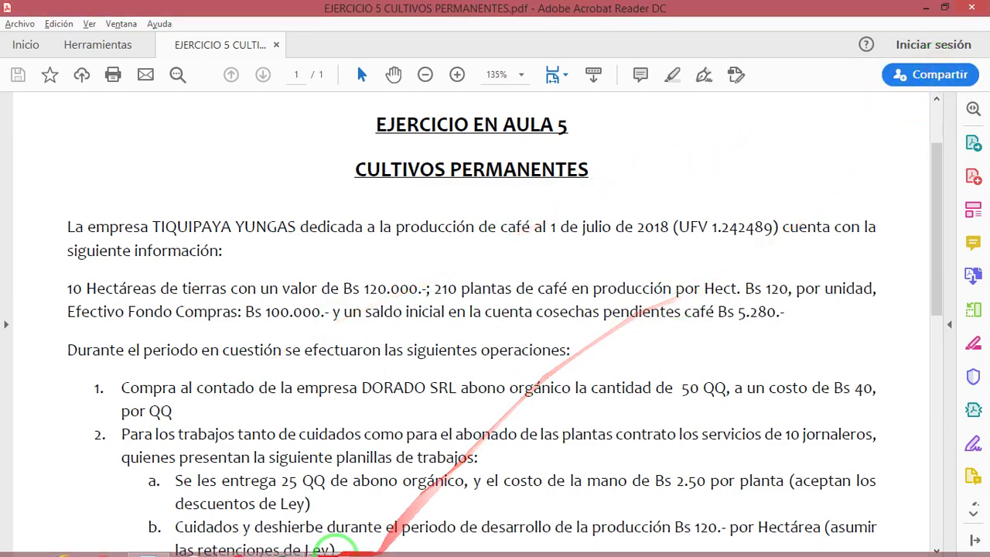
pyautogui.moveTo(321, 545)
pyautogui.click(283, 542)
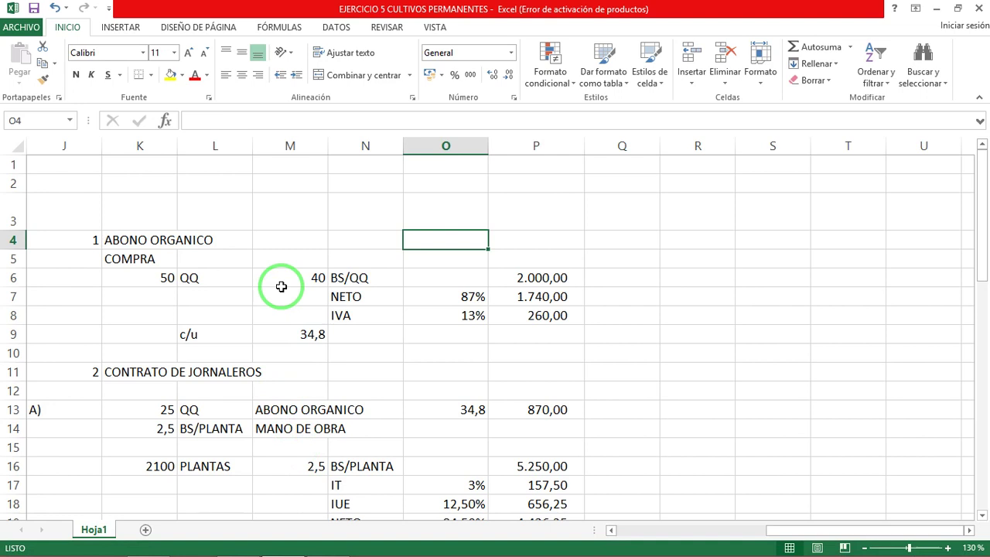
pyautogui.hotkey('alt', 'Tab')
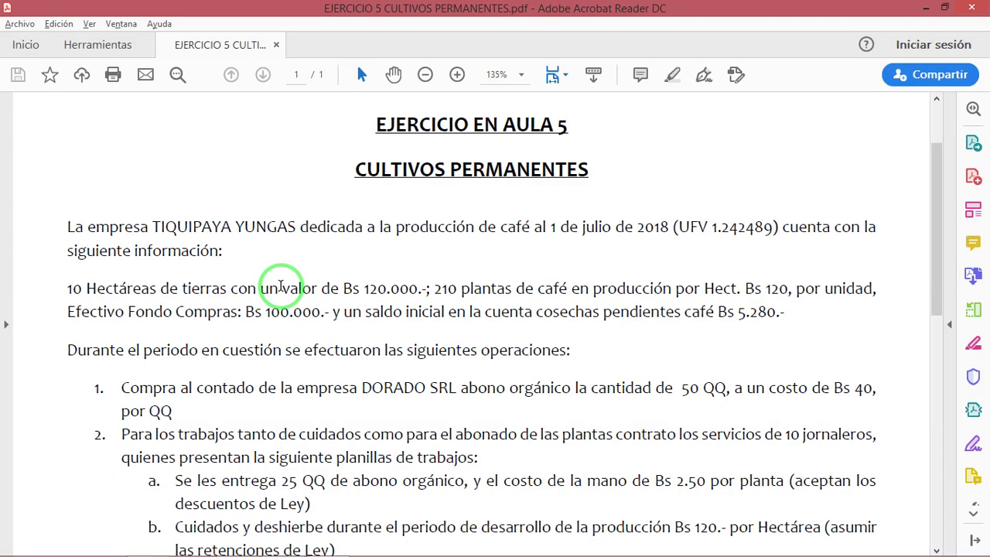
pyautogui.hotkey('alt', 'Tab')
pyautogui.press('Up')
pyautogui.press('Up')
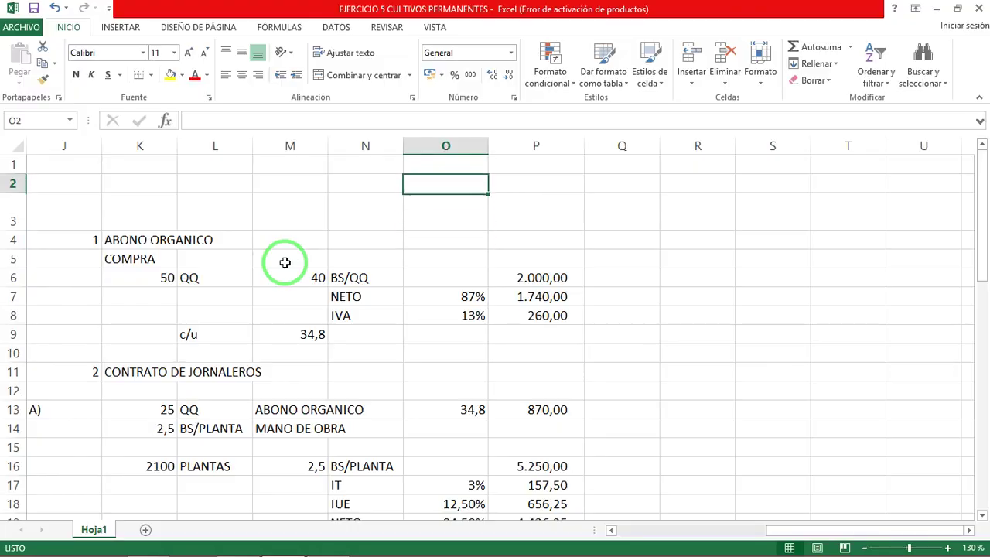
pyautogui.press('Left')
pyautogui.press('Left')
pyautogui.press('Left')
pyautogui.press('Left')
pyautogui.press('Left')
pyautogui.press('Left')
pyautogui.press('Left')
pyautogui.press('Left')
pyautogui.press('Left')
pyautogui.press('Left')
pyautogui.press('Left')
pyautogui.press('Left')
pyautogui.press('Left')
pyautogui.press('Left')
pyautogui.press('Down')
pyautogui.press('Down')
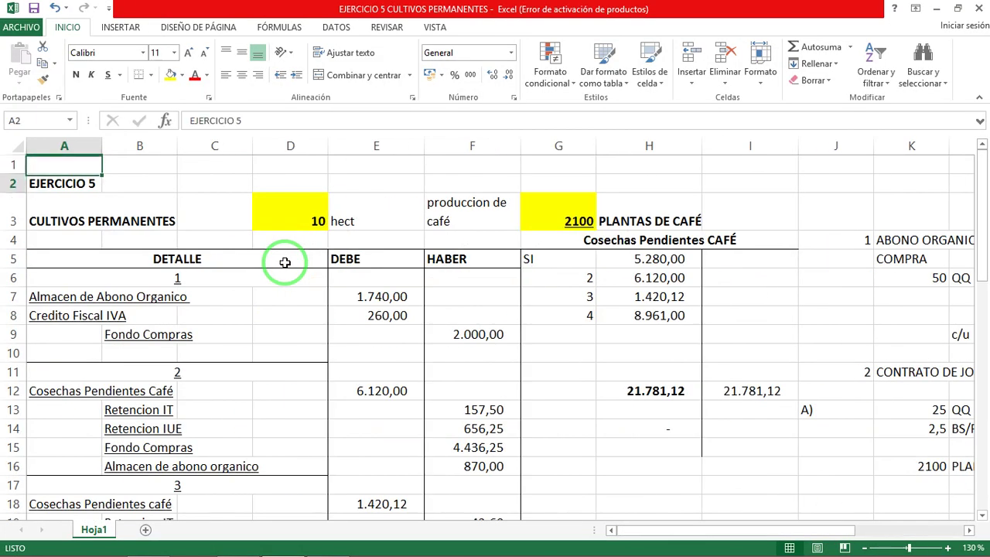
# Step: Check the hectares in D3 against the PDF statement and go to the coffee plant total in G3
pyautogui.press('Right')
pyautogui.press('Right')
pyautogui.press('Right')
pyautogui.press('Up')
pyautogui.press('Right')
pyautogui.press('Right')
pyautogui.press('Left')
pyautogui.press('Left')
pyautogui.hotkey('alt', 'Tab')
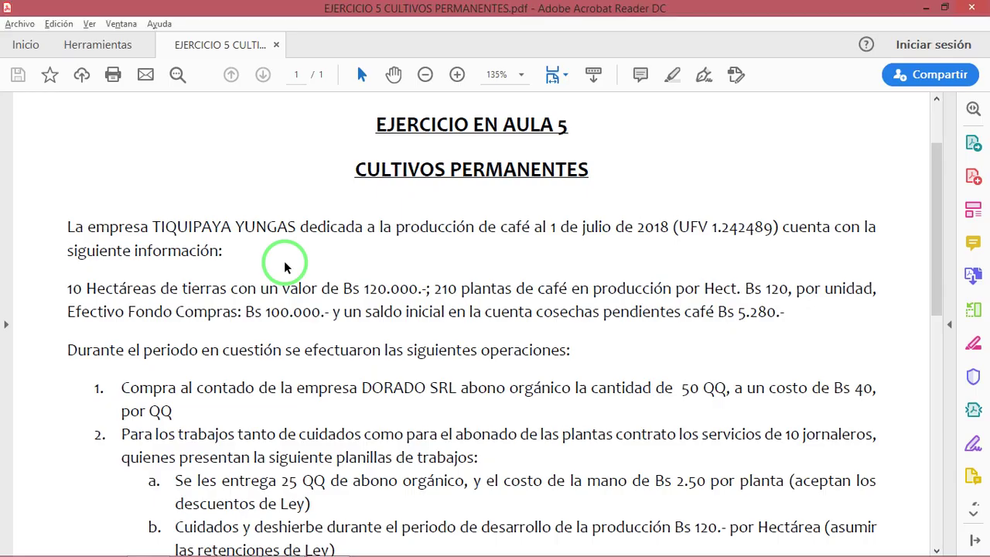
pyautogui.hotkey('alt', 'Tab')
pyautogui.press('Right')
pyautogui.press('Right')
pyautogui.press('Right')
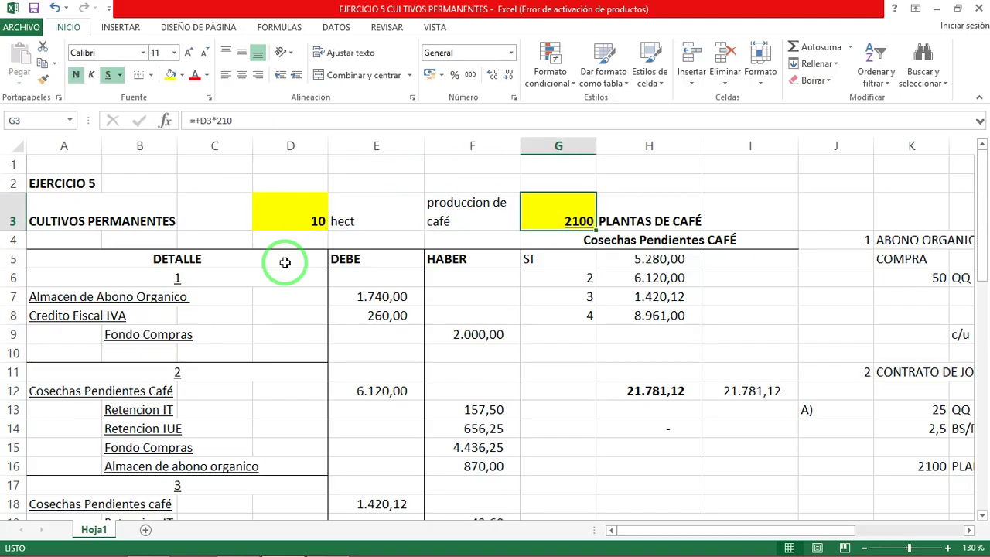
# Step: Highlight "210 plantas" in the PDF statement and compare it with the coffee plant formula in G3 of the Excel workbook
pyautogui.hotkey('alt', 'Tab')
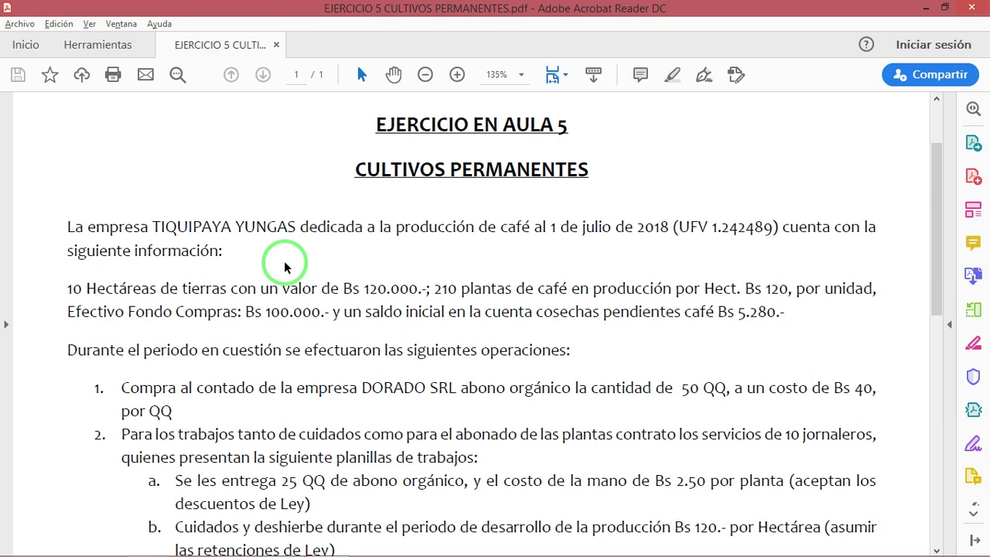
pyautogui.moveTo(434, 286); pyautogui.dragTo(490, 295)
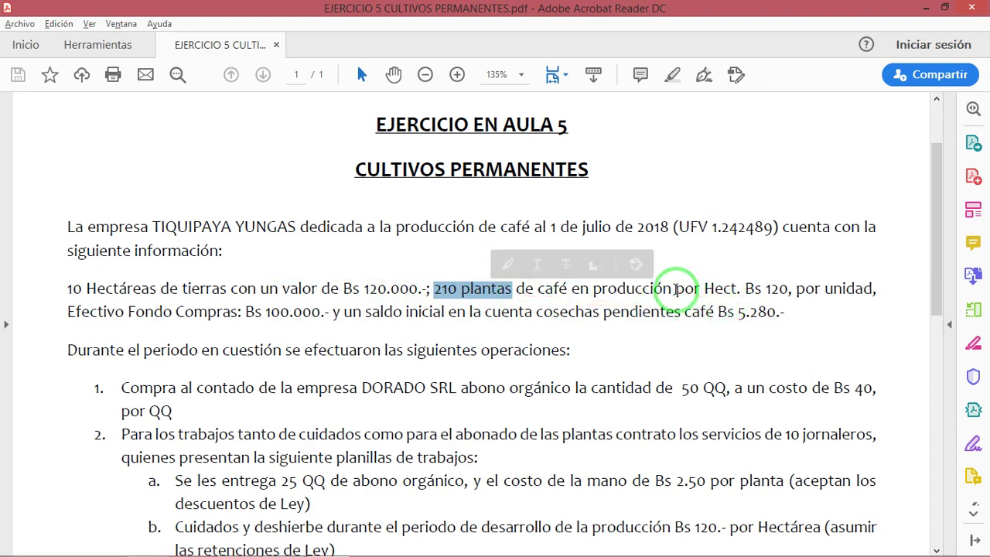
pyautogui.hotkey('alt', 'Tab')
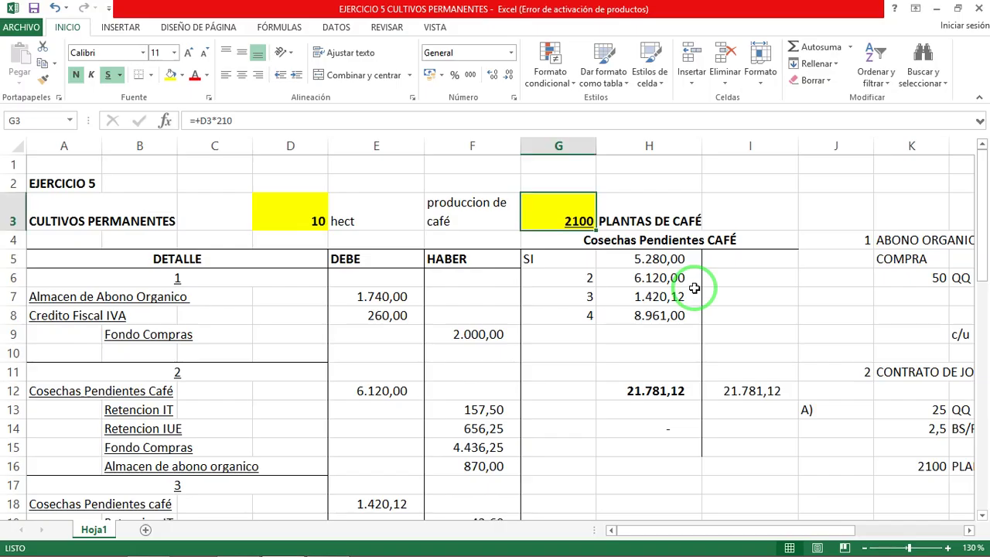
pyautogui.press('F2')
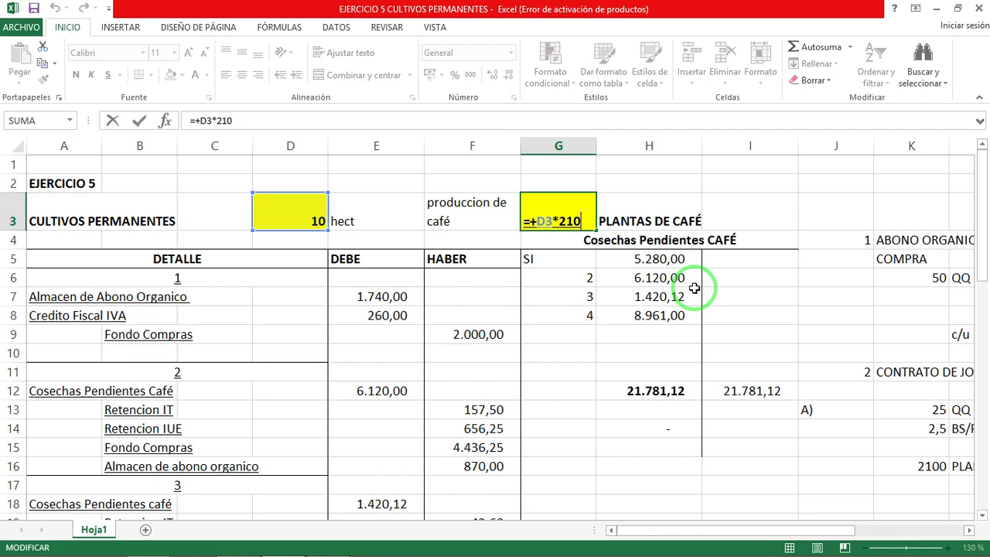
pyautogui.press('Escape')
pyautogui.press('Right')
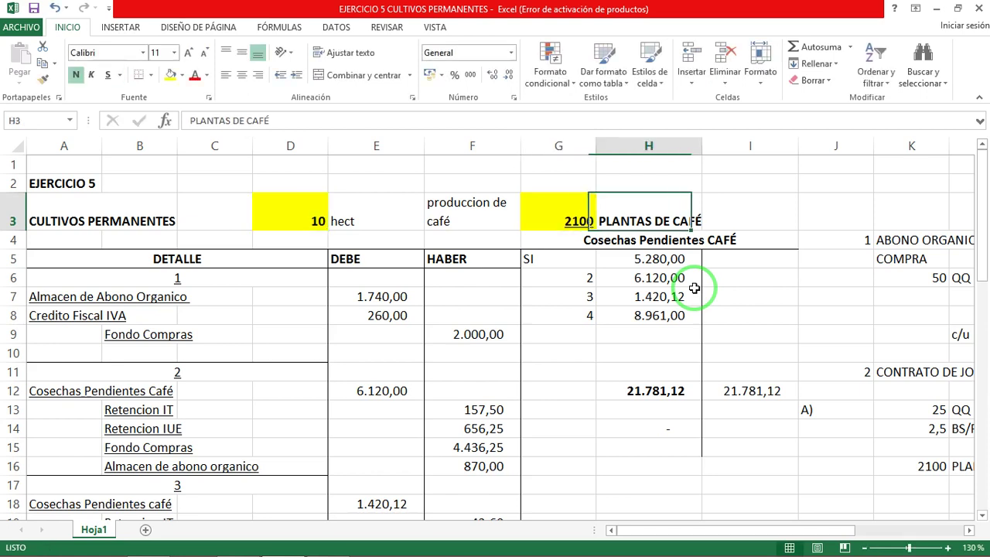
pyautogui.hotkey('alt', 'Tab')
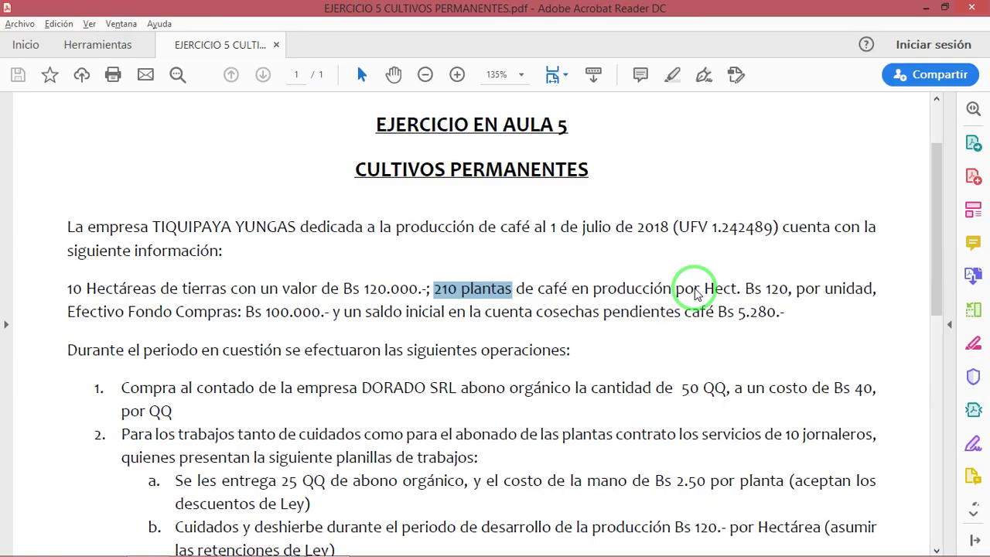
pyautogui.hotkey('alt', 'Tab')
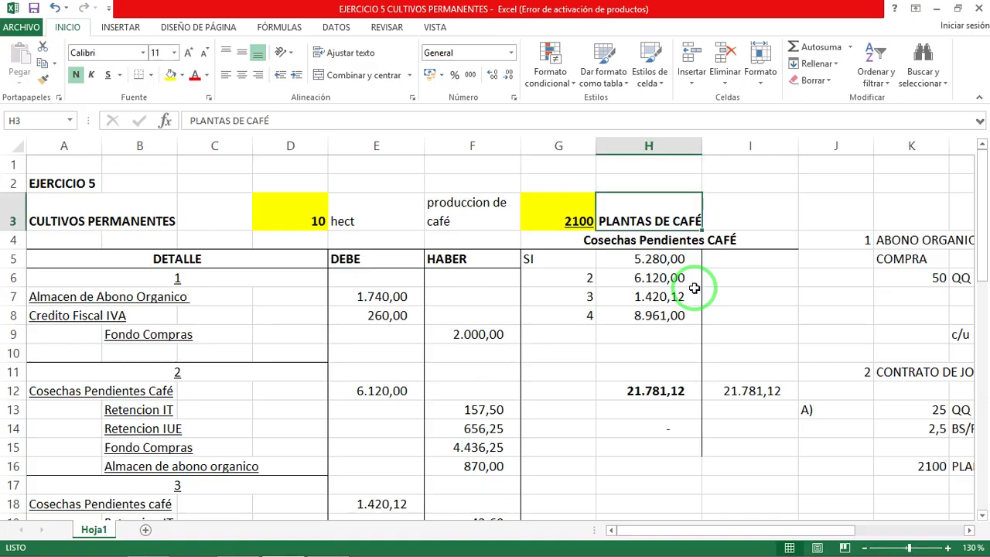
pyautogui.hotkey('alt', 'Tab')
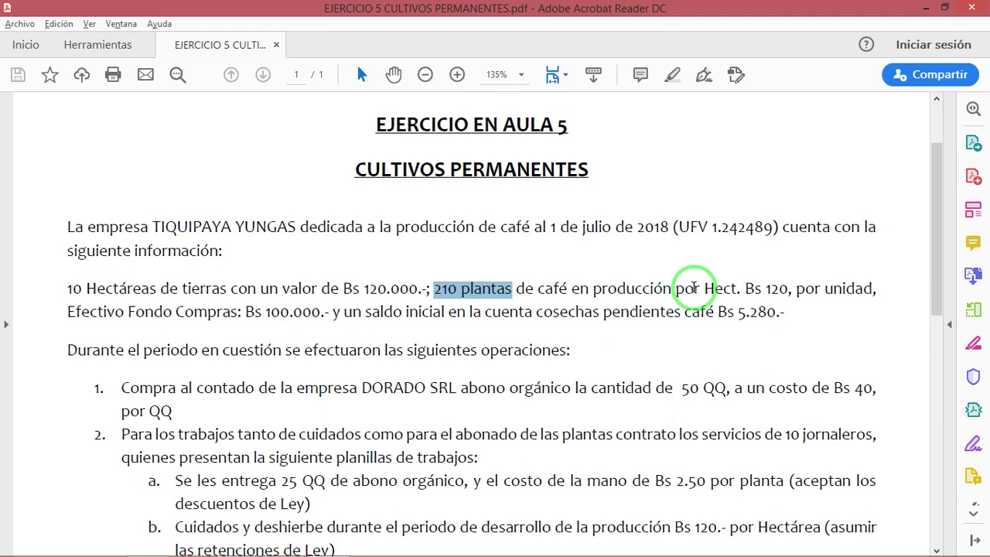
pyautogui.hotkey('alt', 'Tab')
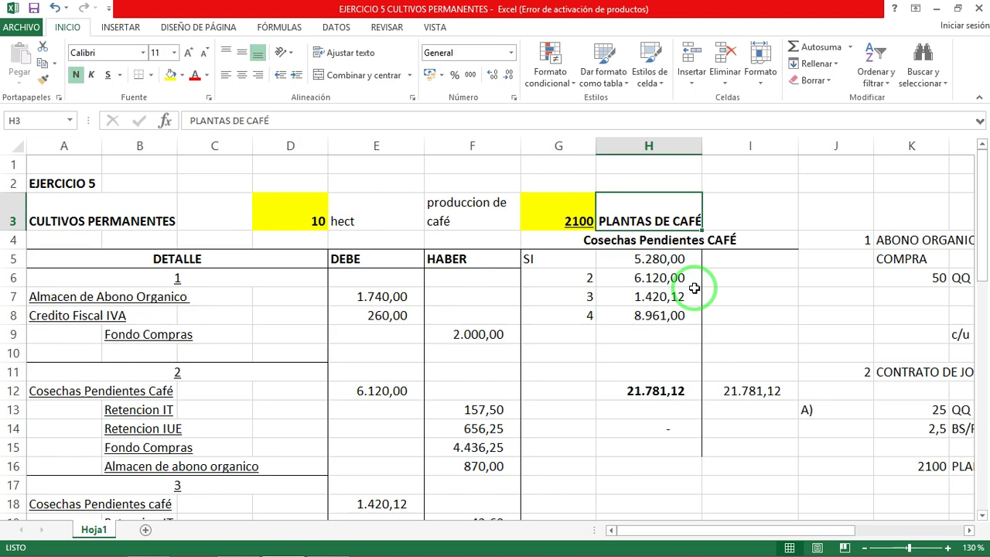
# Step: Highlight the Bs 5.280 opening balance in the PDF and compare it with H5 of the Cosechas Pendientes CAFÉ account in Excel
pyautogui.press('Right')
pyautogui.press('Right')
pyautogui.press('Right')
pyautogui.press('Right')
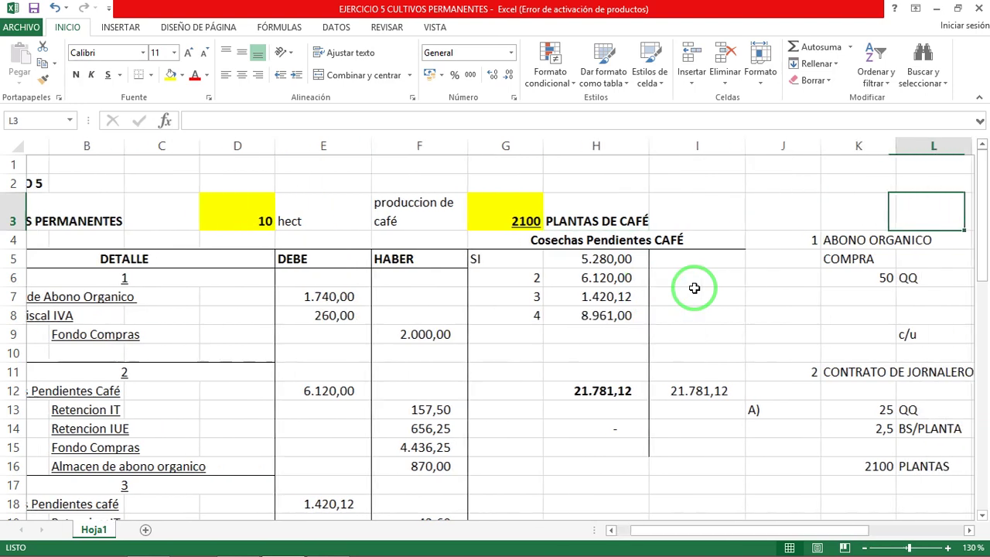
pyautogui.hotkey('alt', 'Tab')
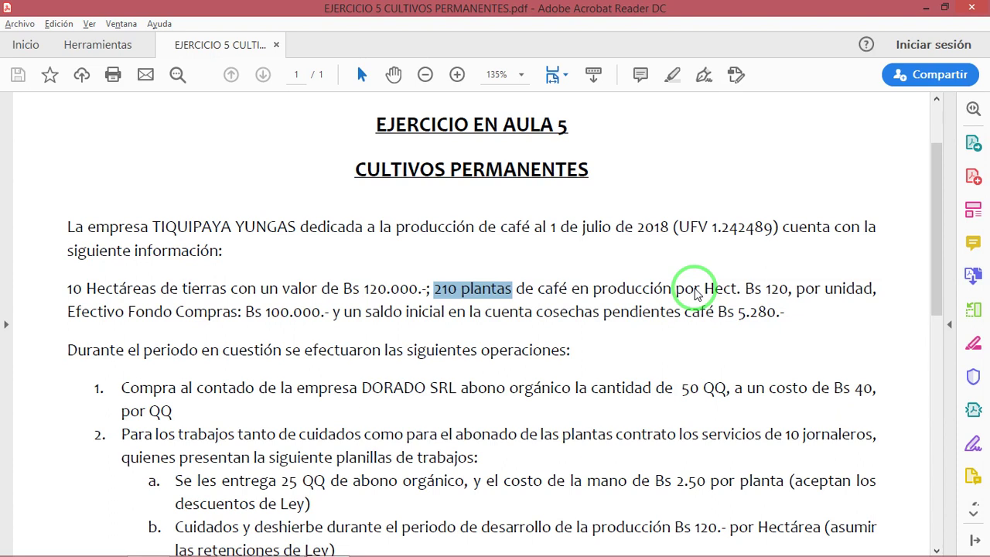
pyautogui.moveTo(718, 313); pyautogui.dragTo(778, 314)
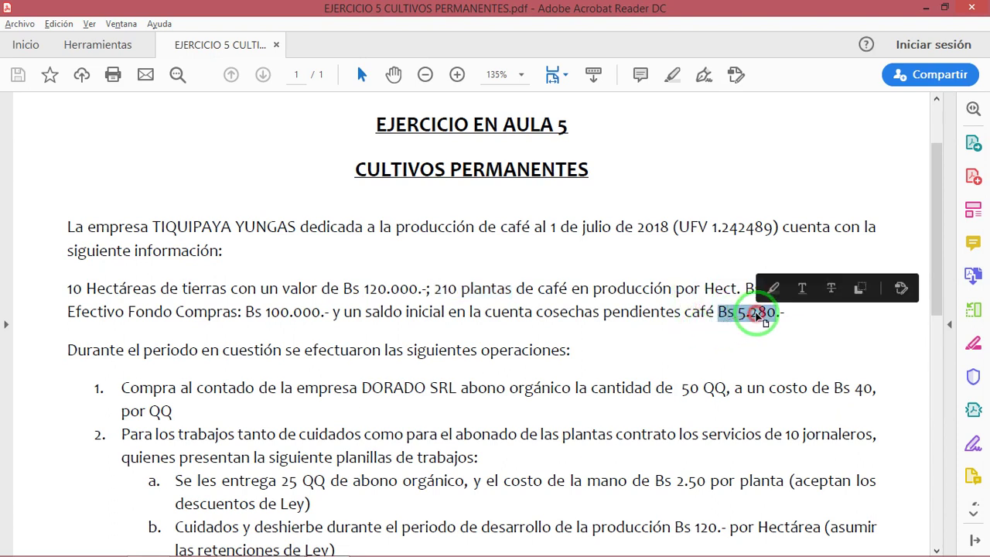
pyautogui.hotkey('alt', 'Tab')
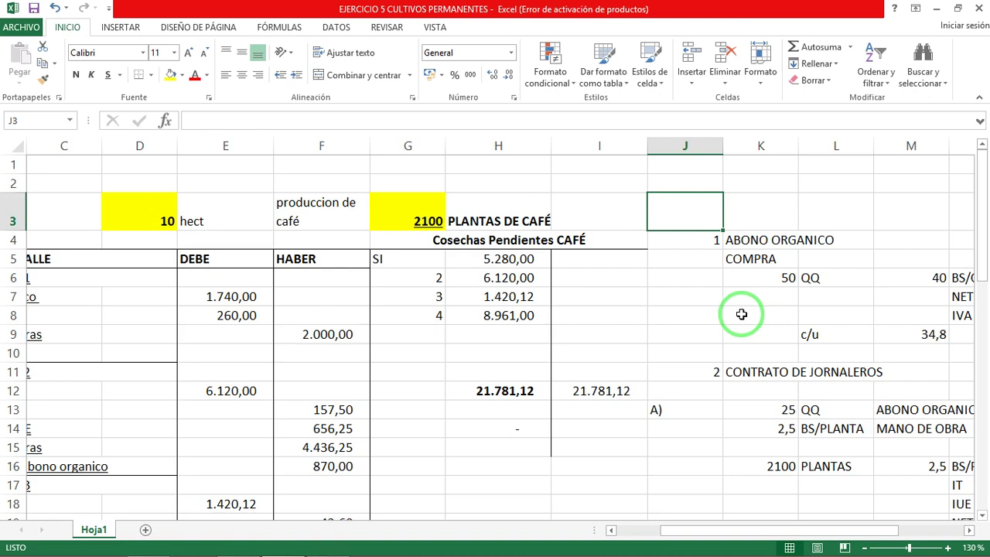
pyautogui.click(530, 263)
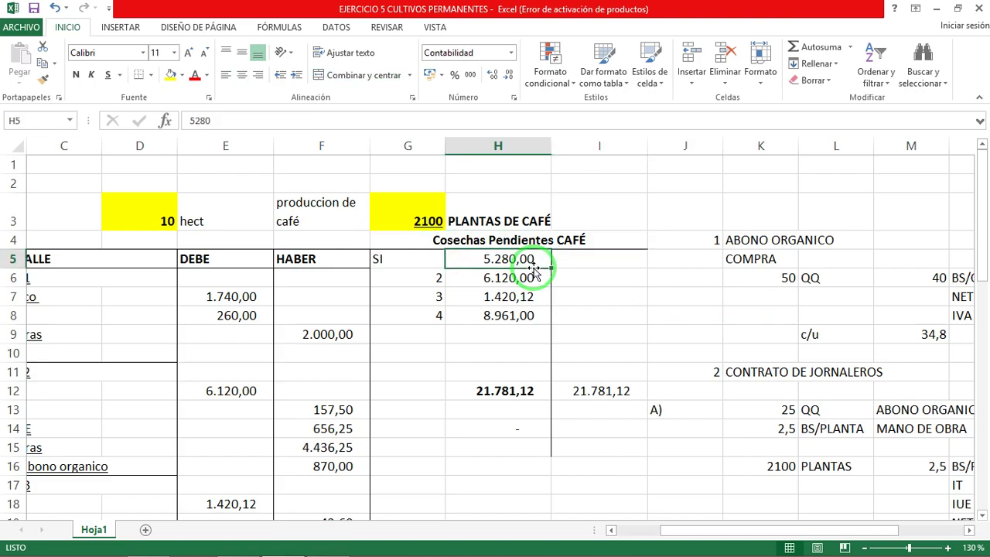
pyautogui.hotkey('alt', 'Tab')
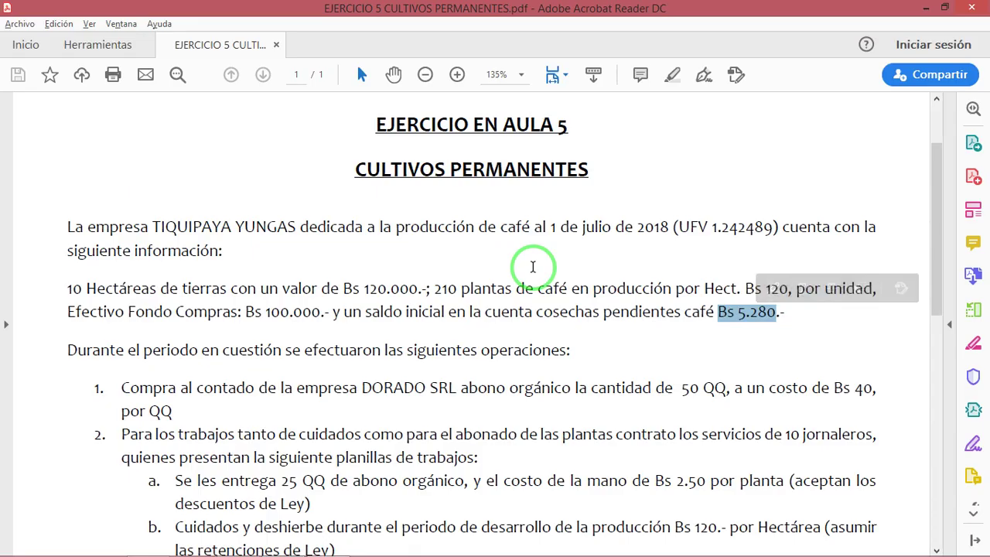
# Step: Read operation 1 in the PDF statement and locate its ABONO ORGANICO calculation block in the Excel workbook
pyautogui.click(443, 341)
pyautogui.scroll(-2, 445, 325)
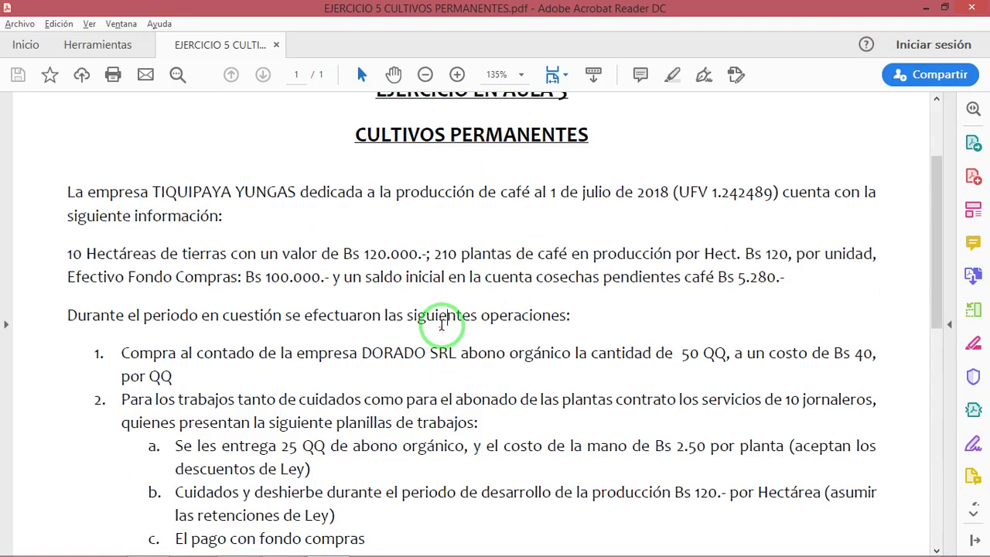
pyautogui.scroll(-4, 447, 301)
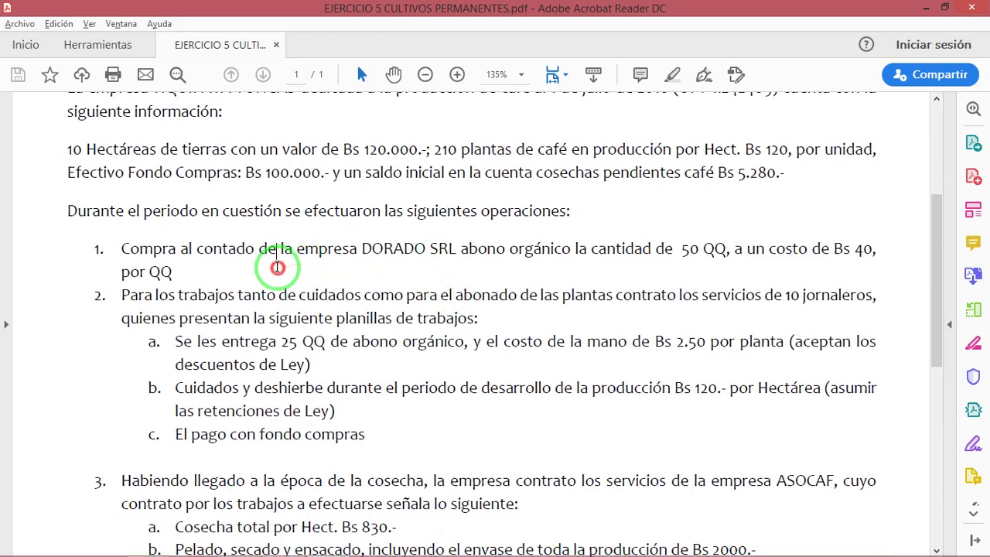
pyautogui.hotkey('alt', 'Tab')
pyautogui.moveTo(279, 268); pyautogui.dragTo(669, 254)
pyautogui.click(758, 238)
pyautogui.hotkey('alt', 'Tab')
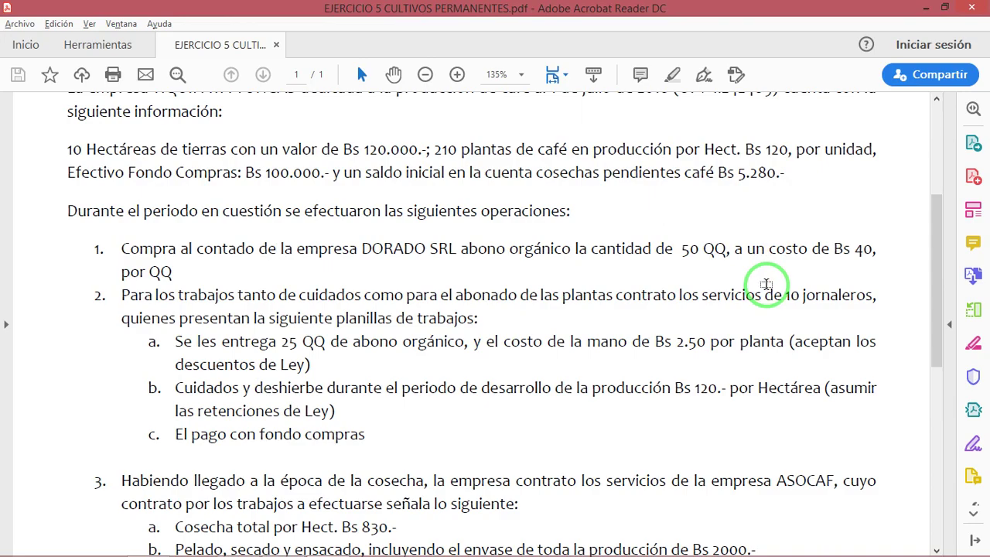
# Step: Review the organic fertilizer purchase in the Excel workbook: quantity in K6, unit price in M6 and the total's formula in P6
pyautogui.hotkey('alt', 'Tab')
pyautogui.press('Down')
pyautogui.press('Right')
pyautogui.press('Left')
pyautogui.press('Down')
pyautogui.press('Right')
pyautogui.press('Right')
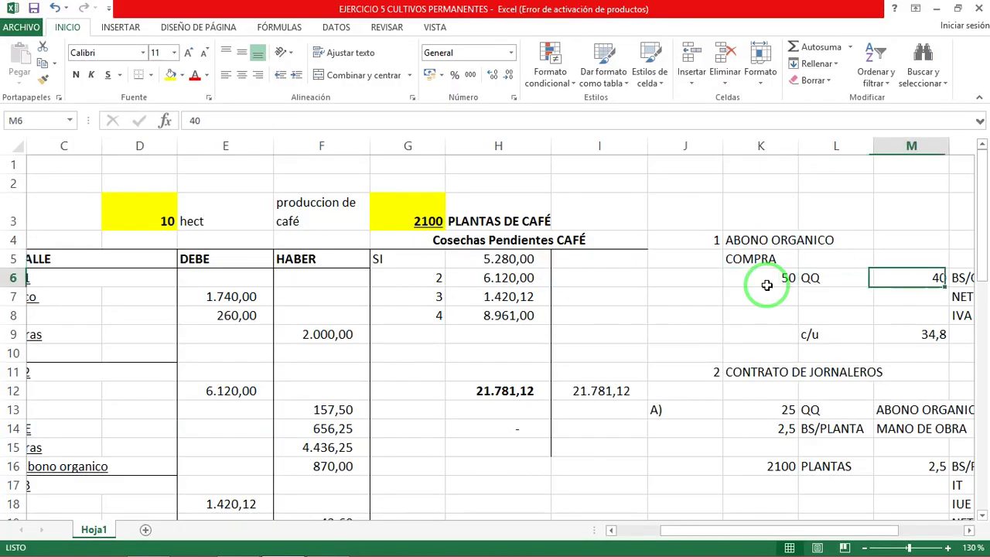
pyautogui.press('Right')
pyautogui.press('Right')
pyautogui.press('Right')
pyautogui.press('Left')
pyautogui.press('Left')
pyautogui.press('Left')
pyautogui.press('Right')
pyautogui.press('Right')
pyautogui.press('Right')
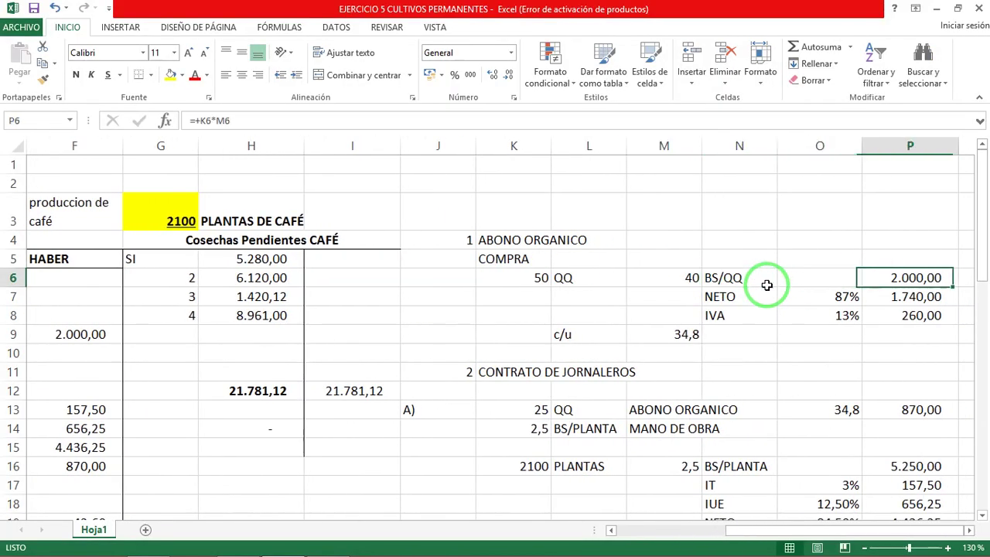
pyautogui.press('F2')
pyautogui.press('Return')
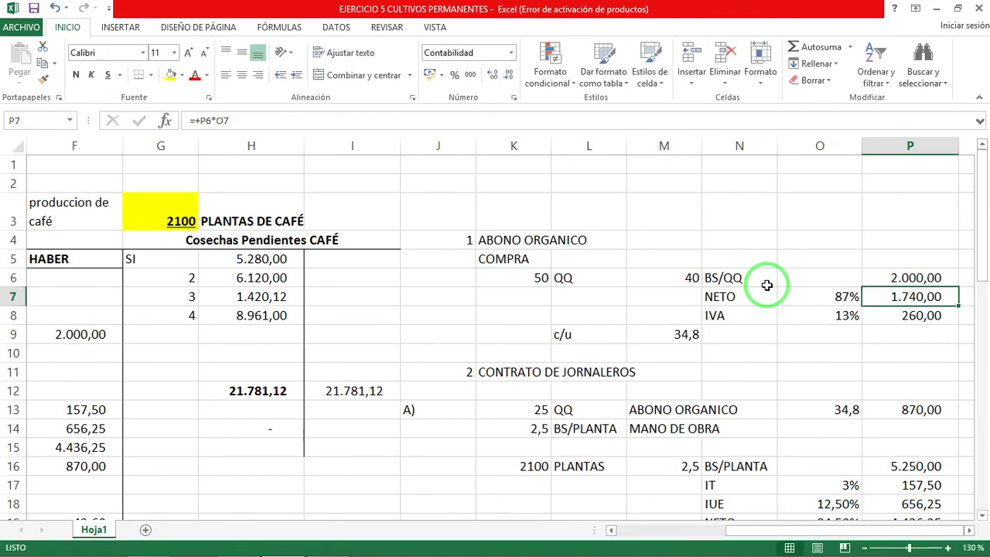
# Step: Examine the NETO and IVA percentages and their formulas in P7 and P8 of the fertilizer purchase
pyautogui.hotkey('alt', 'Tab')
pyautogui.hotkey('alt', 'Tab')
pyautogui.press('Left')
pyautogui.press('Down')
pyautogui.press('Right')
pyautogui.press('Up')
pyautogui.press('Down')
pyautogui.press('Up')
pyautogui.press('F2')
pyautogui.press('Return')
pyautogui.press('Up')
pyautogui.press('Down')
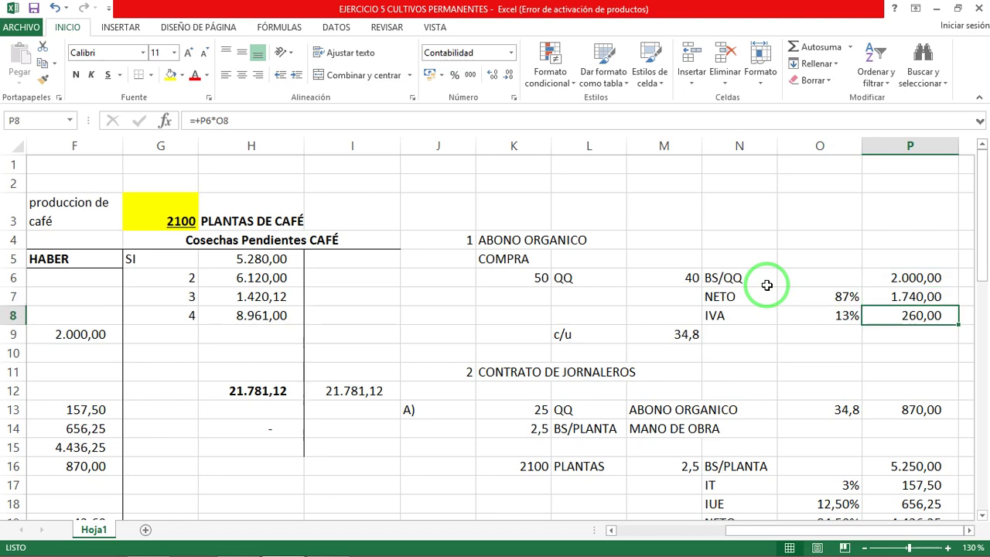
# Step: Review journal entry 1 in the DETALLE table: Almacen de Abono Organico, Credito Fiscal IVA and Fondo Compras
pyautogui.press('Left')
pyautogui.press('Left')
pyautogui.press('Left')
pyautogui.press('Left')
pyautogui.press('Left')
pyautogui.press('Left')
pyautogui.press('Left')
pyautogui.press('Left')
pyautogui.press('Left')
pyautogui.press('Left')
pyautogui.press('Left')
pyautogui.press('Left')
pyautogui.press('Left')
pyautogui.press('Left')
pyautogui.press('Left')
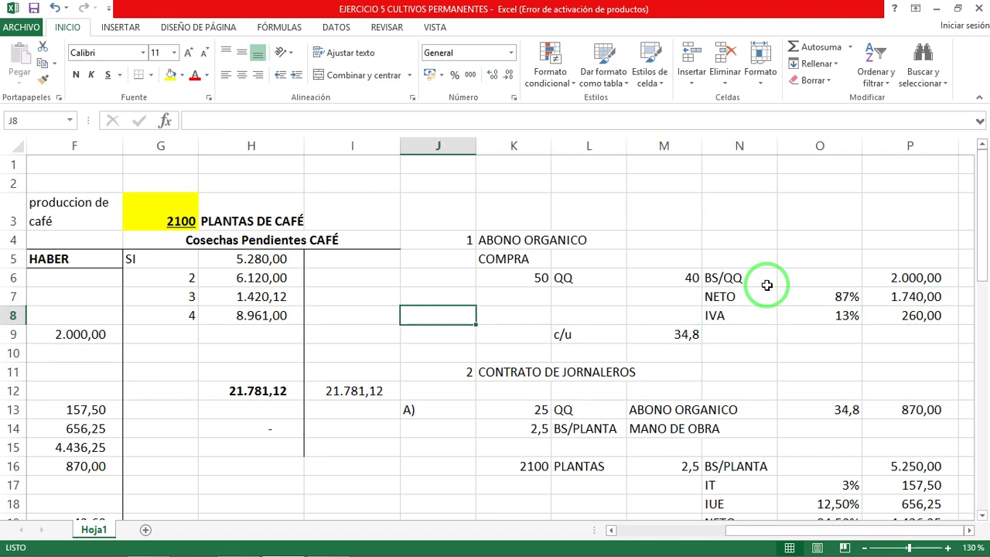
pyautogui.press('Up')
pyautogui.press('Up')
pyautogui.press('Down')
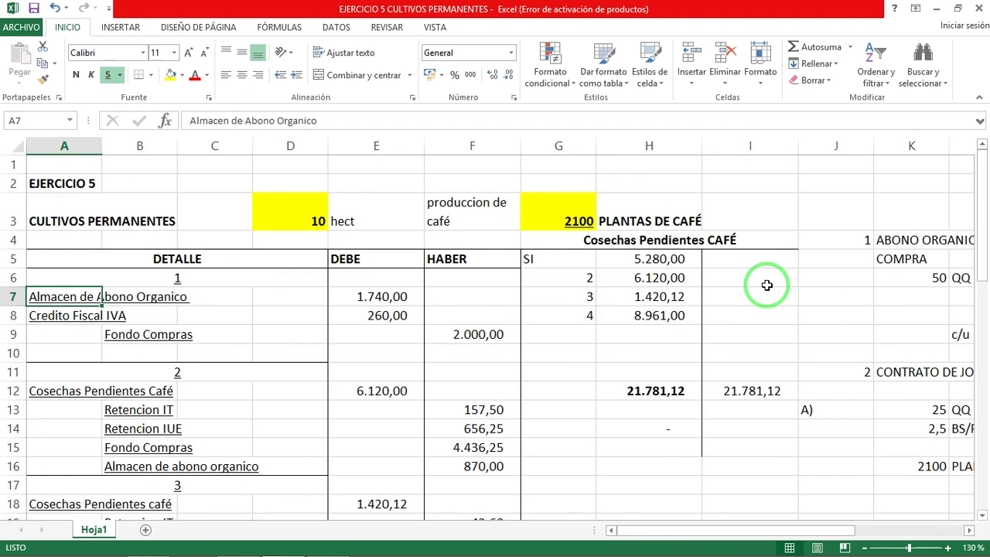
pyautogui.press('Down')
pyautogui.press('Right')
pyautogui.press('Down')
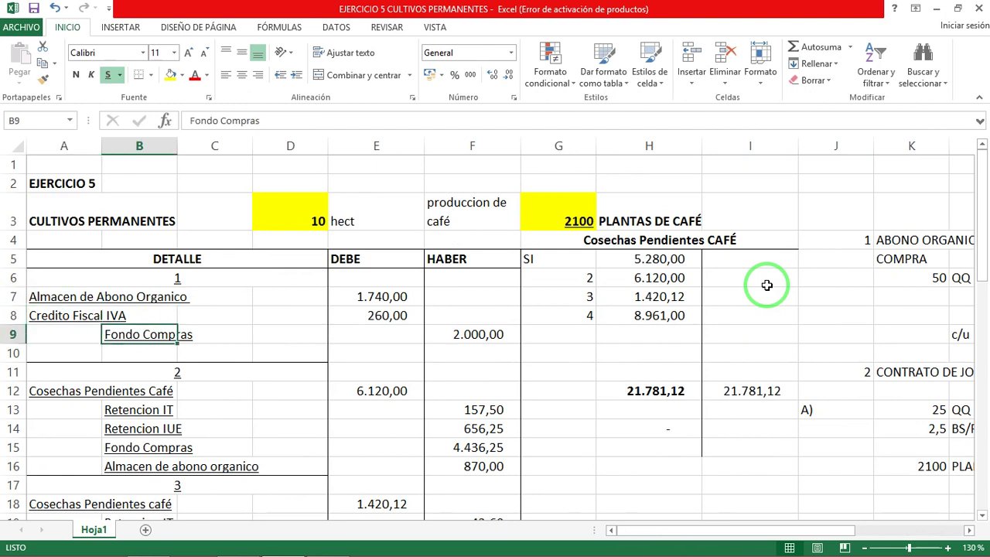
pyautogui.press('Right')
pyautogui.press('Right')
pyautogui.press('Right')
pyautogui.press('Right')
pyautogui.press('Right')
pyautogui.press('Right')
pyautogui.press('Right')
pyautogui.press('Right')
pyautogui.press('Right')
pyautogui.press('Right')
pyautogui.press('Right')
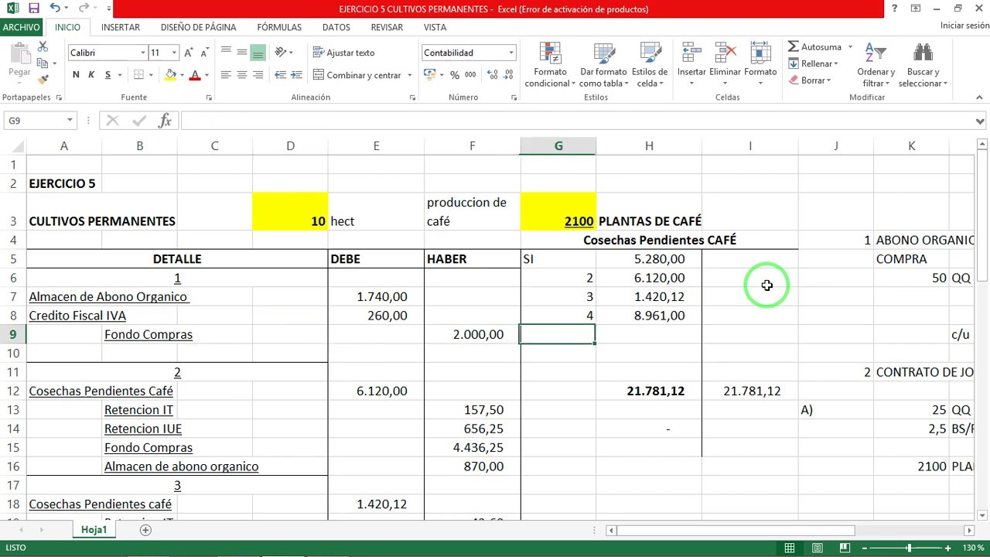
pyautogui.press('Right')
pyautogui.press('Right')
pyautogui.press('Right')
pyautogui.press('Right')
pyautogui.press('Up')
pyautogui.press('Left')
pyautogui.press('Left')
pyautogui.press('Home')
pyautogui.press('Down')
pyautogui.press('Down')
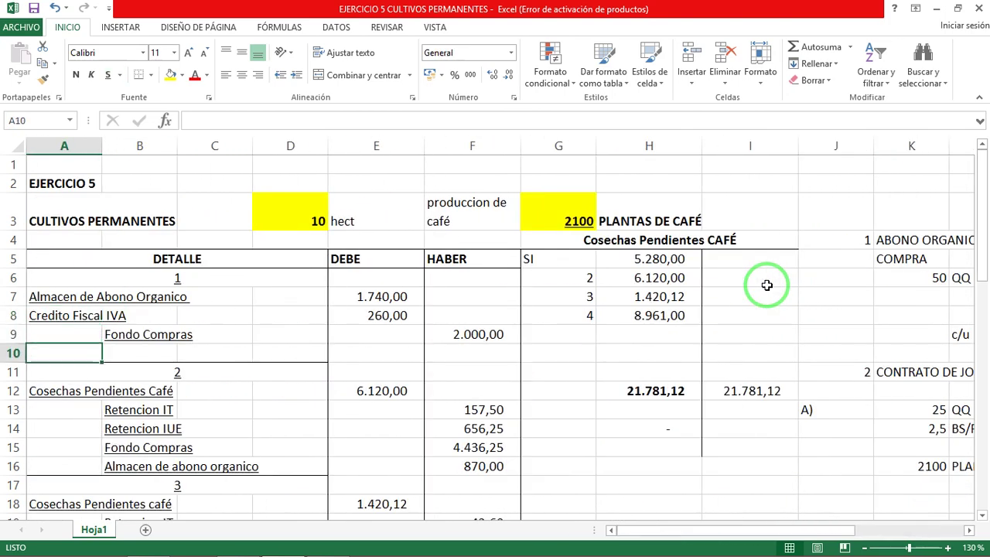
# Step: Inspect the formula behind the organic fertilizer's unit cost (c/u) in M9
pyautogui.press('Right')
pyautogui.press('Right')
pyautogui.press('Right')
pyautogui.press('Right')
pyautogui.press('Right')
pyautogui.press('Up')
pyautogui.press('Right')
pyautogui.press('Right')
pyautogui.press('Right')
pyautogui.press('Right')
pyautogui.press('Right')
pyautogui.press('Right')
pyautogui.press('Right')
pyautogui.press('Right')
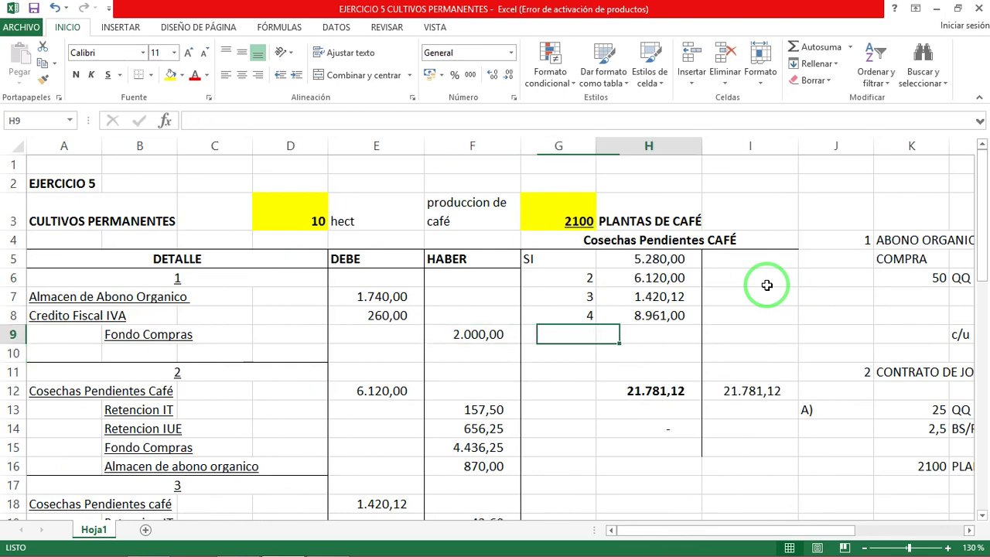
pyautogui.press('Left')
pyautogui.press('Left')
pyautogui.press('Right')
pyautogui.press('F2')
pyautogui.press('Escape')
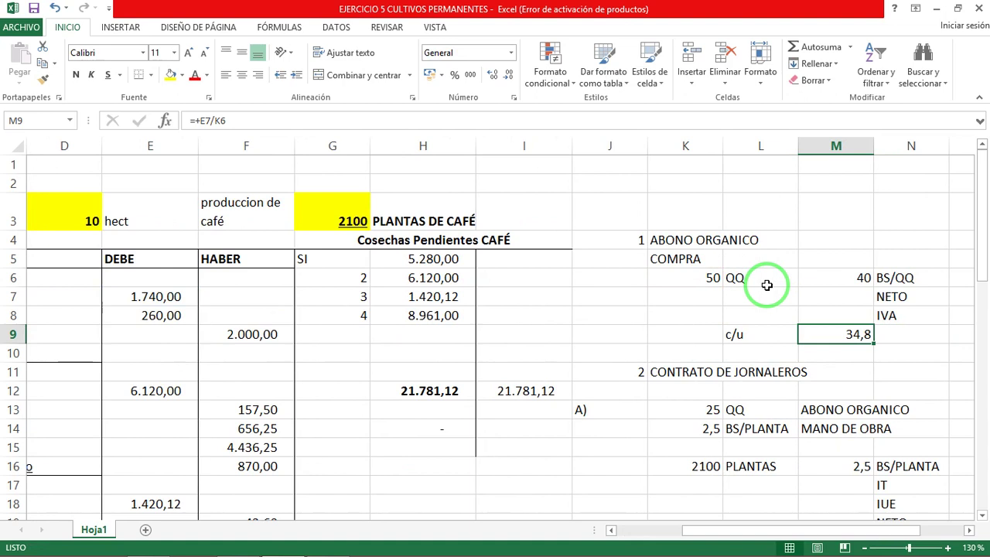
pyautogui.press('Left')
pyautogui.press('Right')
pyautogui.press('F2')
pyautogui.press('Escape')
pyautogui.press('F2')
pyautogui.press('Escape')
# Step: Trace the unit cost's numerator to the Almacen de Abono Organico debit in E7
pyautogui.press('Left')
pyautogui.press('Left')
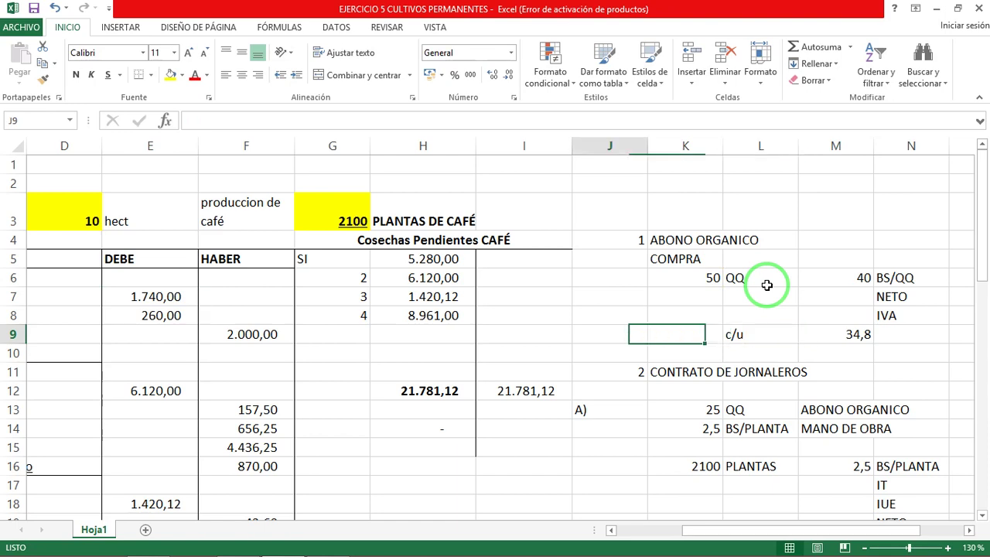
pyautogui.press('Home')
pyautogui.press('Up')
pyautogui.press('Up')
pyautogui.press('Right')
pyautogui.press('Right')
pyautogui.press('Right')
pyautogui.press('Right')
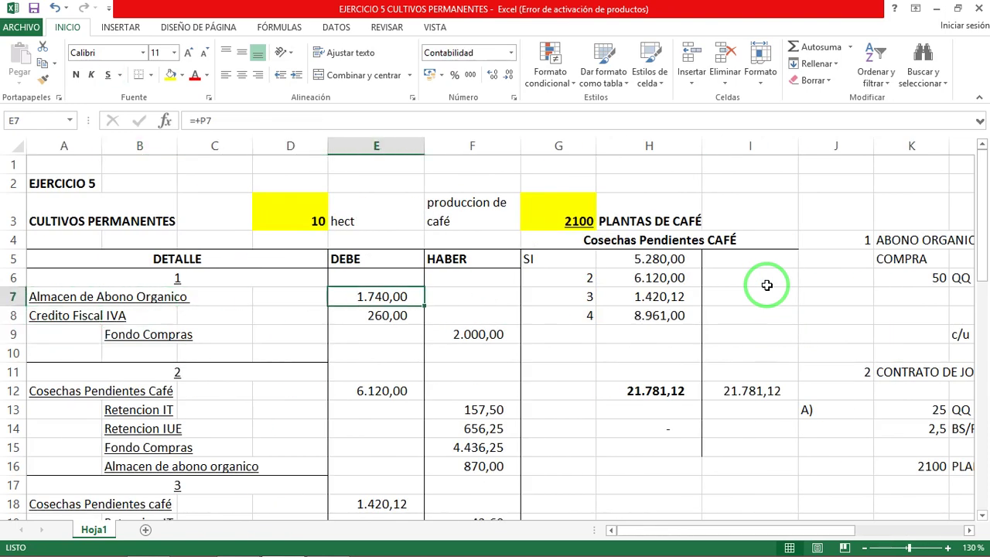
# Step: Return to M9 and check how its formula divides the E7 debit by the quantity in K6
pyautogui.press('Right')
pyautogui.press('Right')
pyautogui.press('Right')
pyautogui.press('Right')
pyautogui.press('Right')
pyautogui.press('Right')
pyautogui.press('Right')
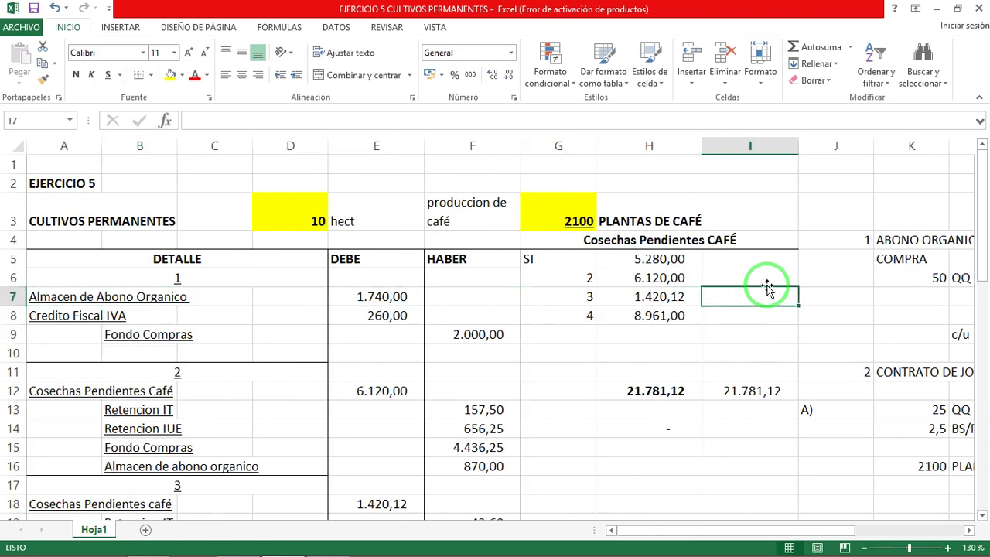
pyautogui.press('Down')
pyautogui.press('Right')
pyautogui.press('Down')
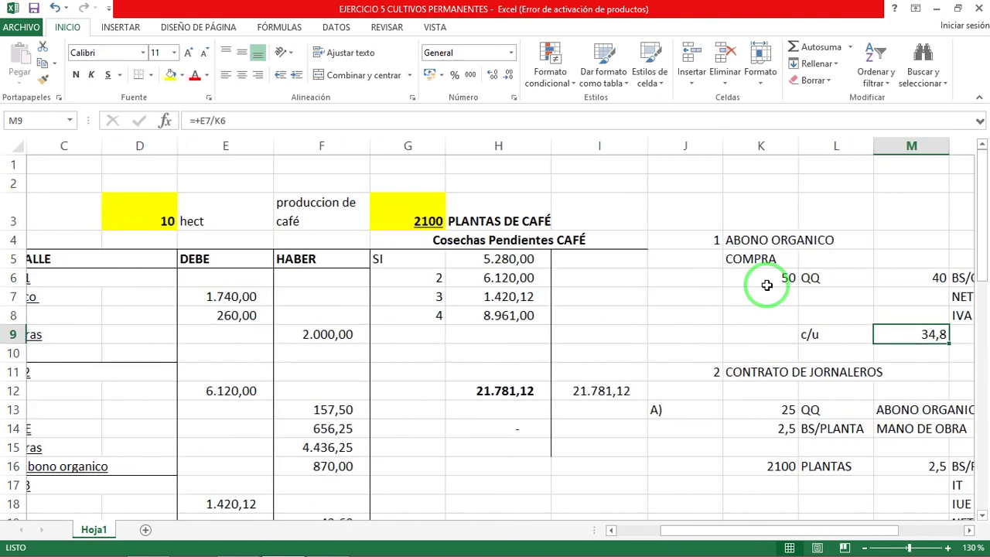
pyautogui.press('F2')
pyautogui.press('Escape')
pyautogui.press('F2')
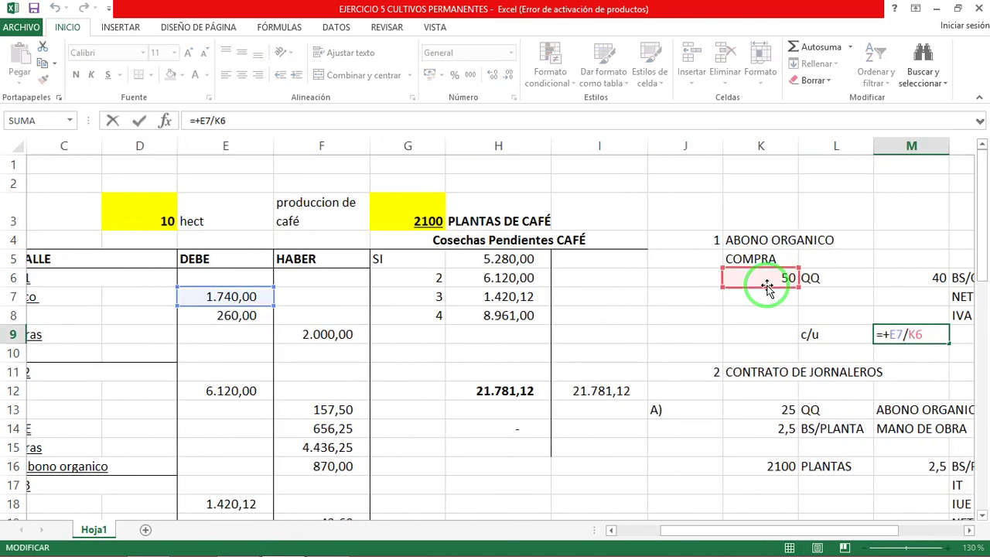
pyautogui.press('Escape')
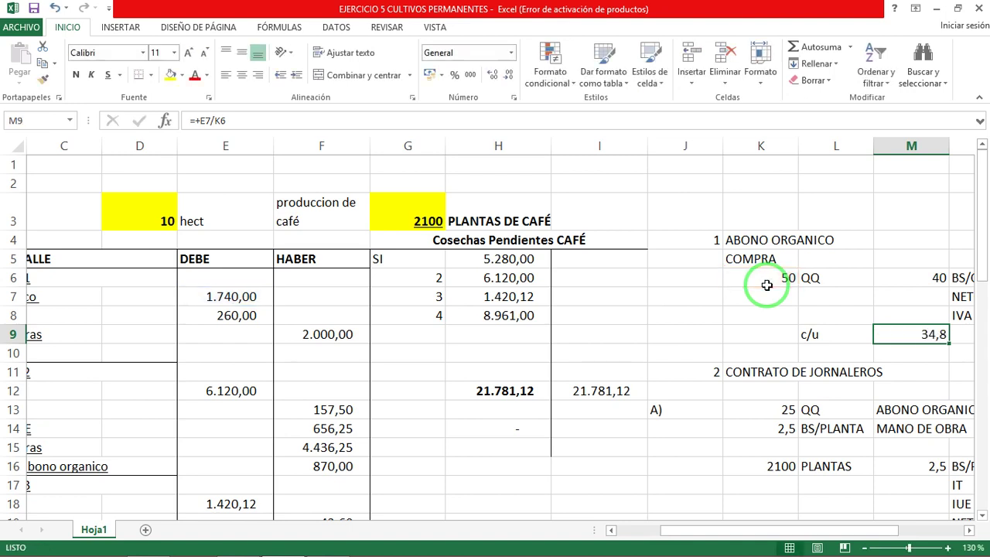
# Step: Go to the CONTRATO DE JORNALEROS block in row 11 and switch to the PDF statement to read operation 2
pyautogui.press('Down')
pyautogui.press('Down')
pyautogui.press('Right')
pyautogui.press('Right')
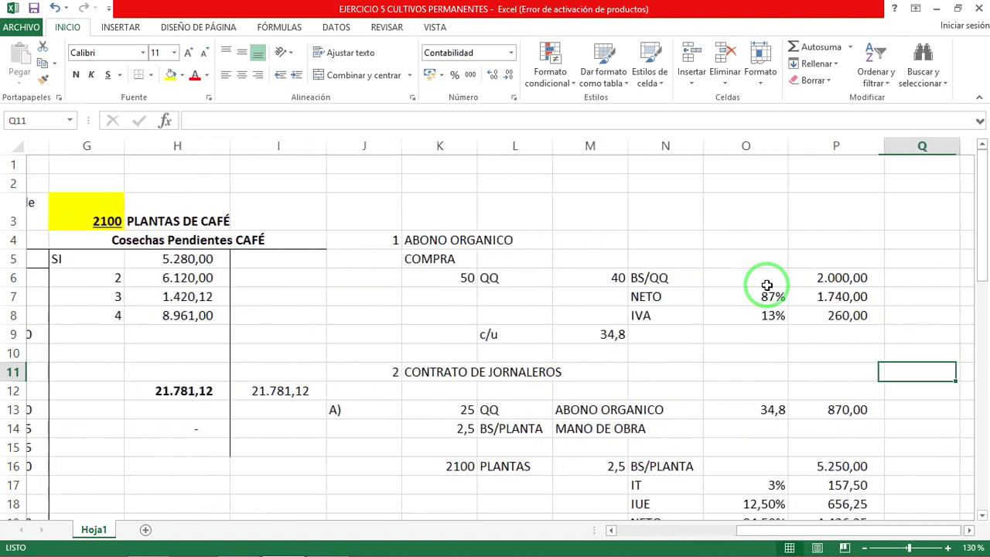
pyautogui.press('Left')
pyautogui.press('Left')
pyautogui.press('Left')
pyautogui.hotkey('alt', 'Tab')
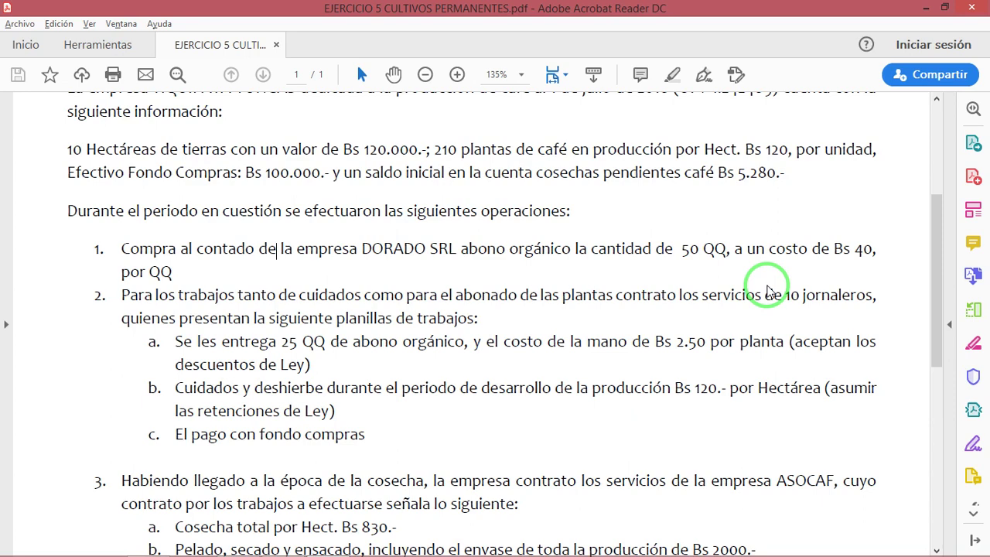
# Step: Switch back to Excel and examine the delivered fertilizer quantity and unit in K13:L13, part A of operation 2
pyautogui.hotkey('alt', 'Tab')
pyautogui.press('Down')
pyautogui.press('Down')
pyautogui.press('Left')
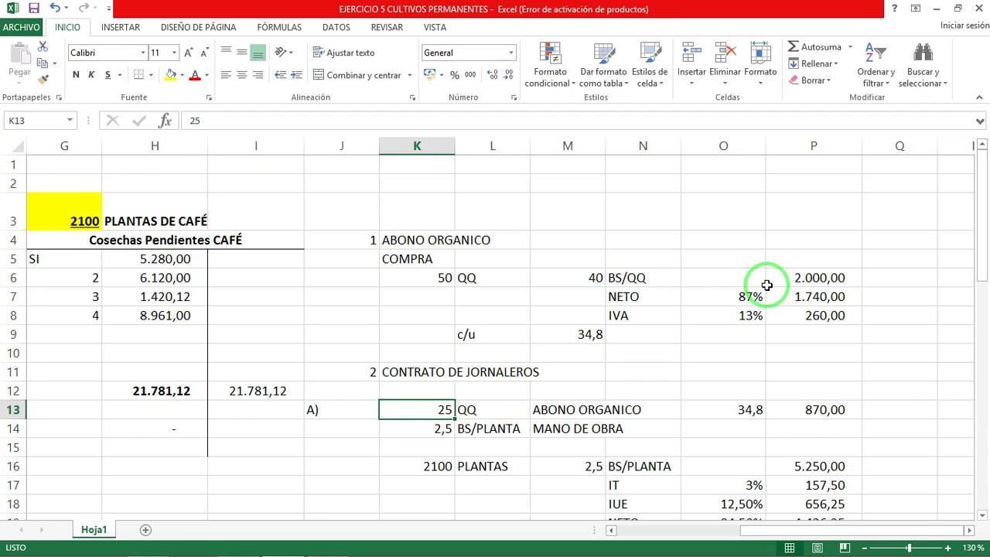
pyautogui.press('Left')
pyautogui.press('Right')
pyautogui.press('Right')
pyautogui.press('Left')
pyautogui.hotkey('shift', 'Right')
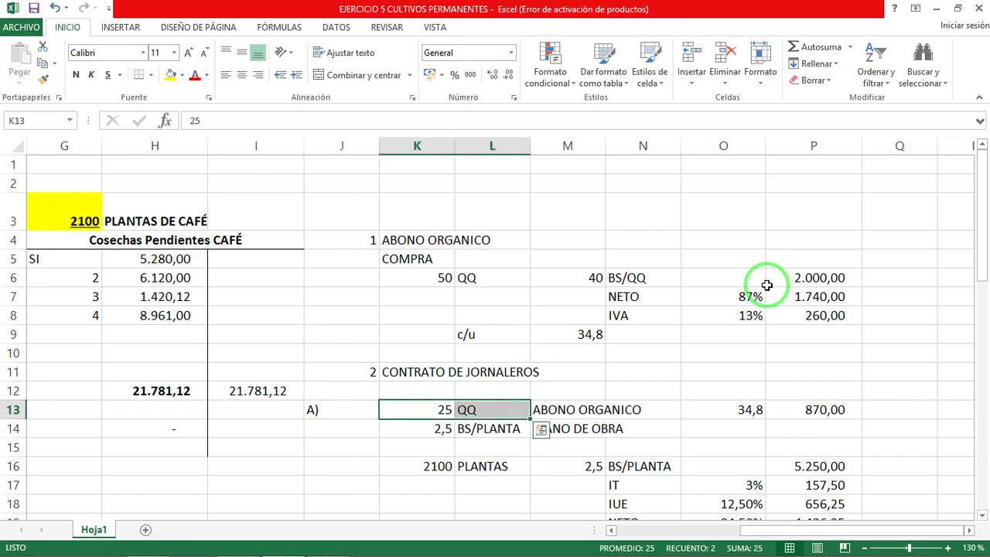
pyautogui.press('Left')
# Step: Check the cell reference behind the fertilizer's unit cost in O13
pyautogui.press('Right')
pyautogui.press('Right')
pyautogui.press('Right')
pyautogui.press('Right')
pyautogui.press('Right')
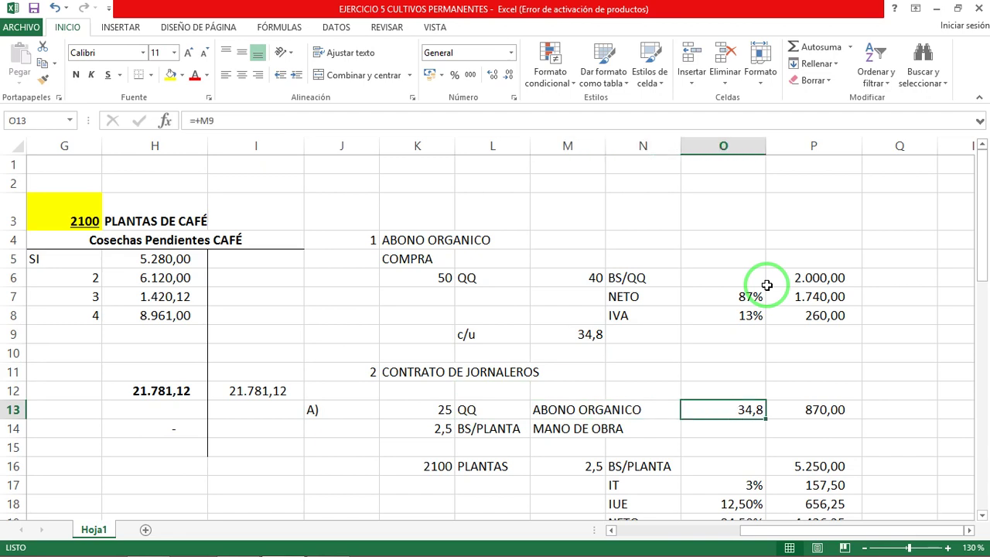
pyautogui.press('F2')
pyautogui.press('F2')
pyautogui.press('Escape')
# Step: Examine the formula for the delivered fertilizer's total cost in P13
pyautogui.press('Right')
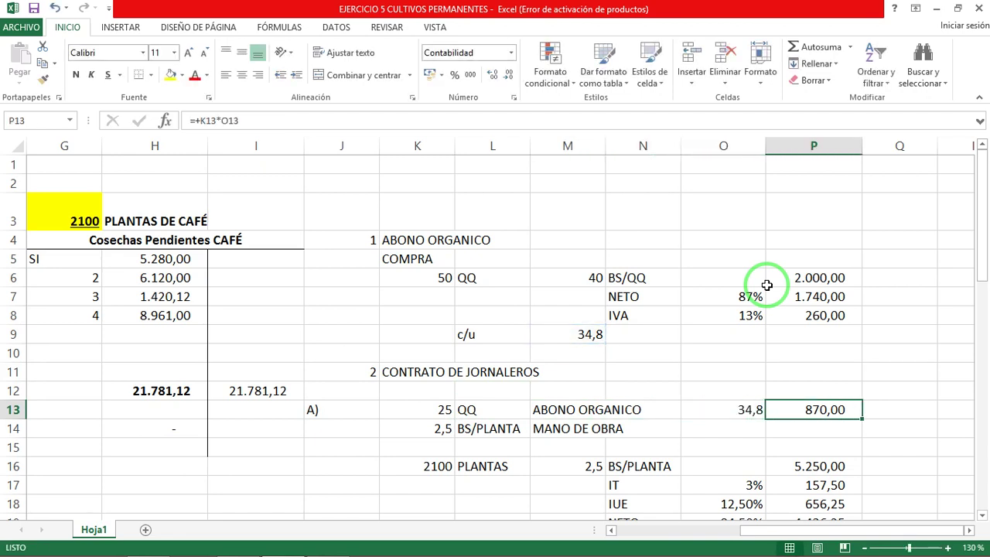
pyautogui.press('F2')
pyautogui.press('Escape')
pyautogui.press('F2')
pyautogui.press('Escape')
pyautogui.press('F2')
pyautogui.press('Escape')
# Step: Return to K13 and compare part A's fertilizer and labour data with item 2.a of the PDF statement
pyautogui.press('Left')
pyautogui.press('Left')
pyautogui.press('Left')
pyautogui.press('Left')
pyautogui.press('Left')
pyautogui.hotkey('alt', 'Tab')
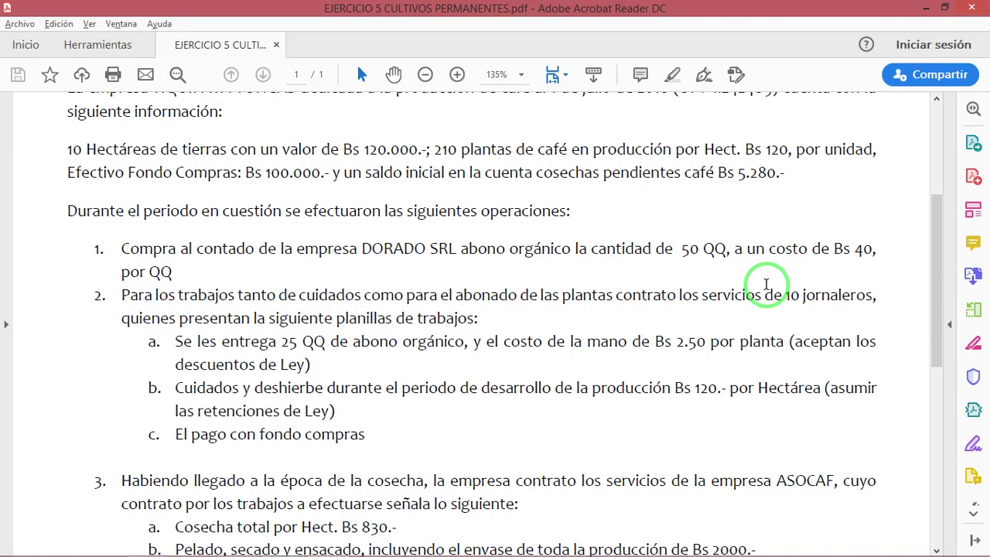
pyautogui.hotkey('alt', 'Tab')
pyautogui.hotkey('alt', 'Tab')
pyautogui.hotkey('alt', 'Tab')
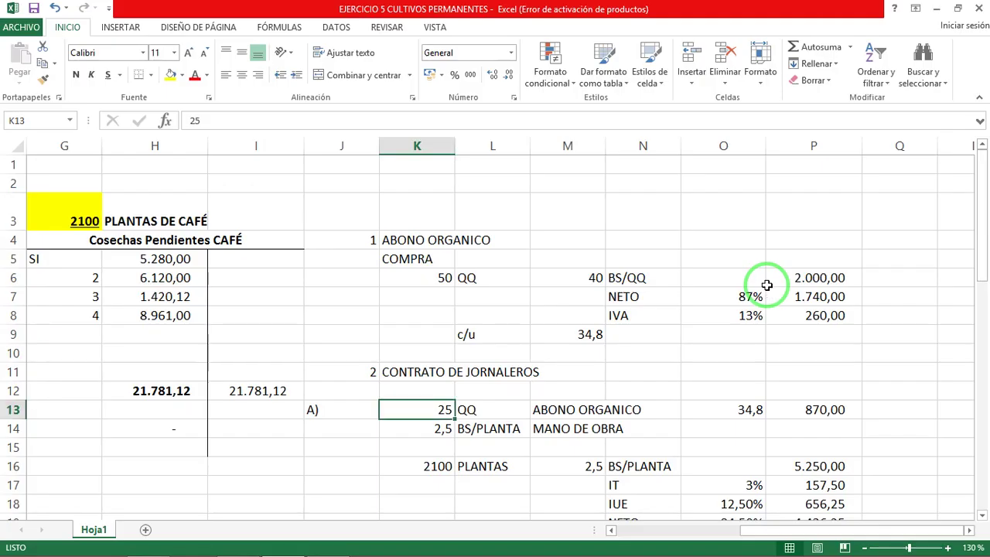
# Step: Review the MANO DE OBRA rate per plant in row 14 and the number of plants in K16
pyautogui.press('Down')
pyautogui.press('F2')
pyautogui.press('Escape')
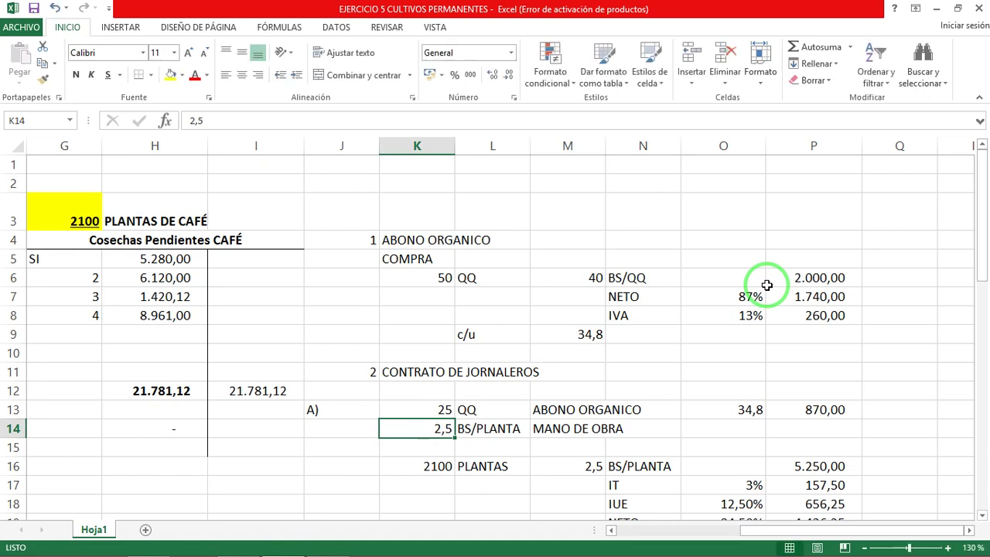
pyautogui.press('Right')
pyautogui.press('Right')
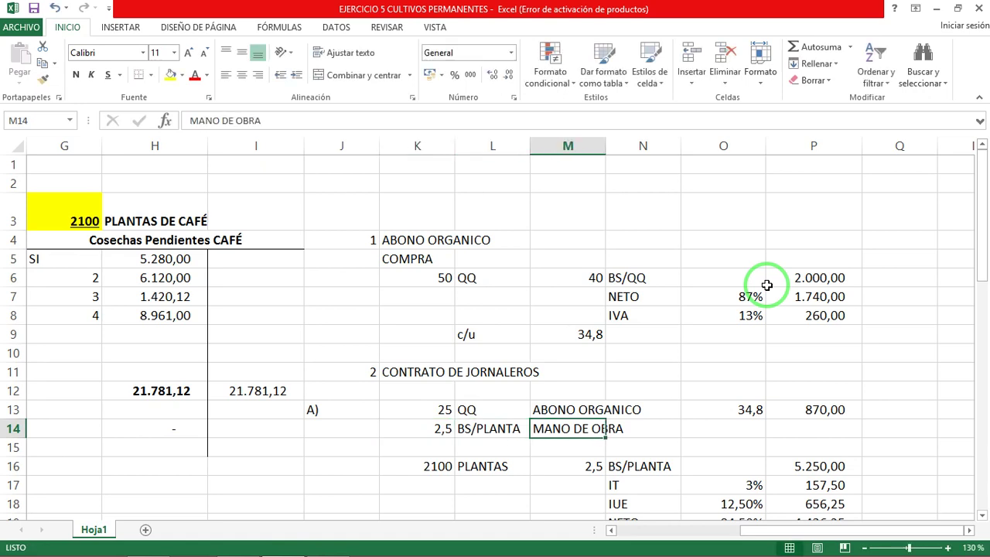
pyautogui.press('Left')
pyautogui.press('Down')
pyautogui.press('Down')
pyautogui.press('Left')
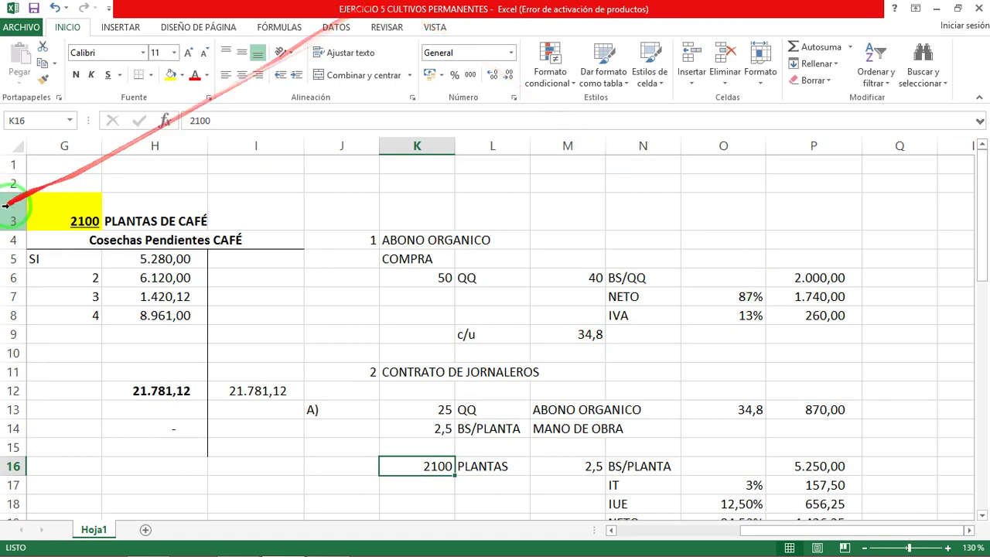
# Step: Check the per-plant rate in M16 and the total labour cost's formula in P16
pyautogui.press('Right')
pyautogui.press('Right')
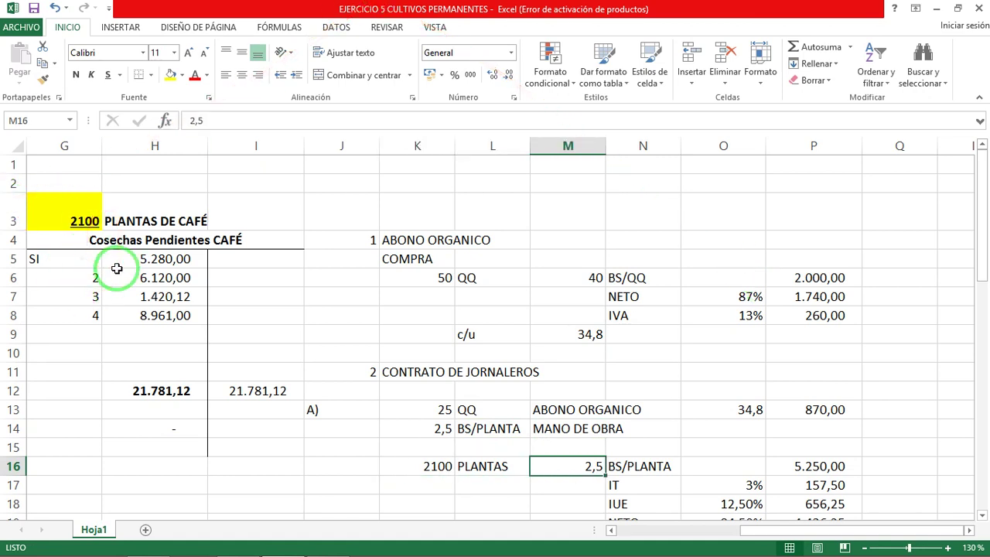
pyautogui.press('Right')
pyautogui.press('Right')
pyautogui.press('Right')
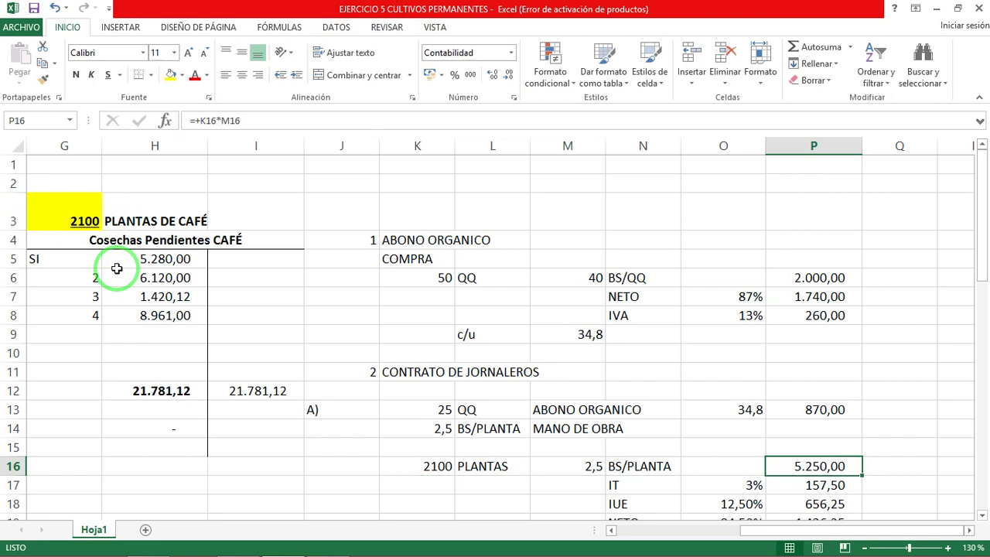
pyautogui.press('F2')
pyautogui.press('Escape')
# Step: Read the legal deductions in item 2.a of the PDF, then review the IT, IUE and NETO percentages in O17:O19 in Excel
pyautogui.hotkey('alt', 'Tab')
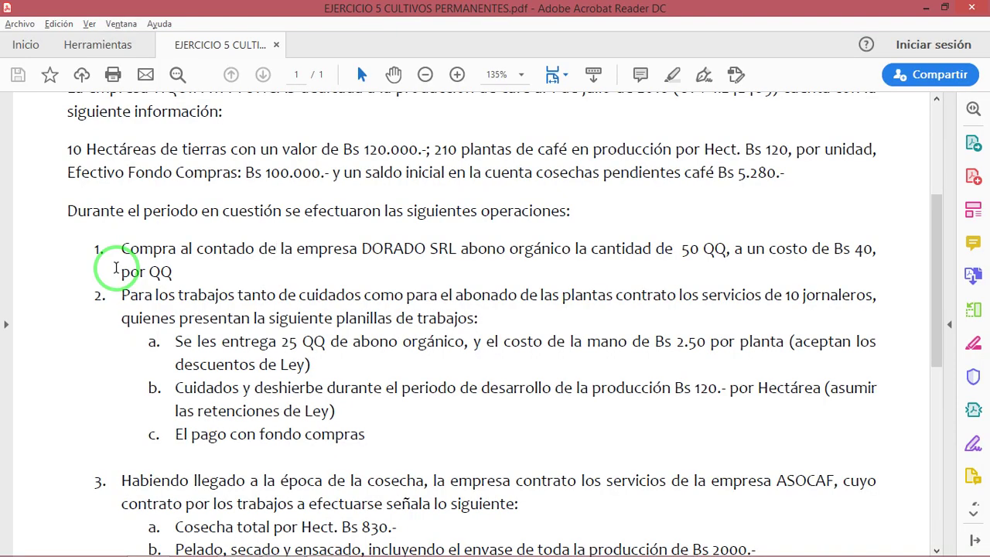
pyautogui.hotkey('alt', 'Tab')
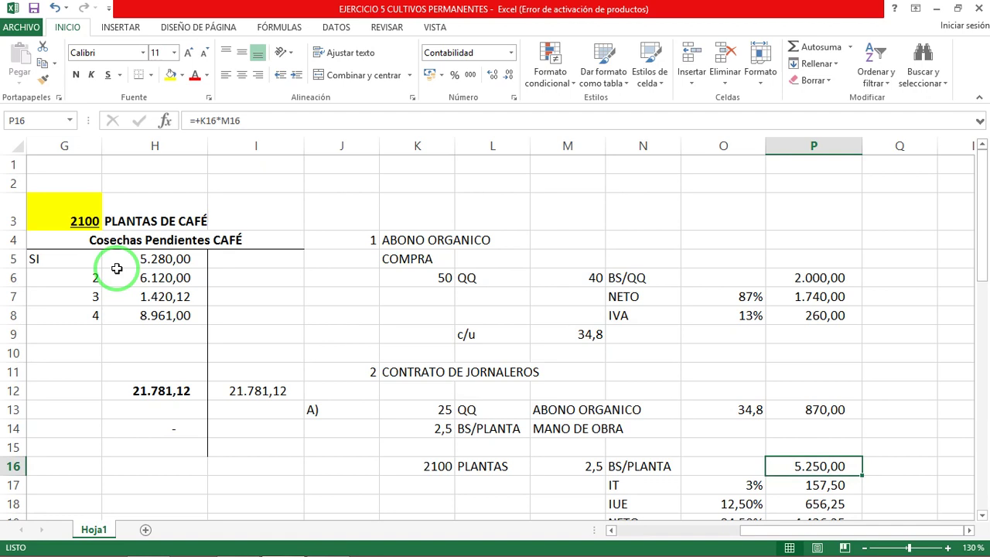
pyautogui.press('Down')
pyautogui.press('Left')
pyautogui.press('Down')
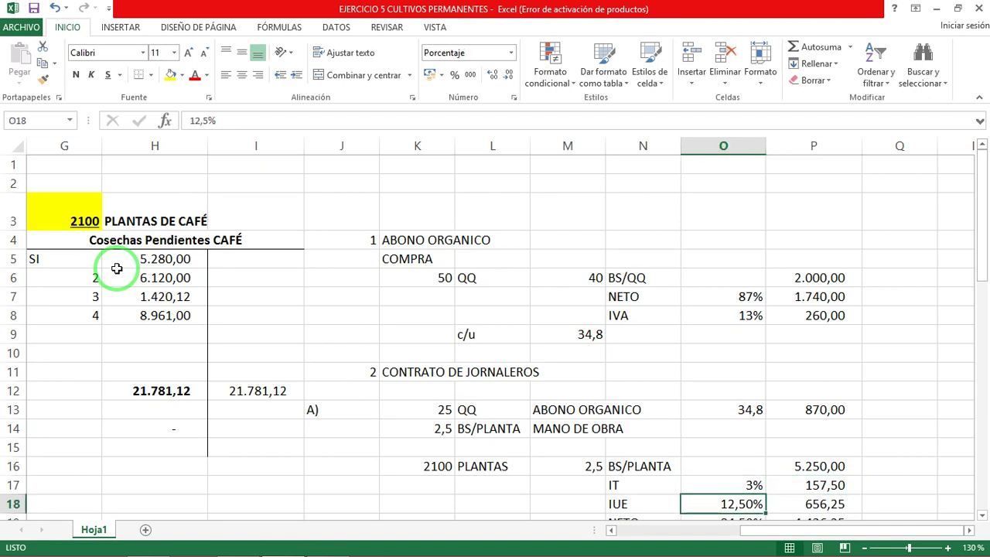
pyautogui.press('Down')
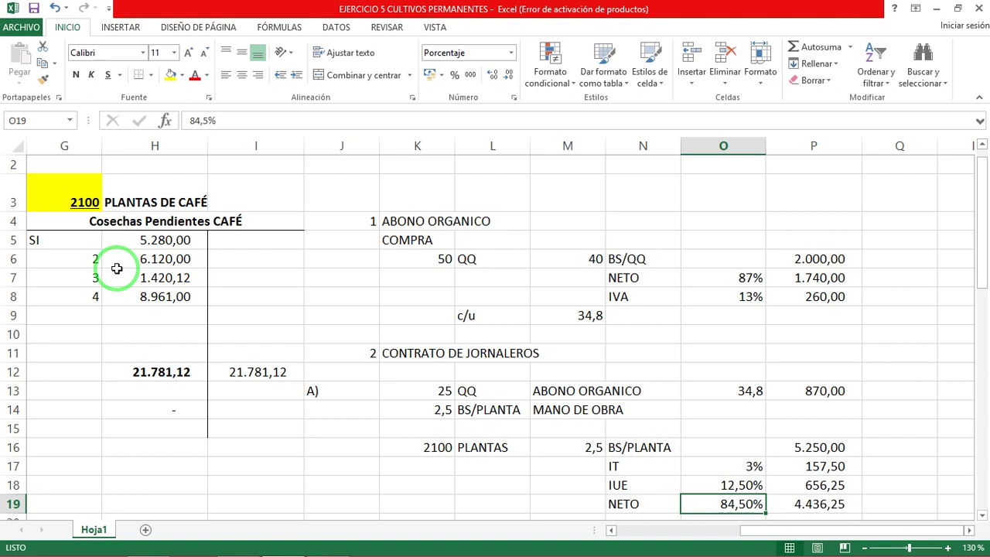
pyautogui.press('Up')
pyautogui.press('Up')
pyautogui.press('Up')
pyautogui.press('Right')
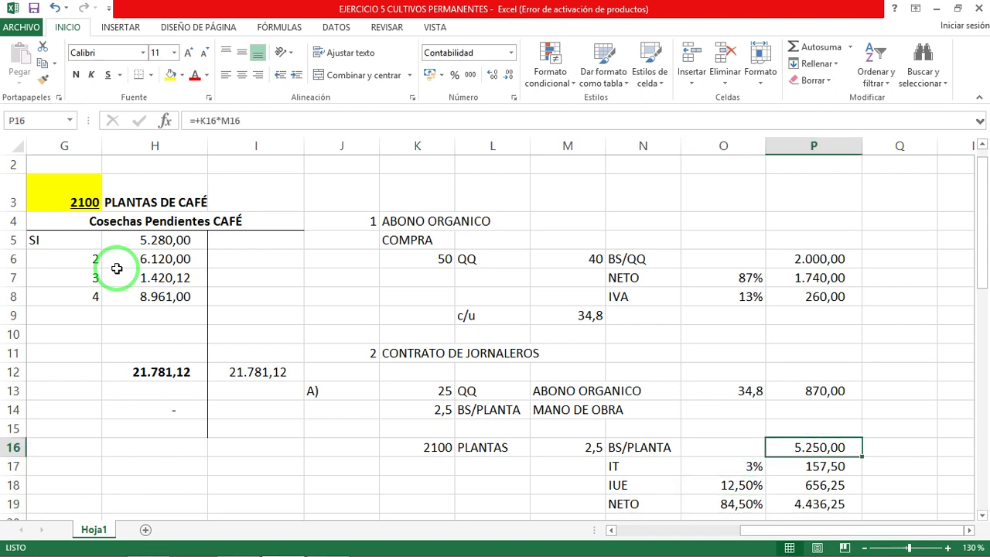
# Step: Check the total labour cost's formula in P16 and the IT and IUE retention percentages and formulas in rows 17 and 18
pyautogui.press('F2')
pyautogui.press('Return')
pyautogui.press('Left')
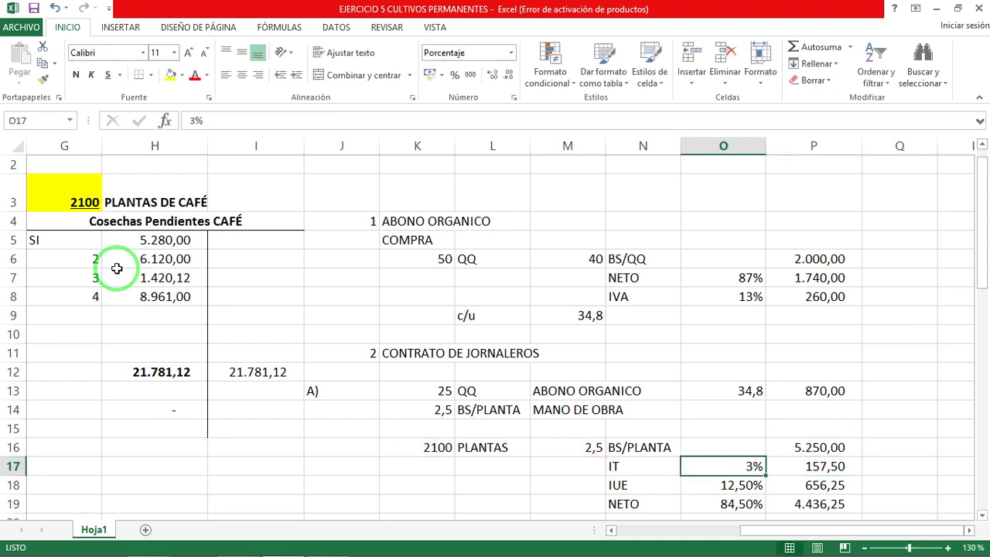
pyautogui.press('Right')
pyautogui.press('F2')
pyautogui.press('Return')
pyautogui.press('Left')
pyautogui.press('F2')
pyautogui.press('Tab')
pyautogui.press('F2')
pyautogui.press('Escape')
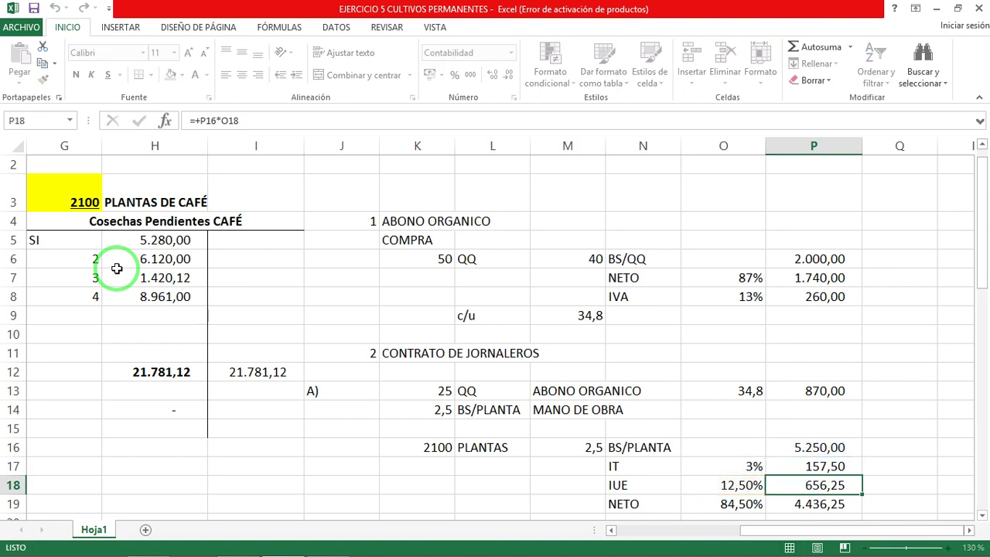
# Step: Check the NETO percentage in O19 and the net payment's formula in P19
pyautogui.press('Down')
pyautogui.press('Left')
pyautogui.press('F2')
pyautogui.press('Tab')
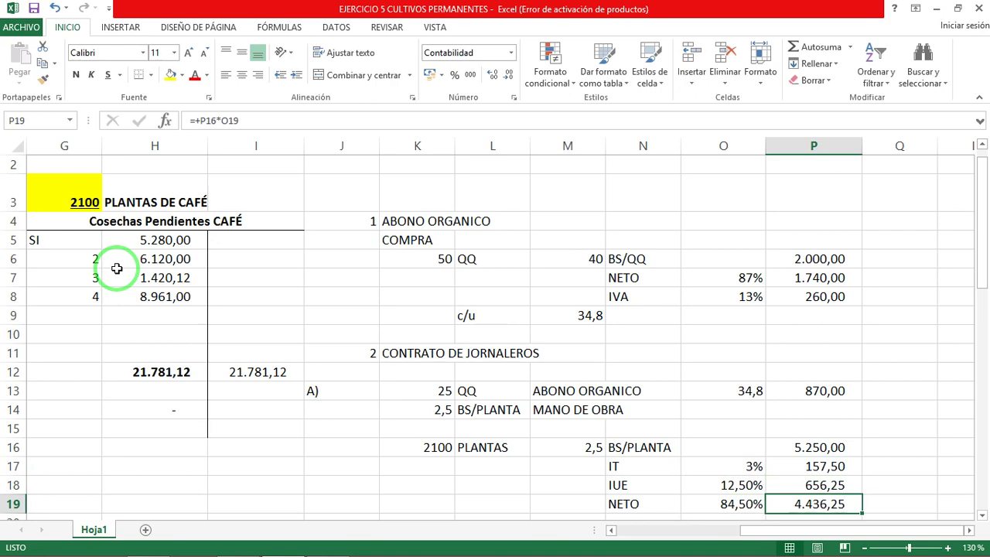
# Step: Return to journal entry 2 and review the Cosechas Pendientes Café account in A12
pyautogui.press('Left')
pyautogui.press('Left')
pyautogui.press('Left')
pyautogui.press('Left')
pyautogui.press('Left')
pyautogui.press('Left')
pyautogui.press('Left')
pyautogui.press('Left')
pyautogui.press('Left')
pyautogui.press('Left')
pyautogui.press('Left')
pyautogui.press('Left')
pyautogui.press('Left')
pyautogui.press('Left')
pyautogui.press('Left')
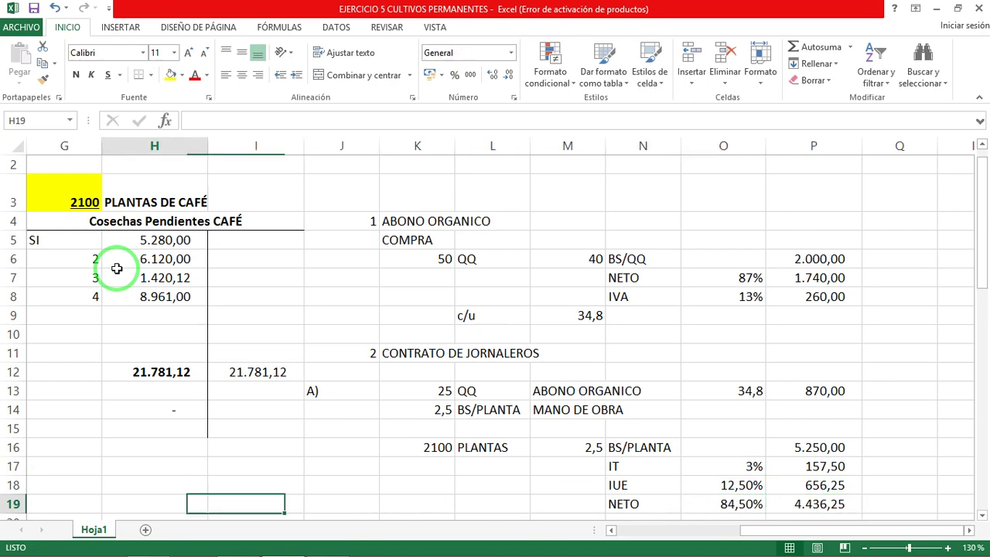
pyautogui.press('Right')
pyautogui.press('Right')
pyautogui.press('Left')
pyautogui.press('Left')
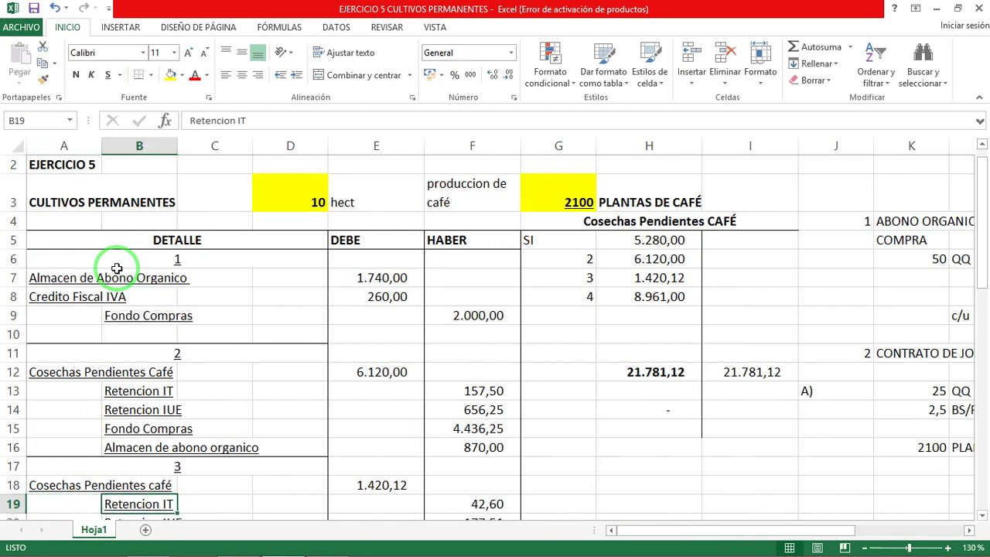
pyautogui.press('Up')
pyautogui.press('Up')
pyautogui.press('Up')
pyautogui.press('Up')
pyautogui.press('Up')
pyautogui.press('Up')
pyautogui.press('Up')
pyautogui.press('F2')
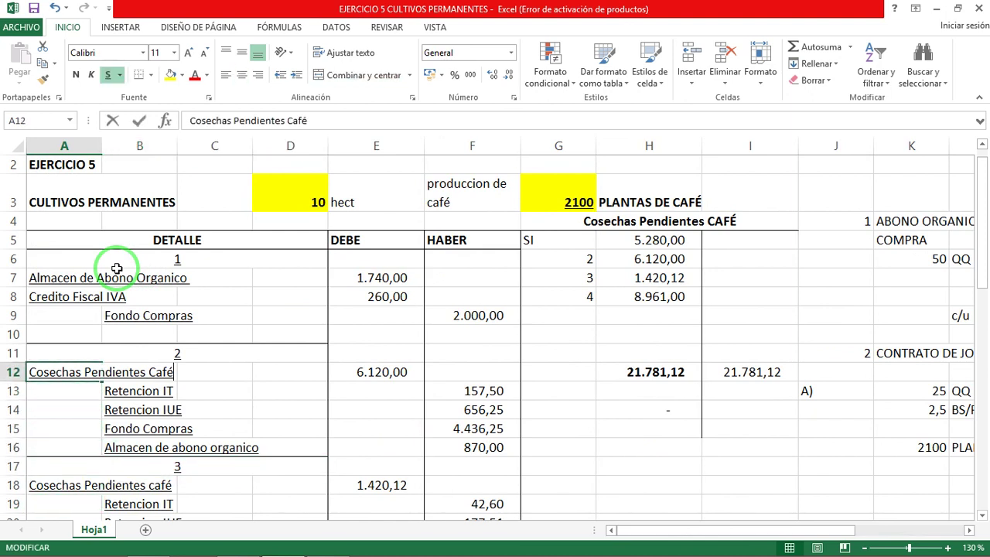
pyautogui.press('Escape')
# Step: Check the formula behind the Cosechas Pendientes Café debit in E12
pyautogui.press('Right')
pyautogui.press('Right')
pyautogui.press('Right')
pyautogui.press('Right')
pyautogui.press('Right')
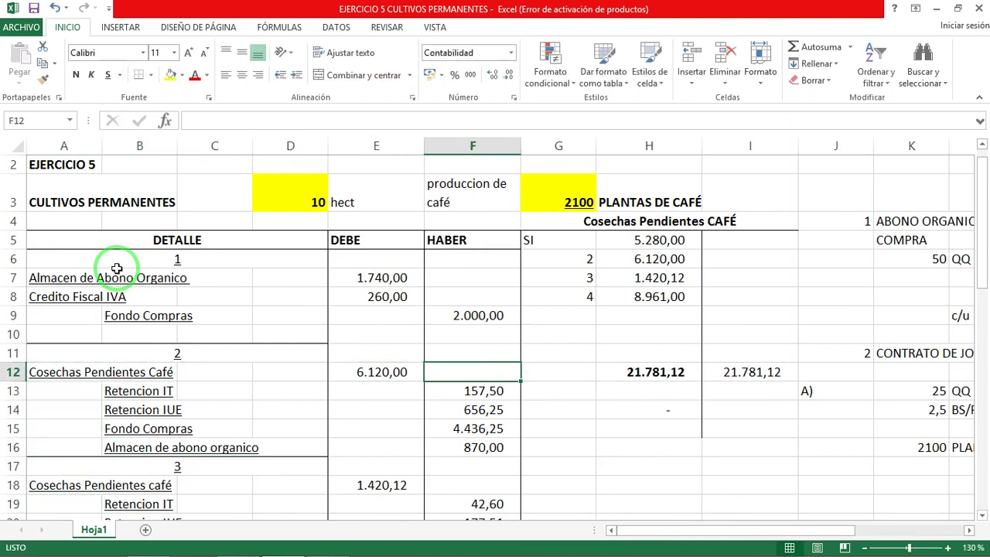
pyautogui.press('Left')
pyautogui.press('F2')
pyautogui.press('Escape')
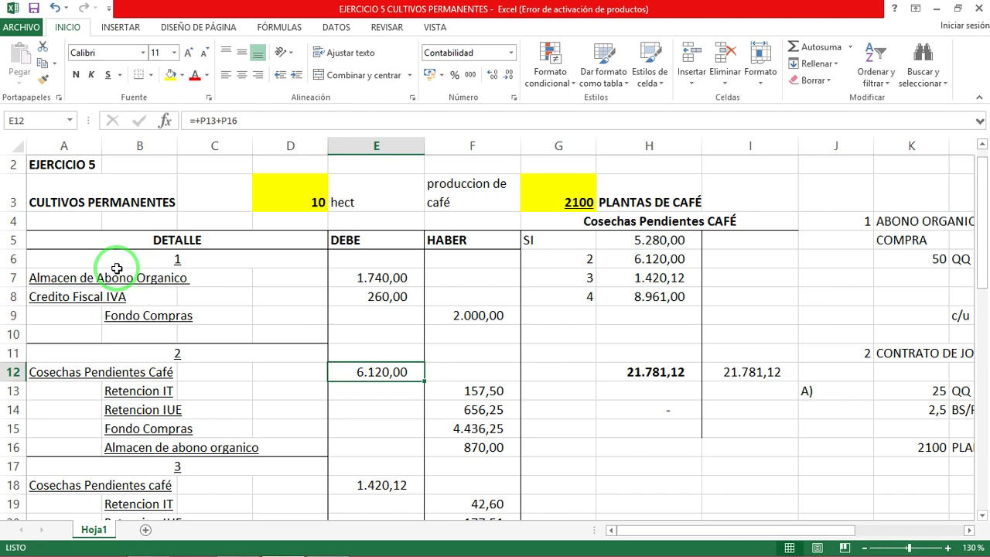
# Step: Go to the part A calculations and check the organic fertilizer cost's formula in P13
pyautogui.press('Right')
pyautogui.press('Right')
pyautogui.press('Right')
pyautogui.press('Right')
pyautogui.press('Right')
pyautogui.press('Right')
pyautogui.press('Right')
pyautogui.press('Right')
pyautogui.press('Right')
pyautogui.press('Right')
pyautogui.press('Right')
pyautogui.press('Right')
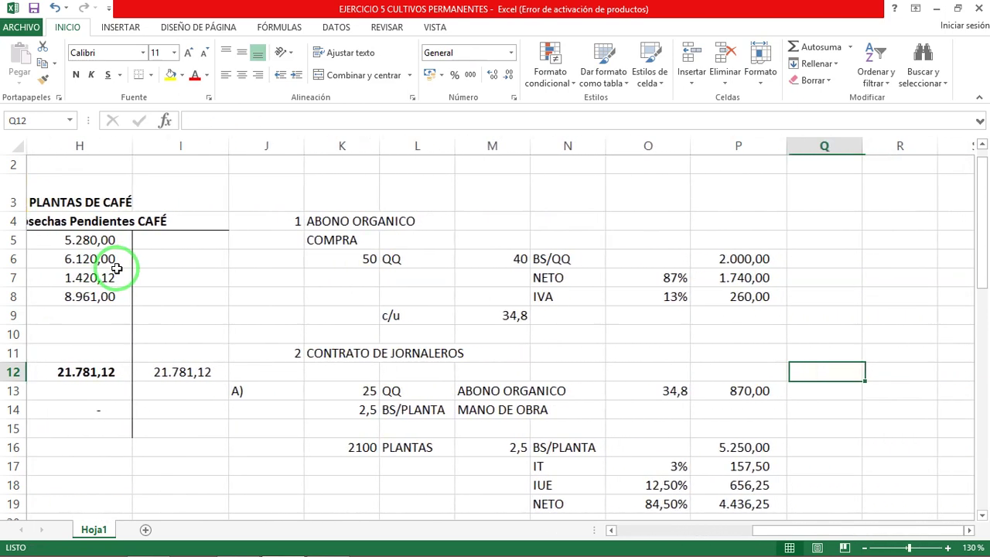
pyautogui.press('Down')
pyautogui.press('Left')
pyautogui.press('Left')
pyautogui.press('Right')
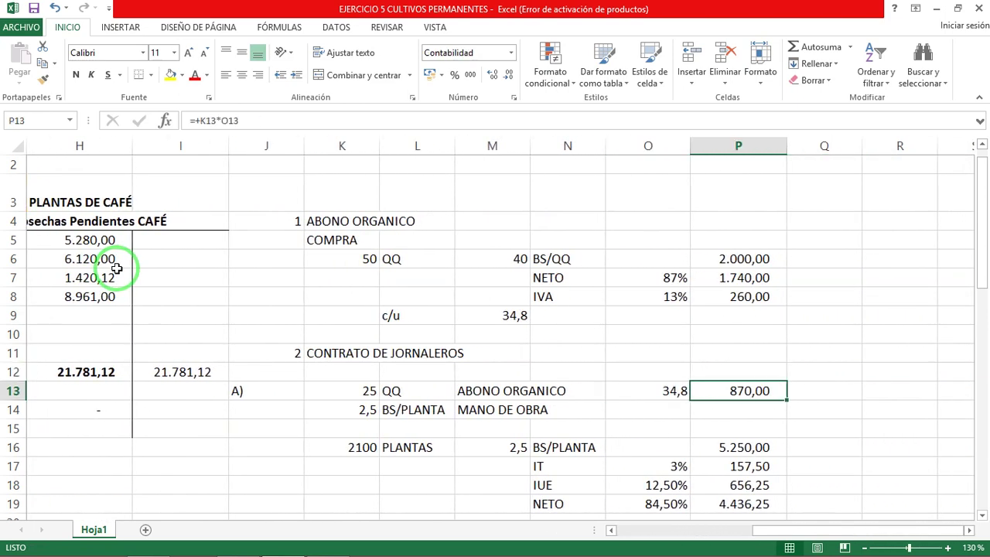
pyautogui.press('F2')
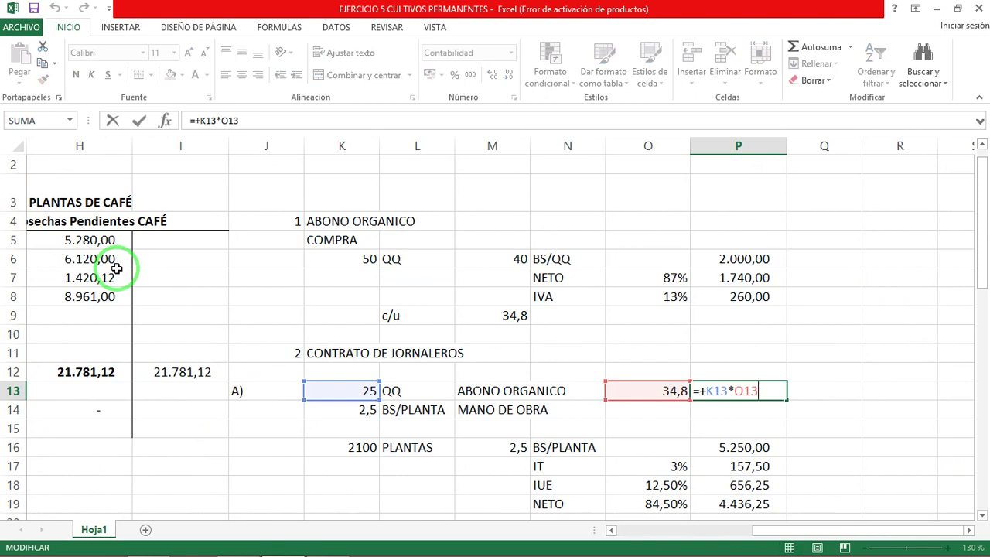
pyautogui.press('Return')
# Step: Check the labour cost's formula in P16, then select P13 together with it to see the sum of both costs
pyautogui.press('Down')
pyautogui.press('Down')
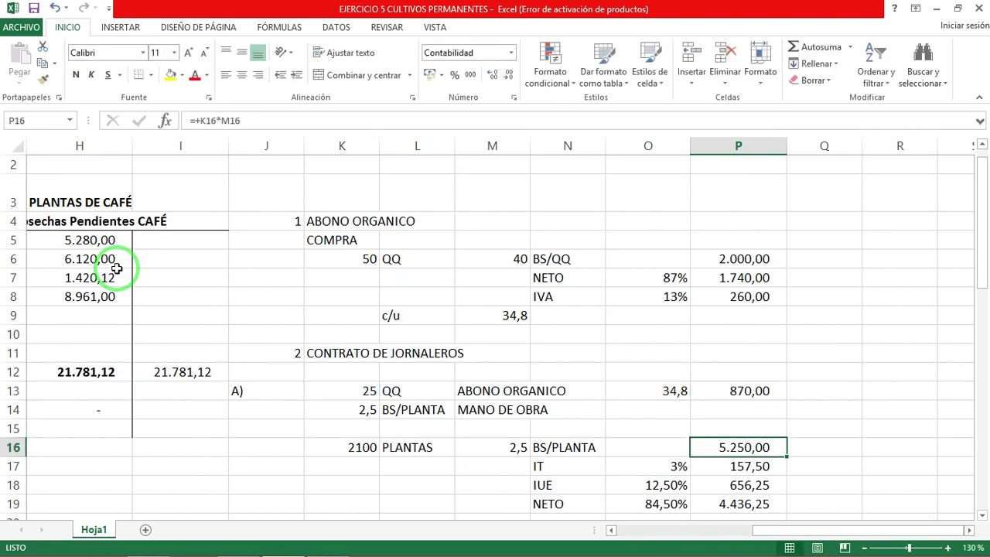
pyautogui.press('F2')
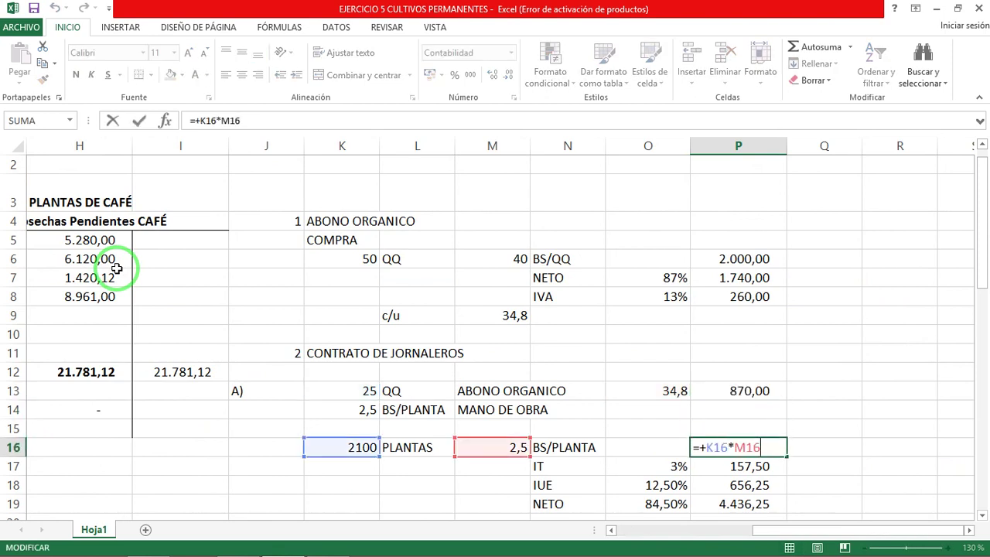
pyautogui.hotkey('ctrl', 'Return')
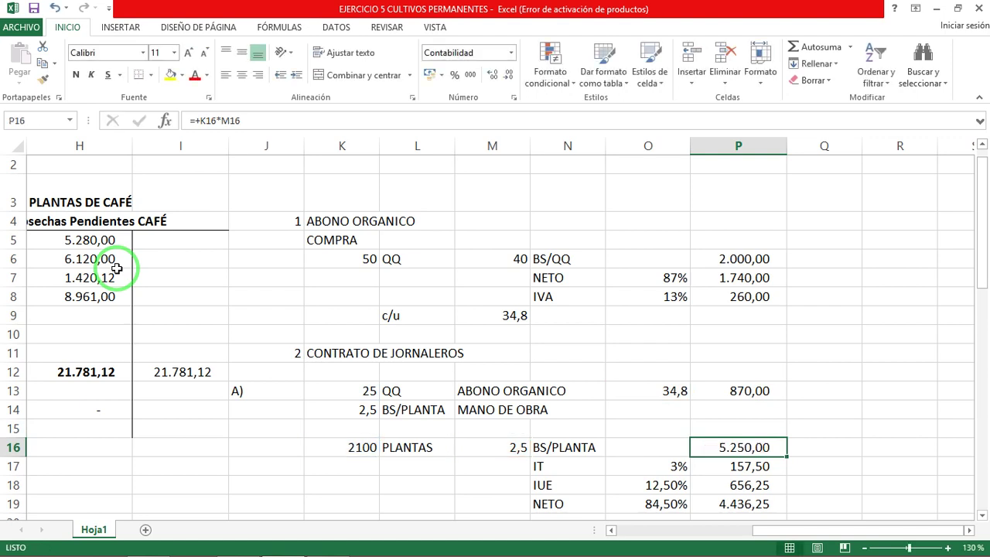
pyautogui.keyDown('ctrl'); pyautogui.click(715, 387); pyautogui.keyUp('ctrl')
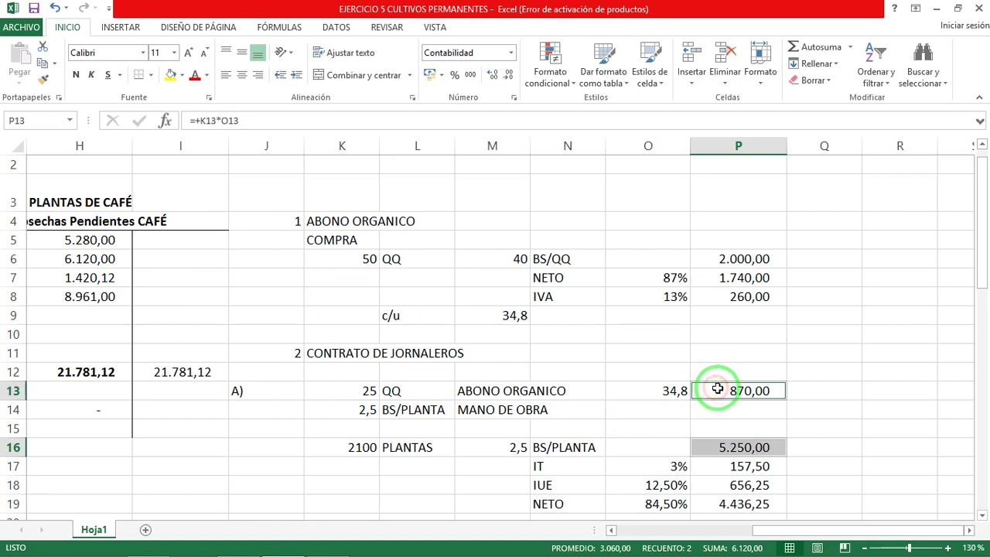
# Step: Return to journal entry 2 and locate the Retencion IT account in B13
pyautogui.click(134, 422)
pyautogui.press('Left')
pyautogui.press('Left')
pyautogui.press('Home')
pyautogui.press('Down')
pyautogui.press('Up')
pyautogui.press('Up')
pyautogui.press('Up')
pyautogui.press('Right')
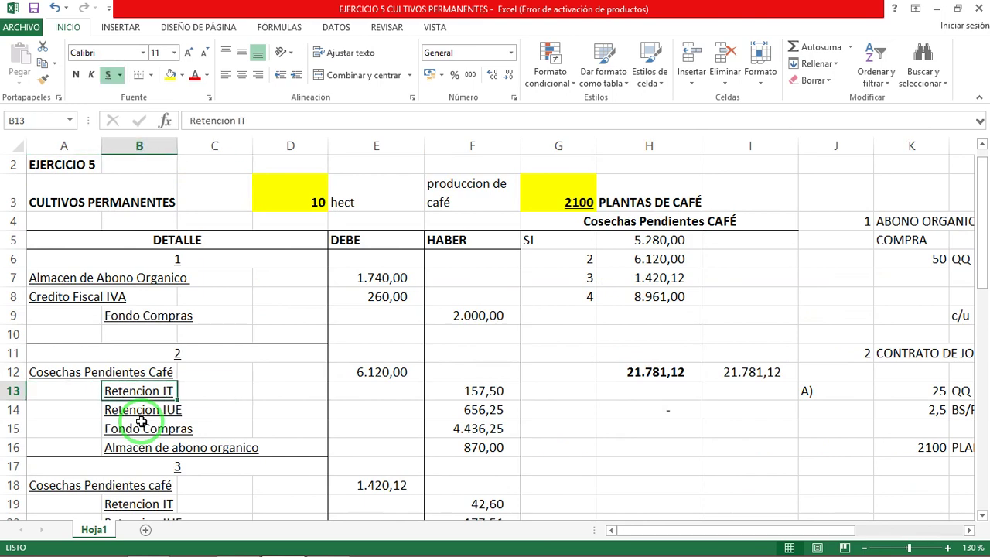
# Step: Go back to the part A calculations and review the IT, IUE and NETO rows in N17:P19
pyautogui.press('Right')
pyautogui.press('Right')
pyautogui.press('Right')
pyautogui.press('Right')
pyautogui.press('Right')
pyautogui.press('Right')
pyautogui.press('Right')
pyautogui.press('Right')
pyautogui.press('Right')
pyautogui.press('Right')
pyautogui.press('Right')
pyautogui.press('Right')
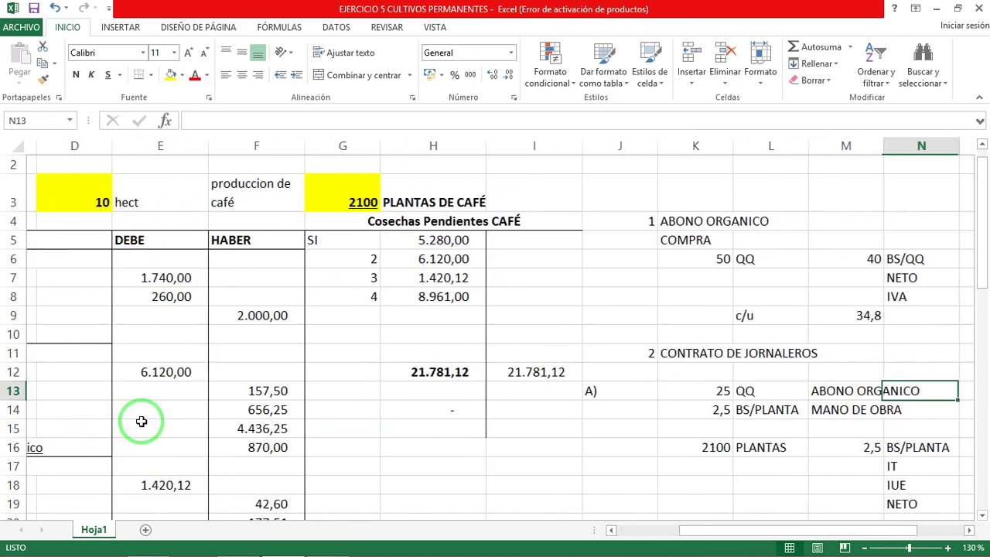
pyautogui.press('Right')
pyautogui.press('Right')
pyautogui.press('Right')
pyautogui.press('Down')
pyautogui.press('Down')
pyautogui.press('Down')
pyautogui.press('Down')
pyautogui.press('Left')
pyautogui.press('Down')
pyautogui.press('Left')
pyautogui.press('Right')
pyautogui.press('Down')
pyautogui.press('Left')
pyautogui.press('Left')
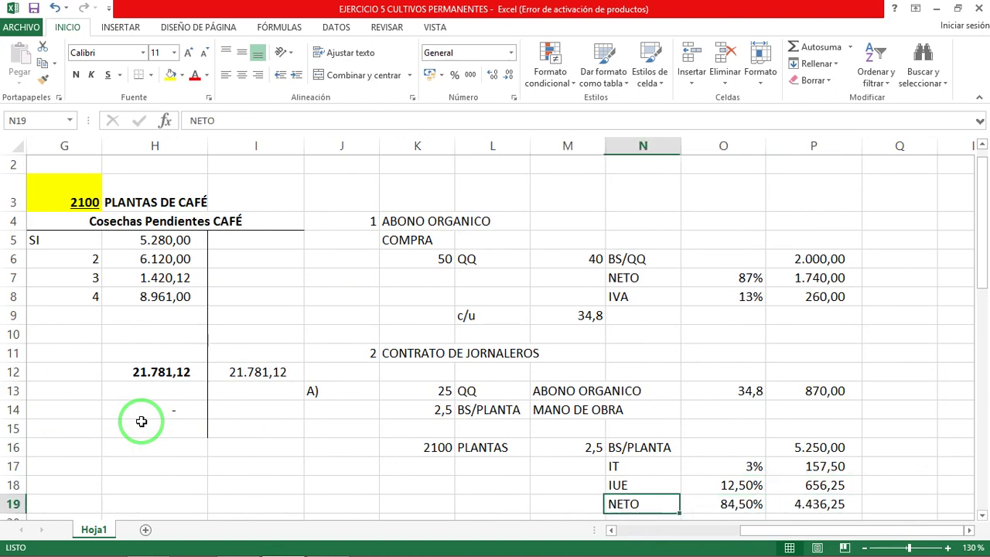
# Step: Return to journal entry 2 and review the Fondo Compras and Almacen de abono organico credits in F15:F16
pyautogui.press('Right')
pyautogui.press('Right')
pyautogui.press('Left')
pyautogui.press('Left')
pyautogui.press('Left')
pyautogui.press('Left')
pyautogui.press('Left')
pyautogui.press('Left')
pyautogui.press('Left')
pyautogui.press('Left')
pyautogui.press('Left')
pyautogui.press('Left')
pyautogui.press('Left')
pyautogui.press('Left')
pyautogui.press('Left')
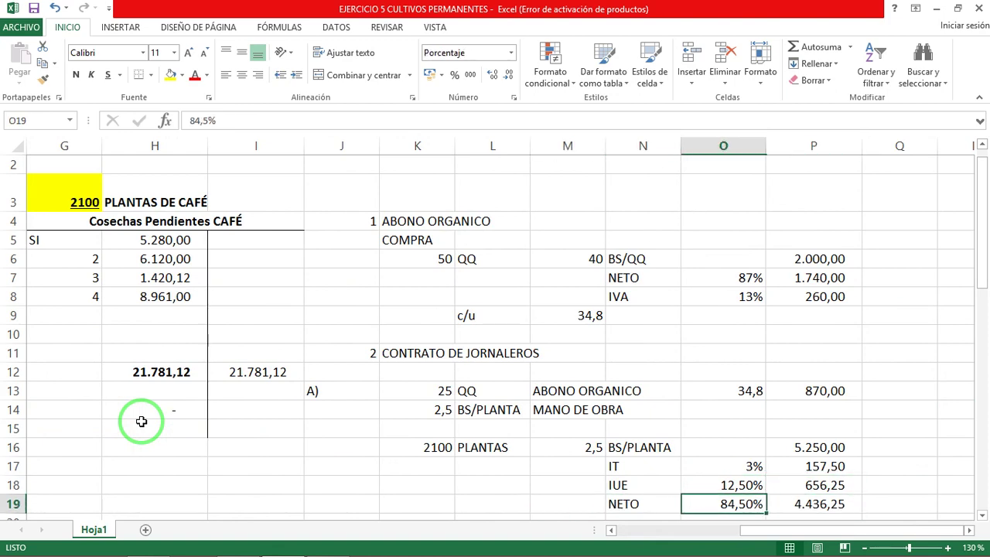
pyautogui.press('Up')
pyautogui.press('Up')
pyautogui.press('Up')
pyautogui.press('Right')
pyautogui.press('Right')
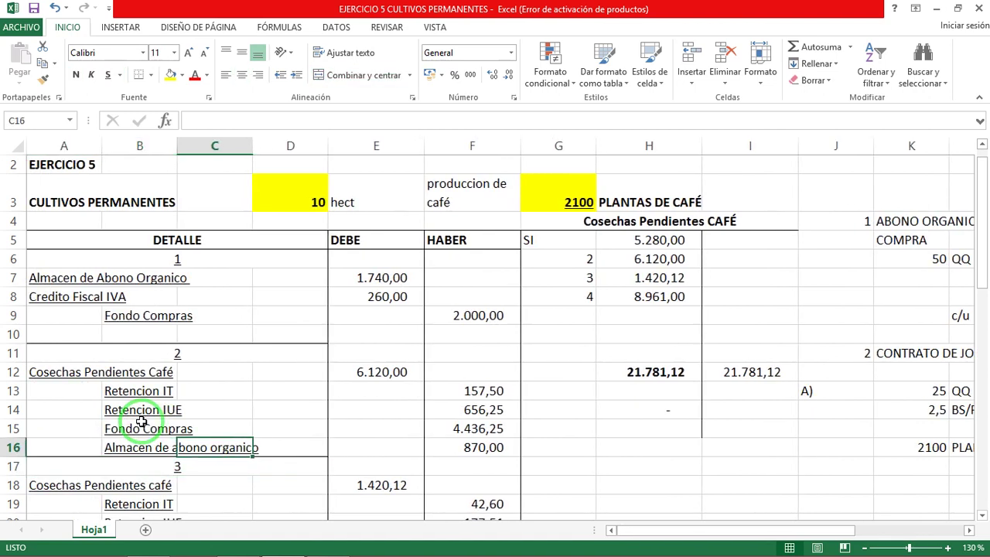
pyautogui.press('Right')
pyautogui.press('Right')
pyautogui.press('Right')
pyautogui.press('Up')
pyautogui.press('Down')
# Step: Review the Almacen de abono organico account in B16 and its credit's formula in F16
pyautogui.press('Left')
pyautogui.press('Left')
pyautogui.press('Left')
pyautogui.press('Left')
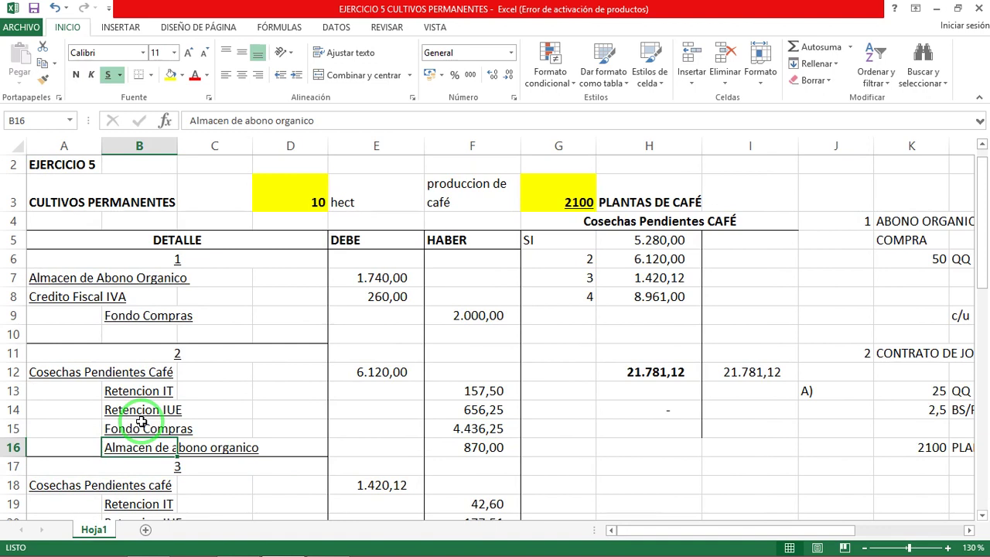
pyautogui.press('Right')
pyautogui.press('Right')
pyautogui.press('Right')
pyautogui.press('Right')
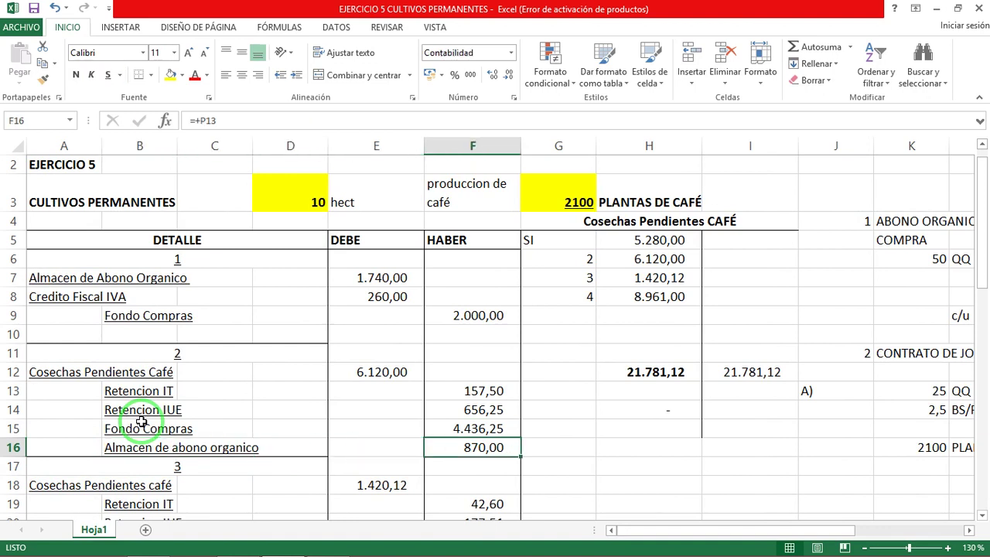
# Step: Go from journal entry 2 back to the part A calculations and review the labour amounts in P16:P19
pyautogui.press('Right')
pyautogui.press('Right')
pyautogui.press('Right')
pyautogui.press('Right')
pyautogui.press('Right')
pyautogui.press('Right')
pyautogui.press('Right')
pyautogui.press('Right')
pyautogui.press('Right')
pyautogui.press('Right')
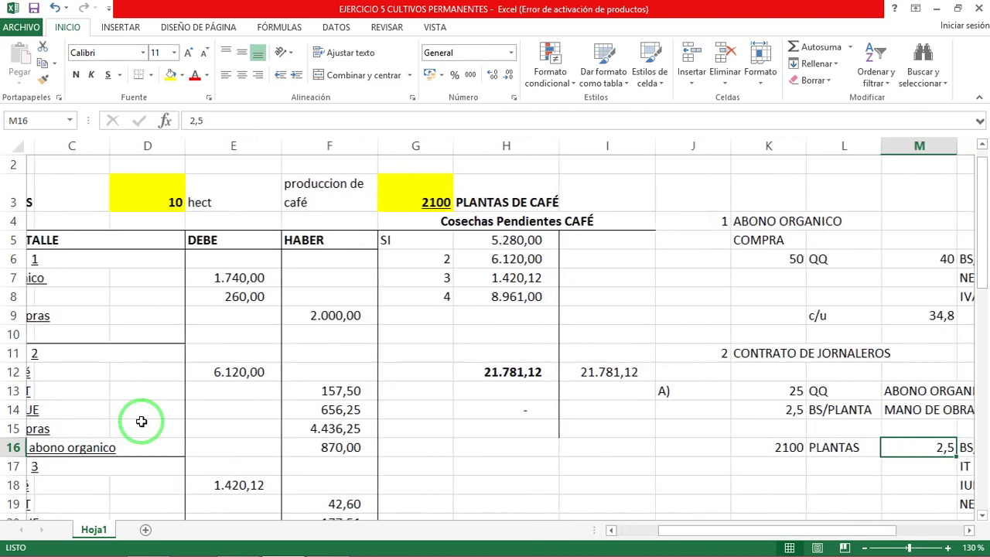
pyautogui.press('Right')
pyautogui.press('Left')
pyautogui.press('Left')
pyautogui.press('Down')
pyautogui.press('Down')
pyautogui.press('Down')
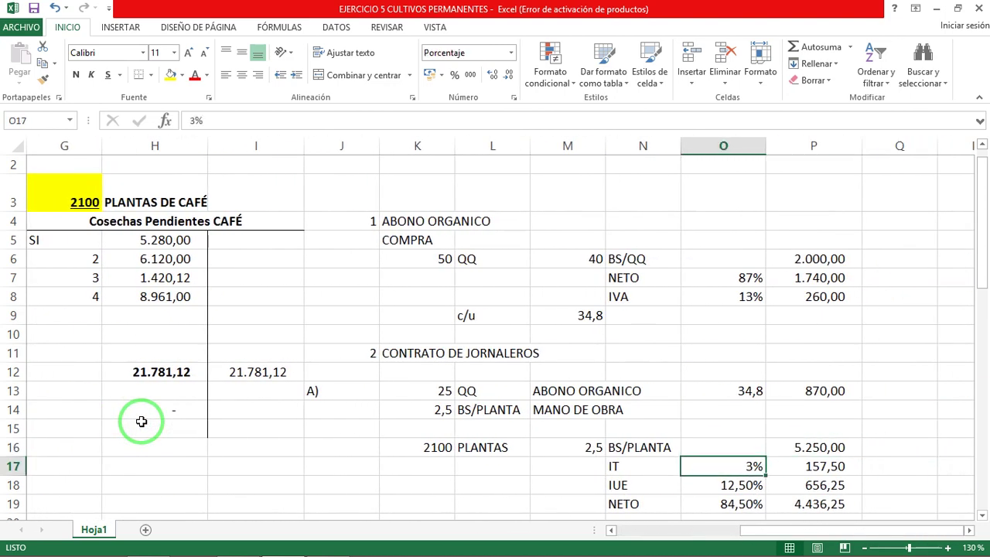
pyautogui.press('Right')
pyautogui.press('Up')
pyautogui.press('Down')
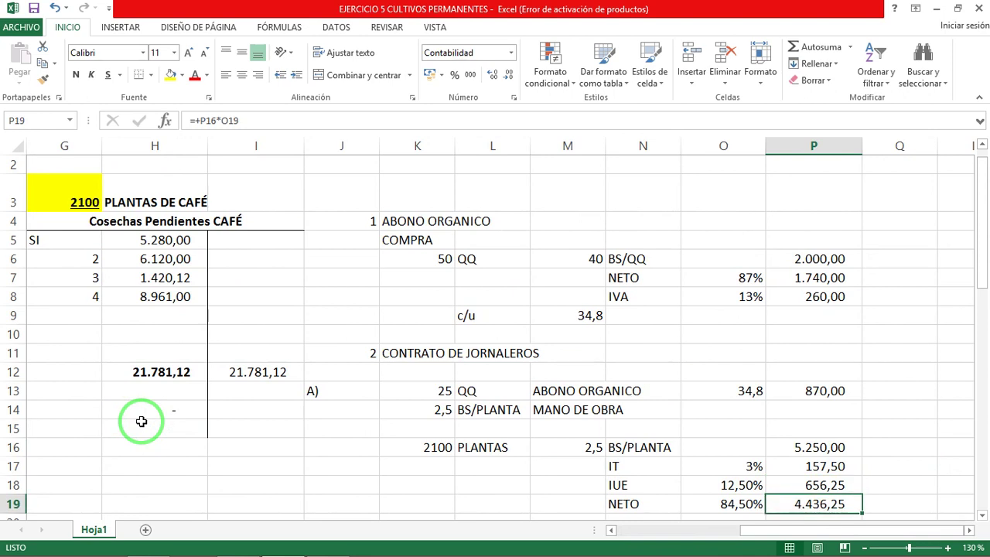
# Step: Locate the part B calculation per hectare in row 21
pyautogui.press('Down')
pyautogui.press('Left')
pyautogui.press('Down')
pyautogui.press('Left')
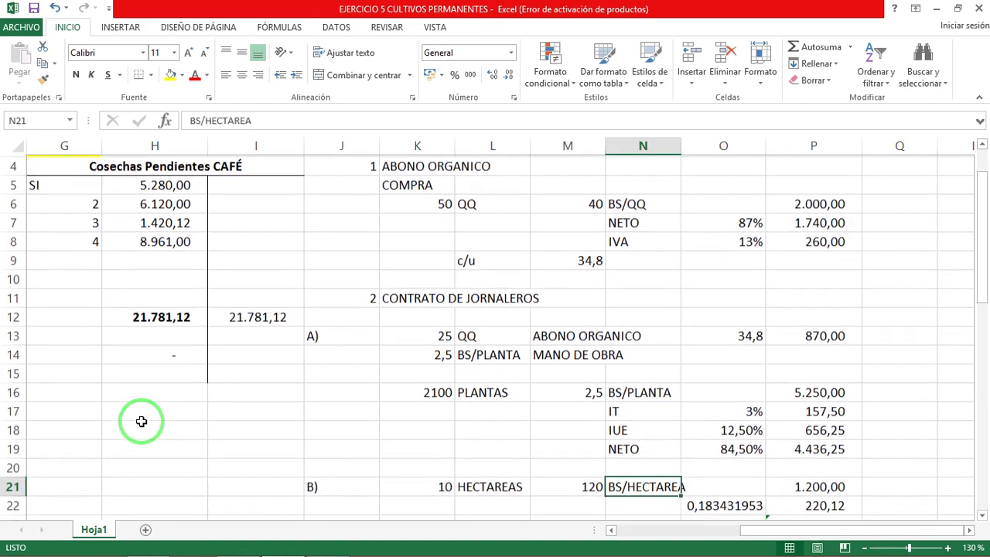
# Step: Switch to the PDF statement in Acrobat Reader and compare the tax withholding terms of items 2a and 2b
pyautogui.hotkey('alt', 'Tab')
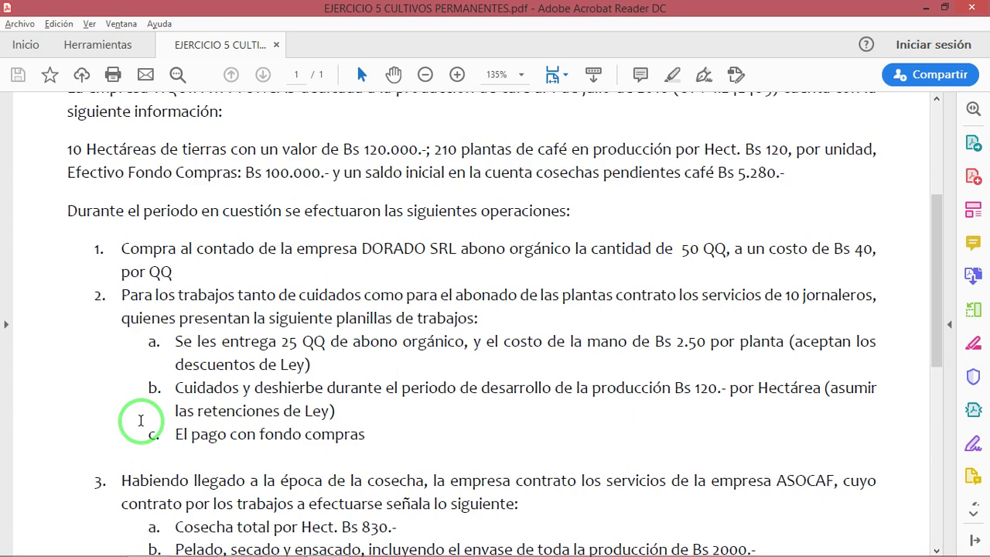
pyautogui.moveTo(428, 343); pyautogui.dragTo(556, 299)
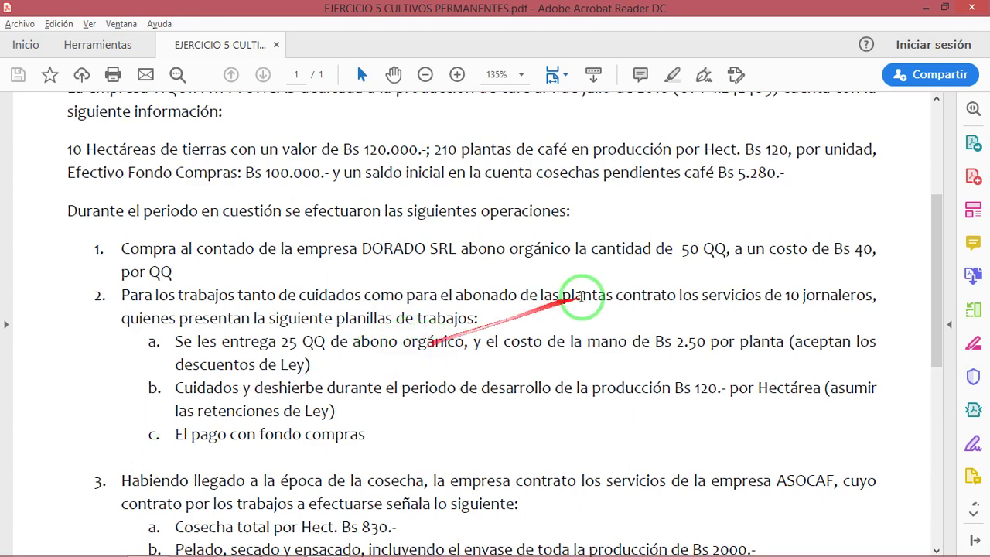
pyautogui.moveTo(843, 403); pyautogui.dragTo(379, 410)
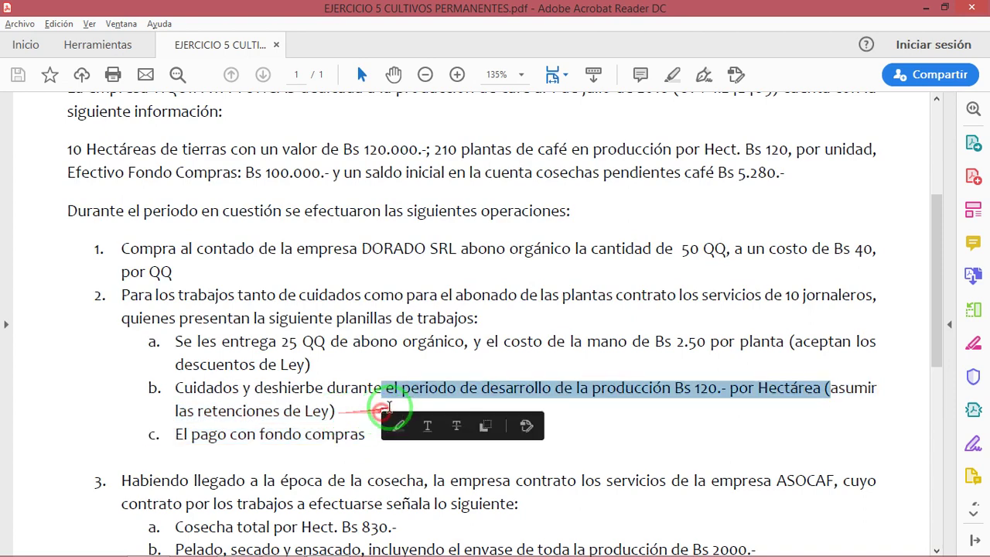
pyautogui.click(841, 358)
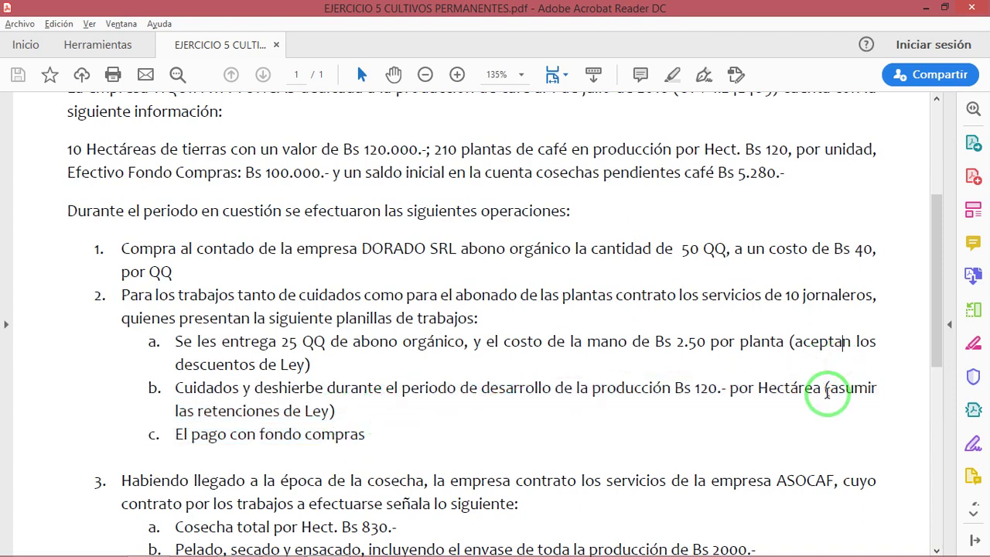
# Step: Switch back to Excel and review the part B hectares, rate per hectare and resulting amount in K21:P21
pyautogui.hotkey('alt', 'Tab')
pyautogui.press('Left')
pyautogui.press('Left')
pyautogui.press('Left')
pyautogui.press('Right')
pyautogui.press('Right')
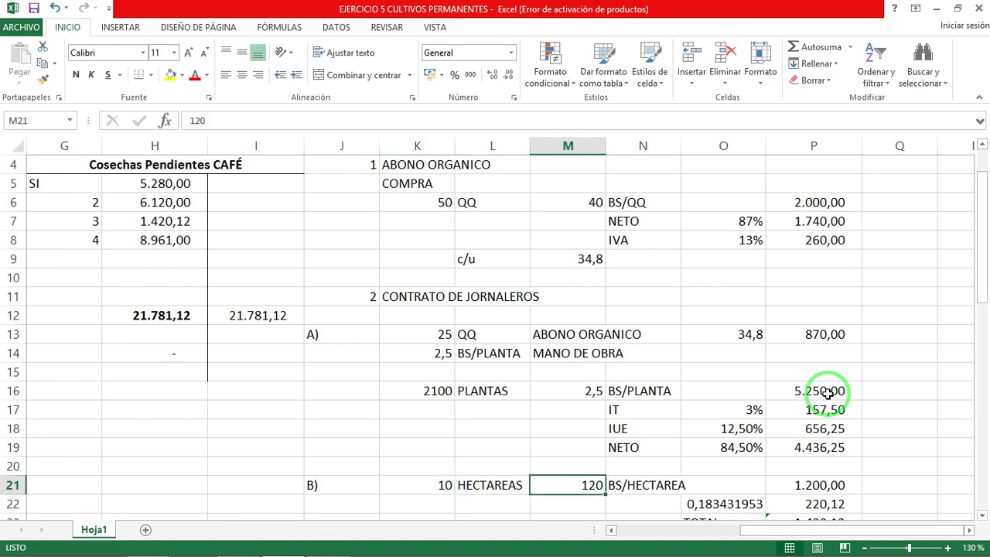
pyautogui.press('Right')
pyautogui.press('Right')
pyautogui.press('Right')
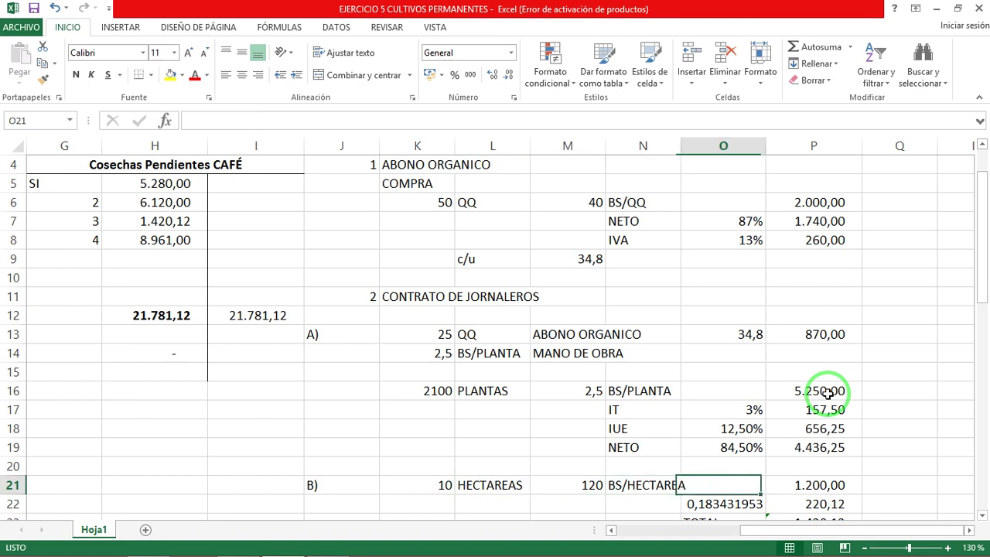
pyautogui.press('F2')
pyautogui.press('Escape')
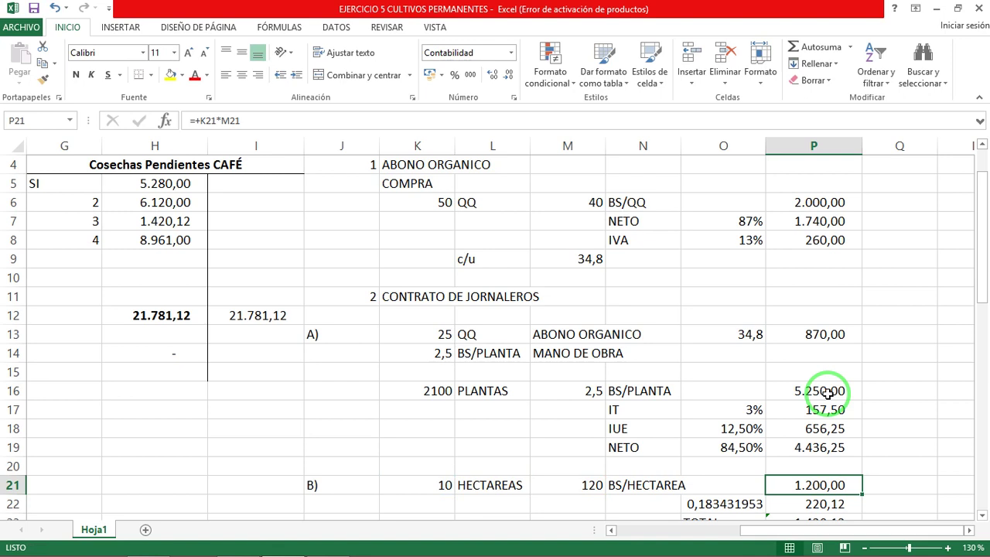
# Step: Inspect the gross-up factor formula in O22 and the formula in P22 that applies it to the part B amount
pyautogui.press('Down')
pyautogui.press('Down')
pyautogui.press('Down')
pyautogui.press('Up')
pyautogui.press('Up')
pyautogui.press('Left')
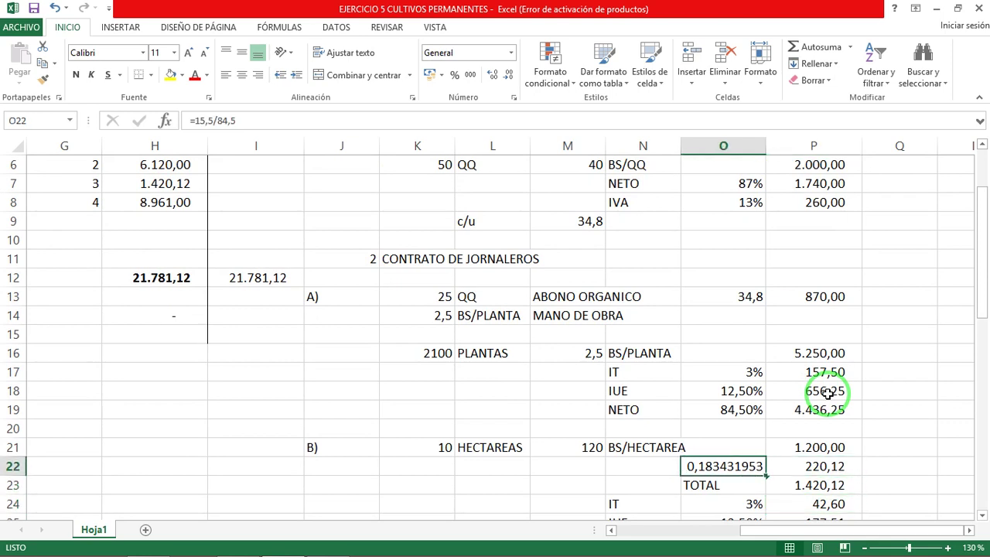
pyautogui.press('F2')
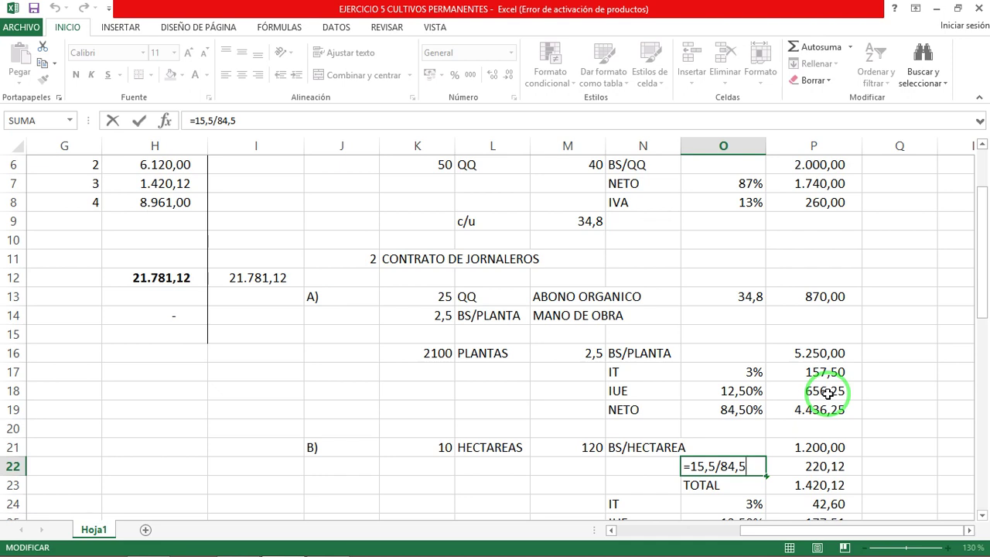
pyautogui.press('Tab')
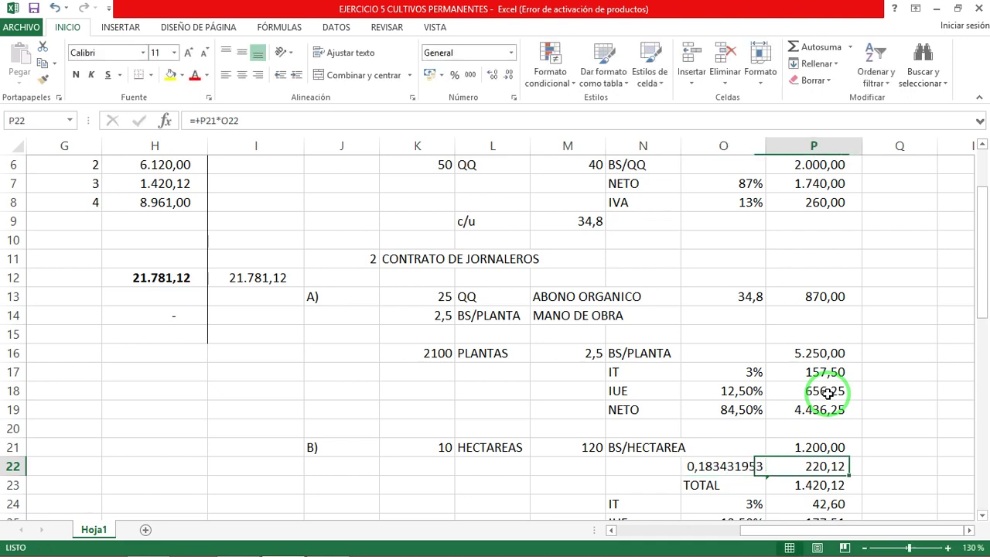
pyautogui.press('F2')
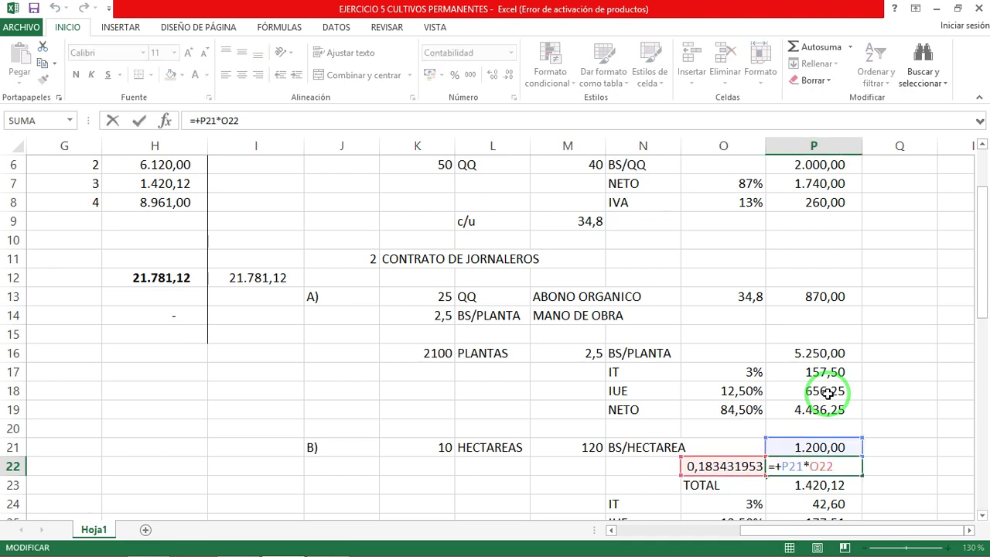
pyautogui.press('Escape')
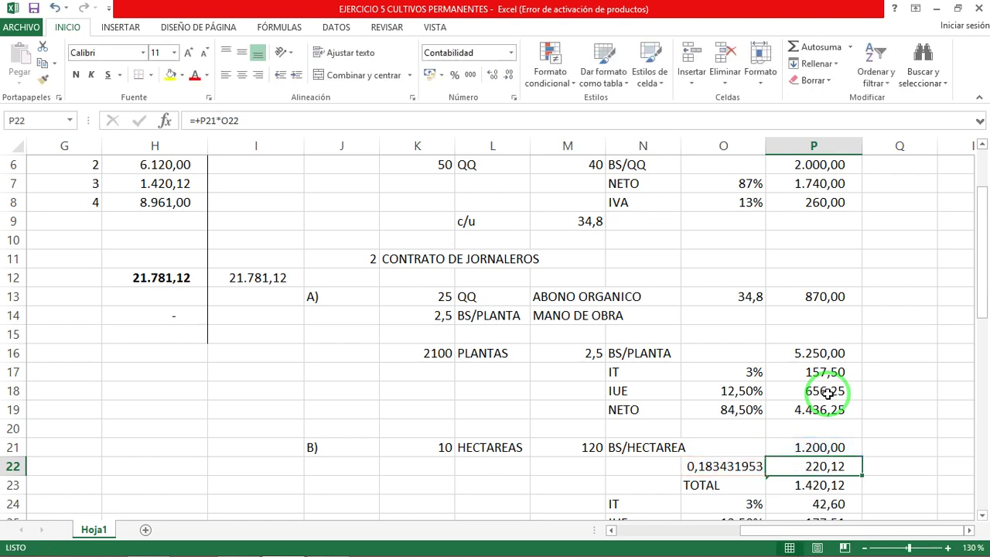
# Step: Check the part B TOTAL formula in P23 and look over the IT, IUE and NETO amounts below it
pyautogui.press('Down')
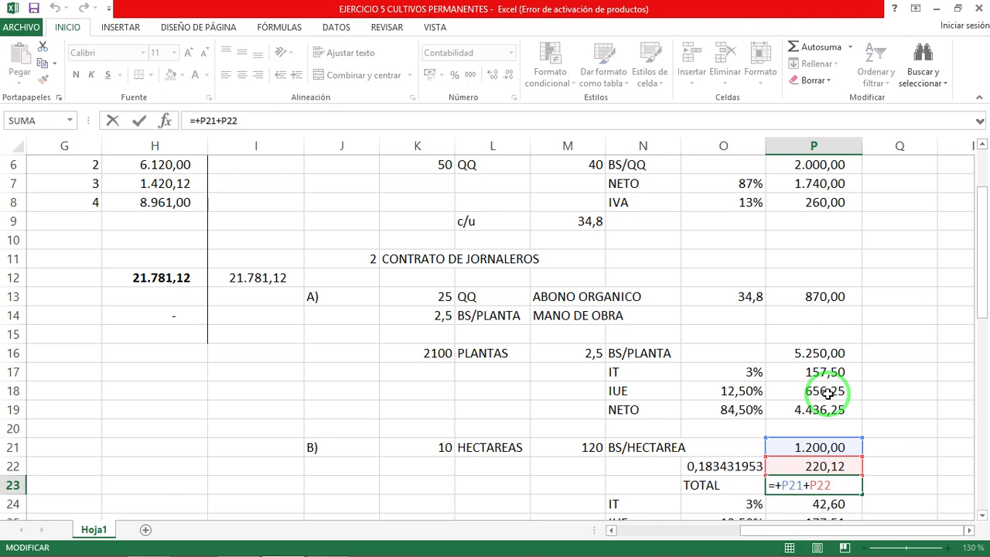
pyautogui.hotkey('ctrl', 'Return')
pyautogui.press('Down')
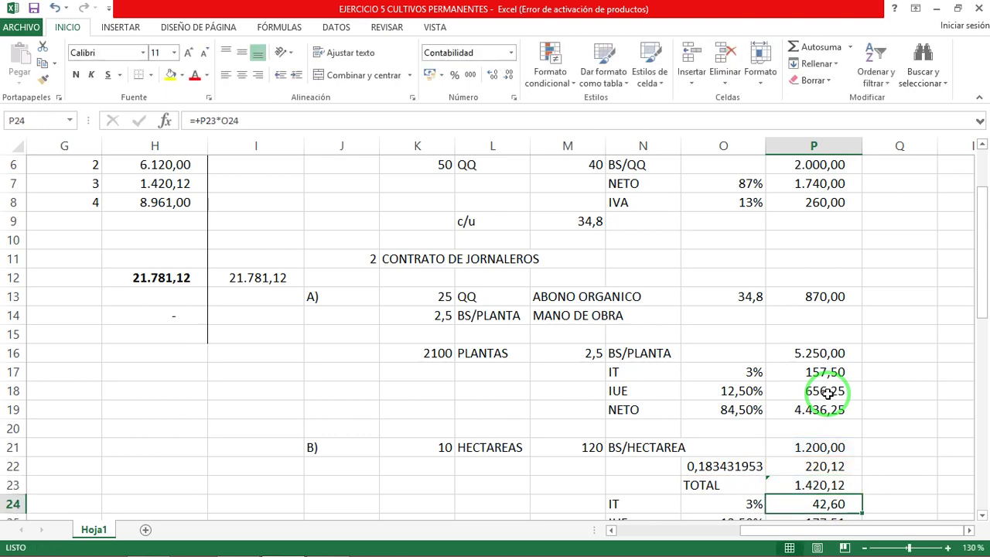
pyautogui.press('Down')
pyautogui.press('Down')
pyautogui.press('Down')
pyautogui.press('Down')
pyautogui.press('Up')
pyautogui.press('Up')
pyautogui.press('Up')
pyautogui.press('Up')
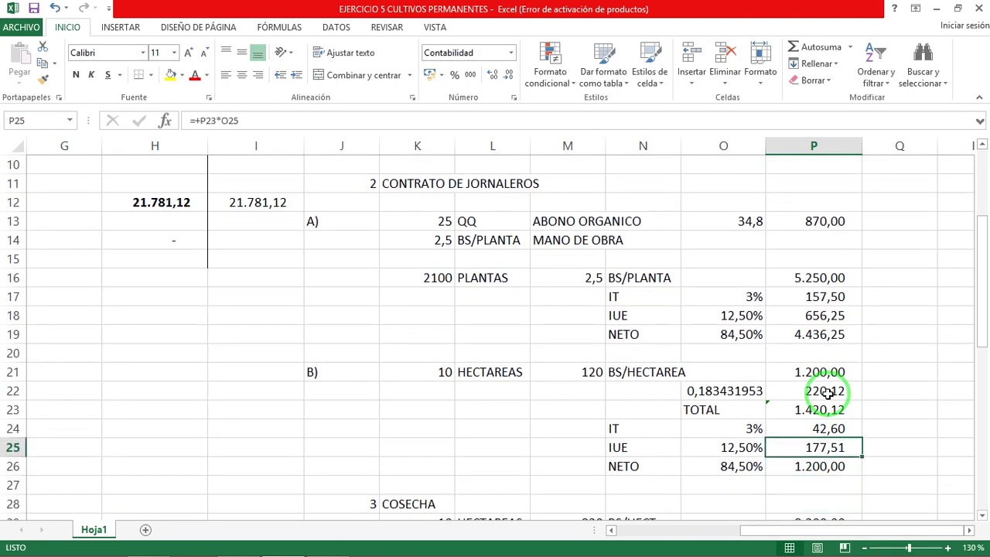
# Step: Inspect the formulas behind the part B IUE and NETO amounts in P25:P26
pyautogui.press('F2')
pyautogui.hotkey('ctrl', 'Return')
pyautogui.press('Down')
pyautogui.press('F2')
pyautogui.hotkey('ctrl', 'Return')
pyautogui.press('F2')
pyautogui.press('Return')
pyautogui.press('F2')
pyautogui.hotkey('ctrl', 'Return')
pyautogui.press('F2')
pyautogui.hotkey('ctrl', 'Return')
pyautogui.press('Up')
pyautogui.press('Down')
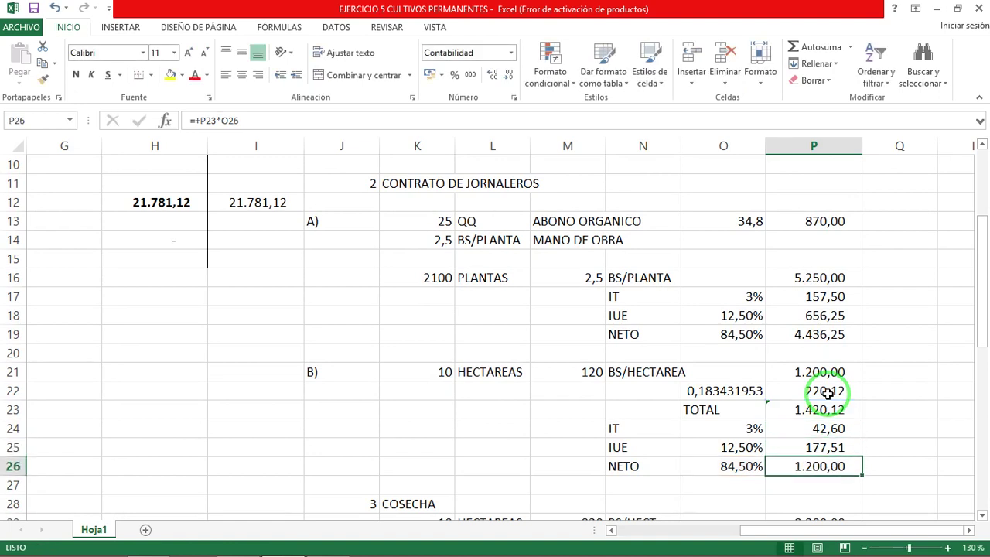
pyautogui.click(792, 467)
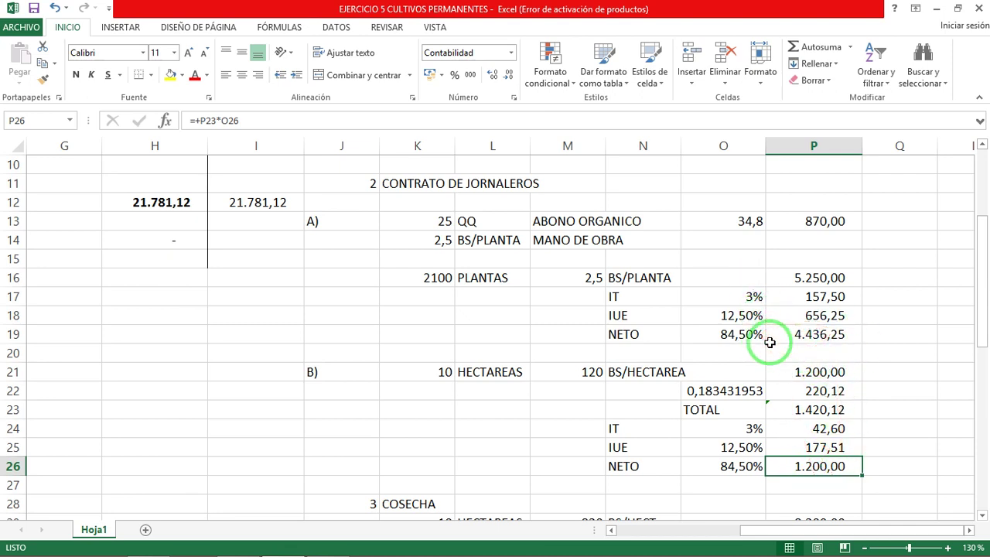
# Step: Go to journal entry 3 and review its Cosechas Pendientes café debit and the Retencion IT row
pyautogui.press('Left')
pyautogui.press('Left')
pyautogui.press('Left')
pyautogui.press('Left')
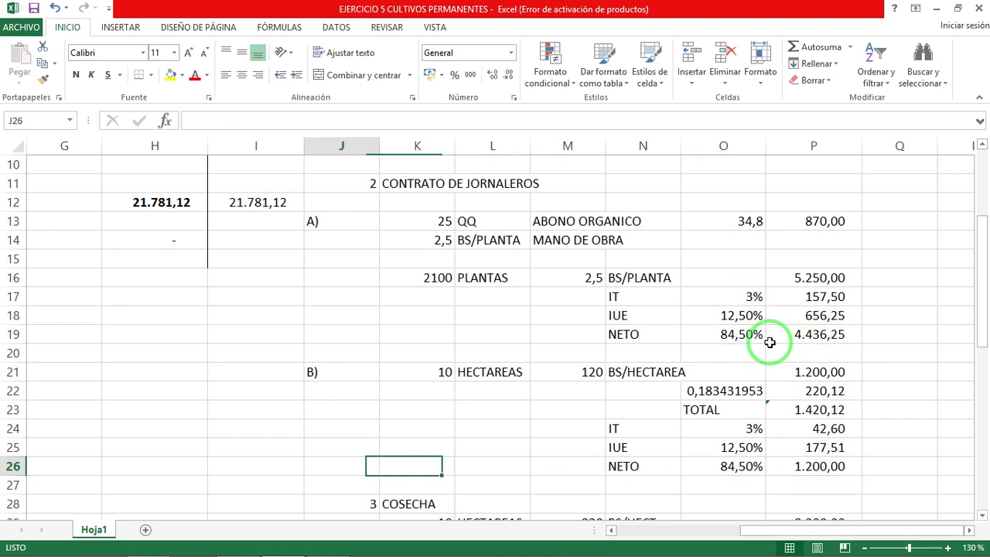
pyautogui.press('Home')
pyautogui.press('Up')
pyautogui.press('Right')
pyautogui.press('Right')
pyautogui.press('Right')
pyautogui.press('Up')
pyautogui.press('Up')
pyautogui.press('Down')
pyautogui.press('Down')
pyautogui.press('Down')
pyautogui.press('Down')
pyautogui.press('Up')
pyautogui.press('Up')
pyautogui.press('Up')
pyautogui.press('Up')
pyautogui.press('Up')
pyautogui.press('Up')
pyautogui.press('Up')
pyautogui.press('Up')
pyautogui.press('Up')
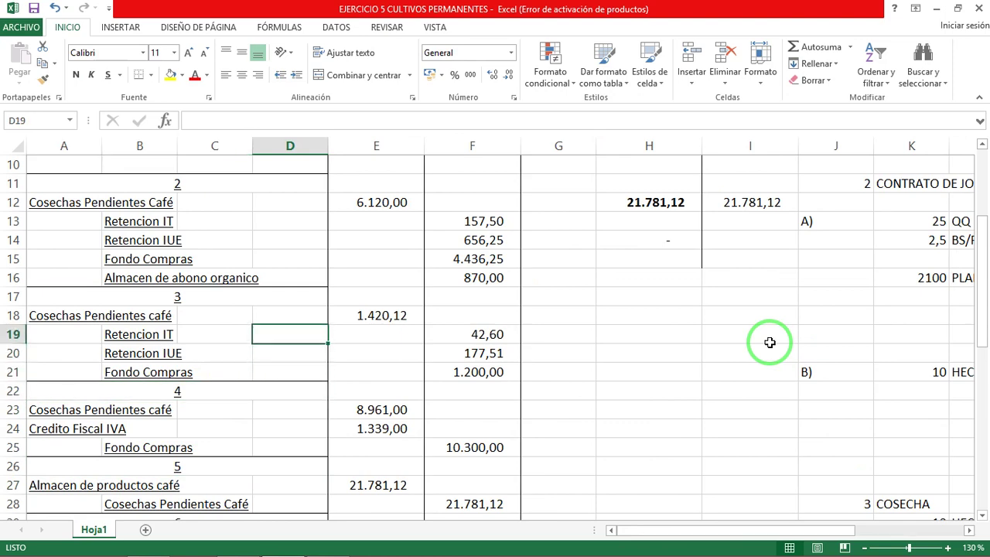
# Step: Return to the part B calculations and trace the entry 3 debit to the TOTAL in P23
pyautogui.press('Right')
pyautogui.press('Right')
pyautogui.press('Right')
pyautogui.press('Right')
pyautogui.press('Right')
pyautogui.press('Right')
pyautogui.press('Right')
pyautogui.press('Right')
pyautogui.press('Right')
pyautogui.press('Right')
pyautogui.press('Down')
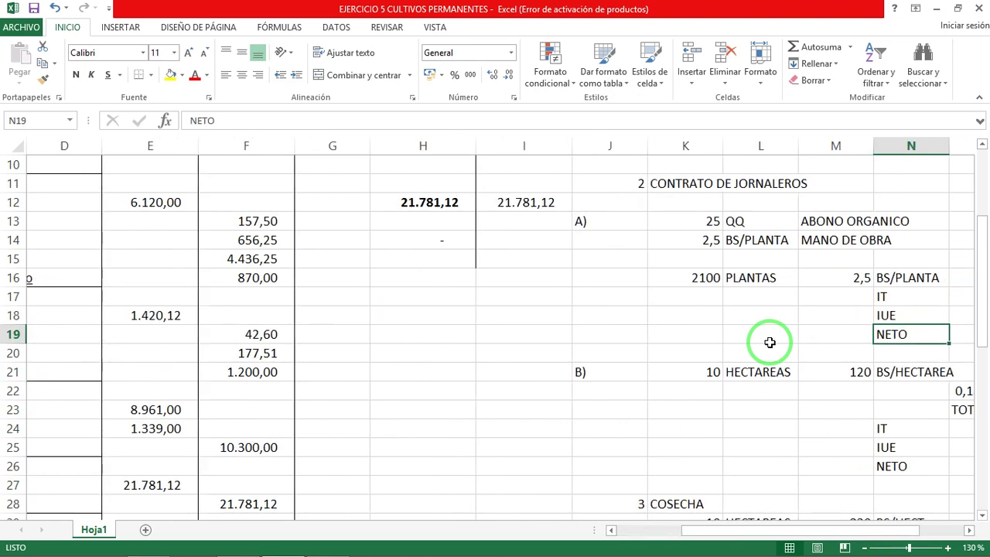
pyautogui.press('Right')
pyautogui.press('Down')
pyautogui.press('Down')
pyautogui.press('Down')
pyautogui.press('Down')
pyautogui.press('Right')
pyautogui.press('Right')
# Step: Go back to journal entry 3 and review the Retencion IT and Retencion IUE rows
pyautogui.press('Left')
pyautogui.press('Left')
pyautogui.press('Left')
pyautogui.press('Left')
pyautogui.press('Left')
pyautogui.press('Left')
pyautogui.press('Left')
pyautogui.press('Left')
pyautogui.press('Left')
pyautogui.press('Left')
pyautogui.press('Left')
pyautogui.press('Left')
pyautogui.press('Left')
pyautogui.press('Left')
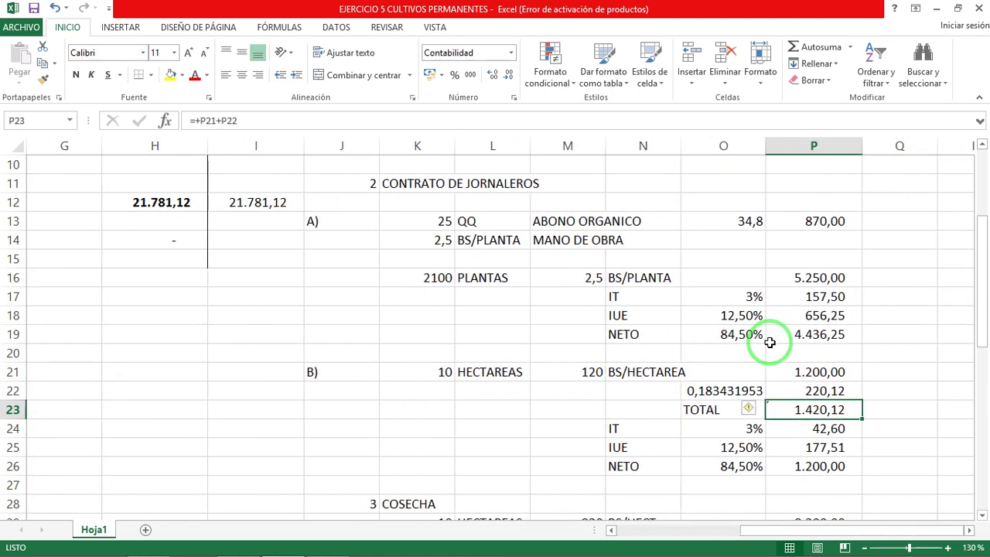
pyautogui.press('Left')
pyautogui.press('Up')
pyautogui.press('Up')
pyautogui.press('Up')
# Step: Return to the part B calculations and trace the Retencion IT credit to the IT amount in P24
pyautogui.press('Right')
pyautogui.press('Right')
pyautogui.press('Right')
pyautogui.press('Right')
pyautogui.press('Right')
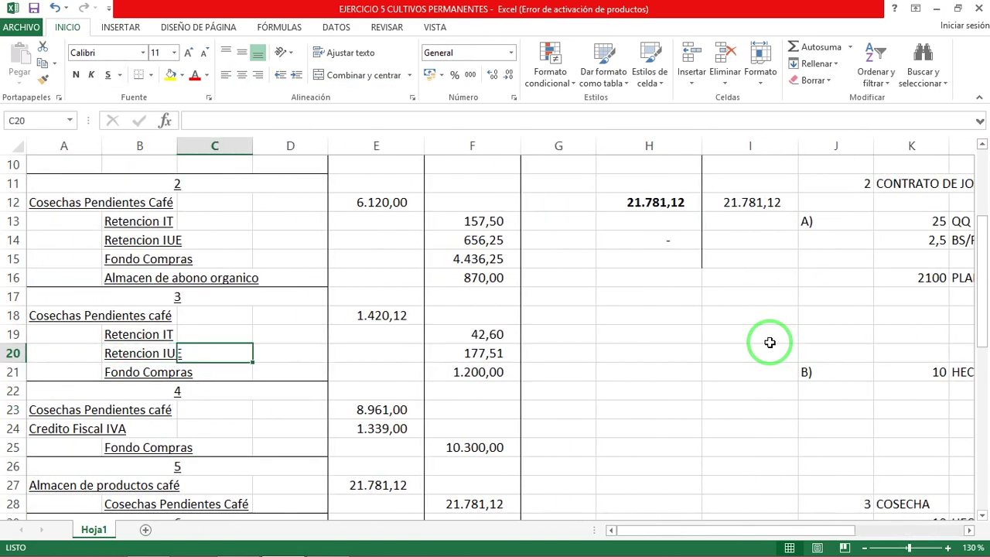
pyautogui.press('Right')
pyautogui.press('Right')
pyautogui.press('Right')
pyautogui.press('Right')
pyautogui.press('Right')
pyautogui.press('Right')
pyautogui.press('Right')
pyautogui.press('Right')
pyautogui.press('Right')
pyautogui.press('Right')
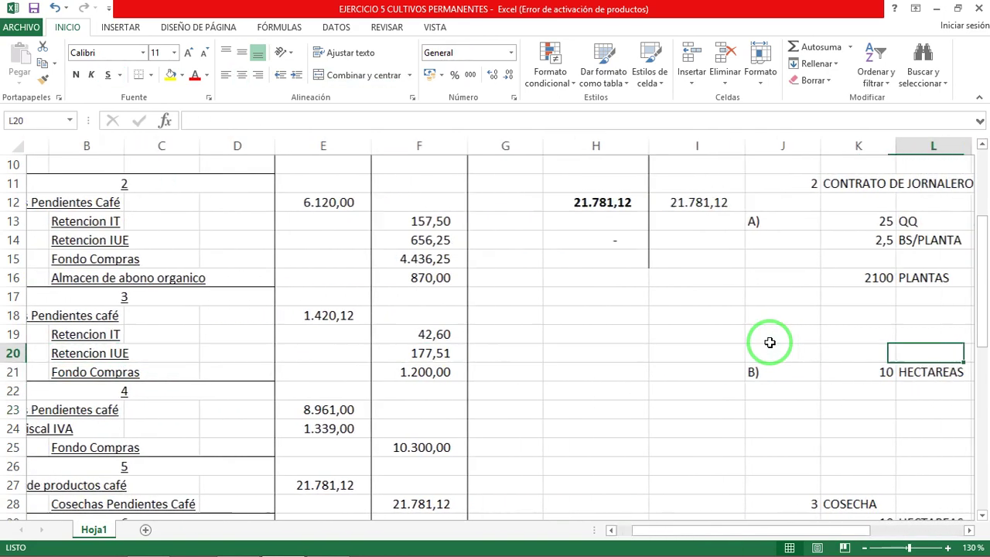
pyautogui.press('Down')
pyautogui.press('Down')
pyautogui.press('Down')
pyautogui.press('Down')
pyautogui.press('Left')
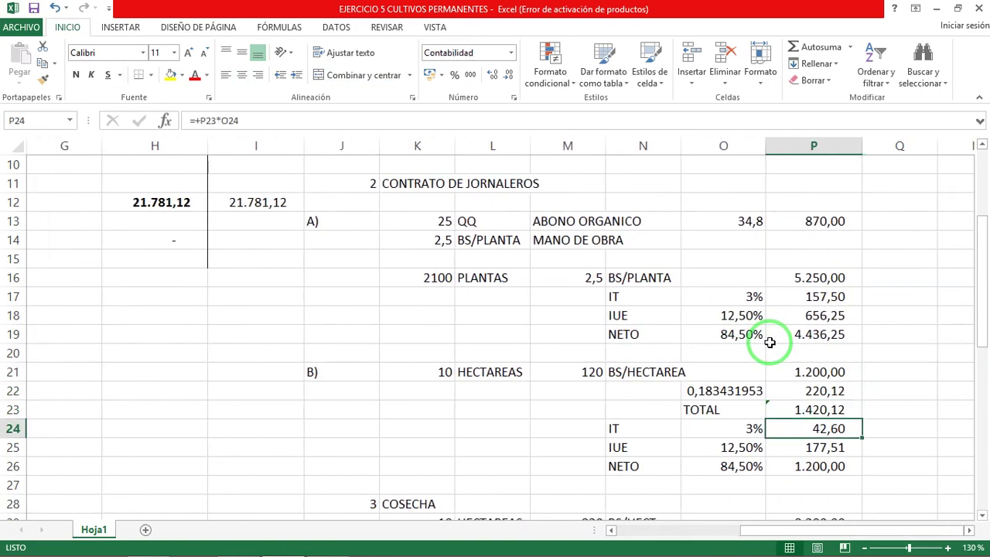
# Step: Go to journal entry 3 and locate its Fondo Compras row
pyautogui.press('Left')
pyautogui.press('Down')
pyautogui.press('Left')
pyautogui.press('Left')
pyautogui.press('Left')
pyautogui.press('Left')
pyautogui.press('Left')
pyautogui.press('Left')
pyautogui.press('Left')
pyautogui.press('Left')
pyautogui.press('Left')
pyautogui.press('Left')
pyautogui.press('Left')
pyautogui.press('Left')
pyautogui.press('Left')
pyautogui.press('Left')
pyautogui.press('Up')
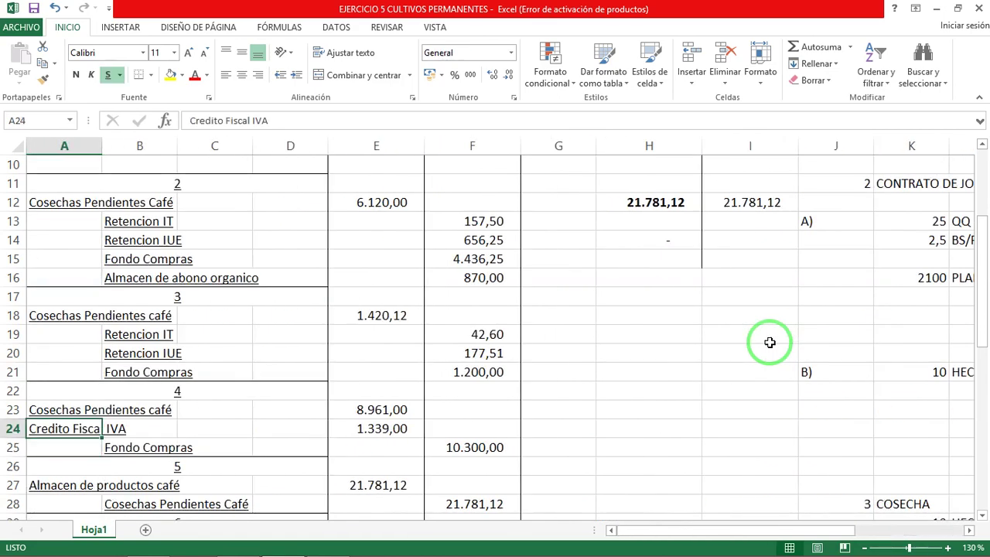
pyautogui.press('Up')
pyautogui.press('Up')
pyautogui.press('Up')
# Step: Return to the part B calculations and trace the Fondo Compras credit to the NETO amount in P26
pyautogui.press('Right')
pyautogui.press('Right')
pyautogui.press('Right')
pyautogui.press('Right')
pyautogui.press('Right')
pyautogui.press('Right')
pyautogui.press('Right')
pyautogui.press('Right')
pyautogui.press('Right')
pyautogui.press('Right')
pyautogui.press('Right')
pyautogui.press('Right')
pyautogui.press('Right')
pyautogui.press('Right')
pyautogui.press('Right')
pyautogui.press('Right')
pyautogui.press('Right')
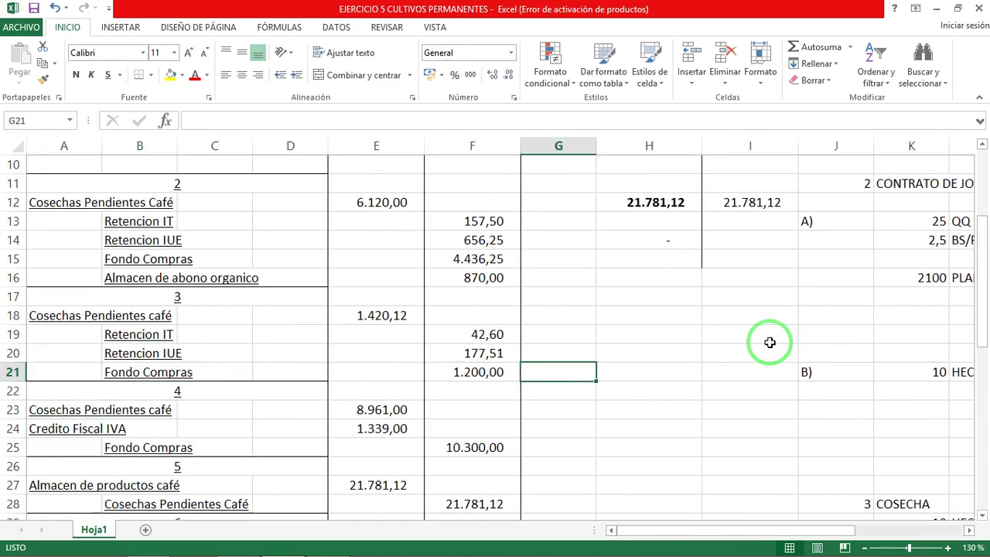
pyautogui.press('Down')
pyautogui.press('Down')
pyautogui.press('Down')
pyautogui.press('Down')
pyautogui.press('Down')
pyautogui.press('Down')
pyautogui.press('Down')
pyautogui.press('Up')
pyautogui.press('Left')
pyautogui.press('Left')
pyautogui.press('Up')
# Step: Leave the Windows activation notice and close the PC settings window to get back to the workbook
pyautogui.hotkey('alt', 'Tab')
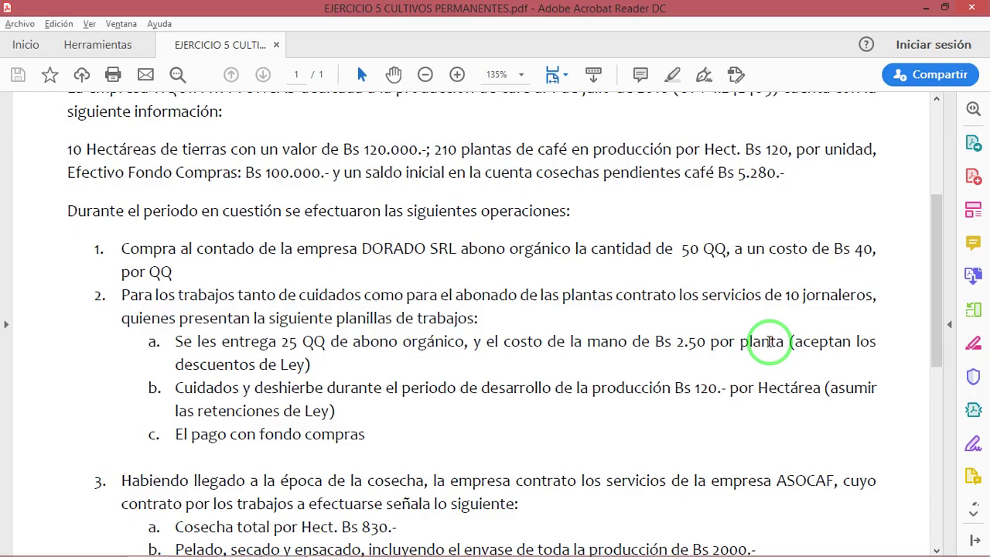
pyautogui.press('super')
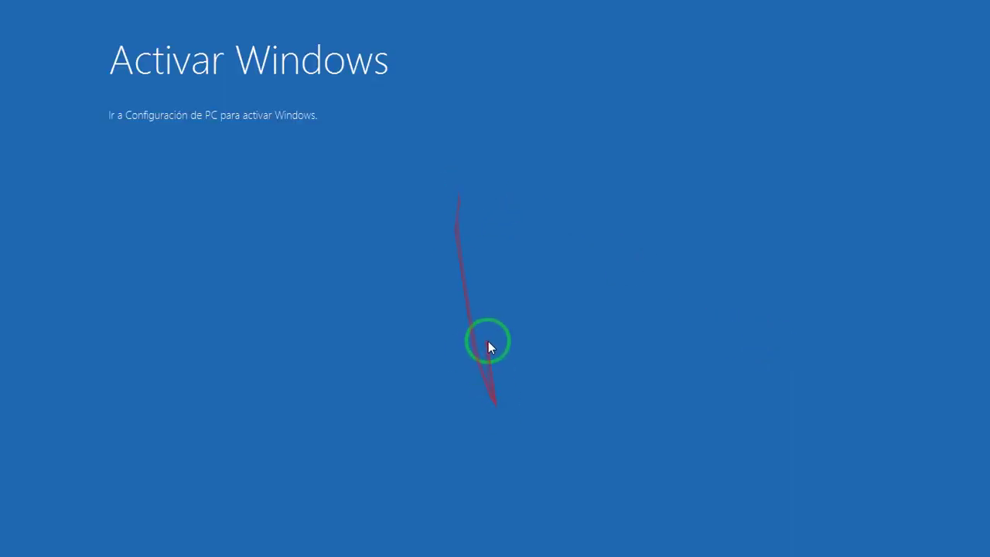
pyautogui.click(364, 168)
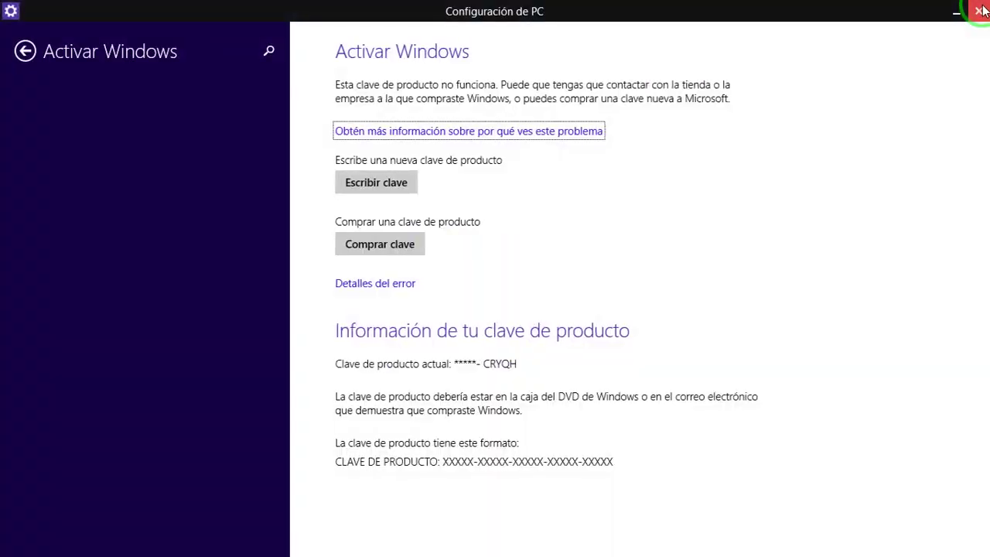
pyautogui.click(978, 6)
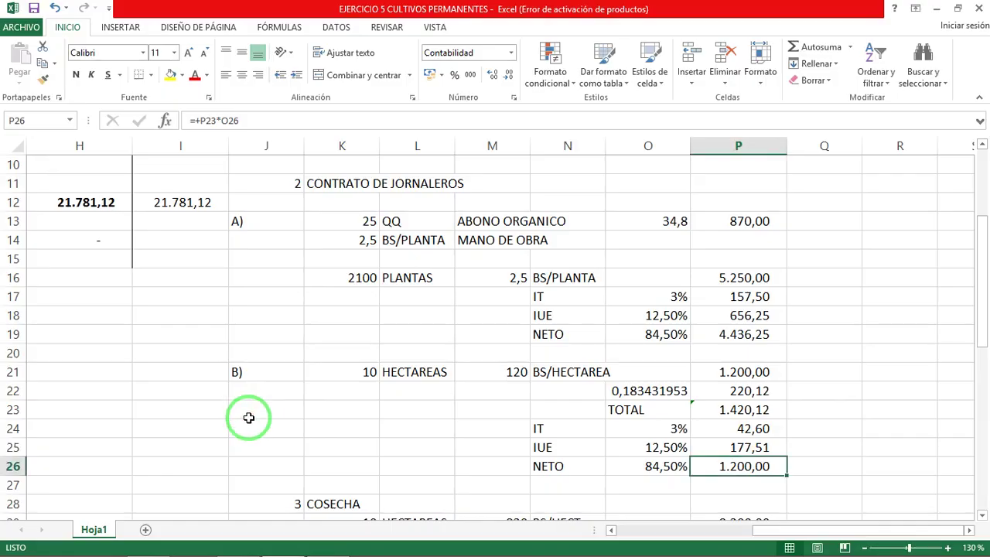
# Step: Go back to journal entry 3 and review the credit amounts for its retentions and Fondo Compras
pyautogui.press('Left')
pyautogui.press('Home')
pyautogui.press('Right')
pyautogui.press('Right')
pyautogui.press('Right')
pyautogui.press('Up')
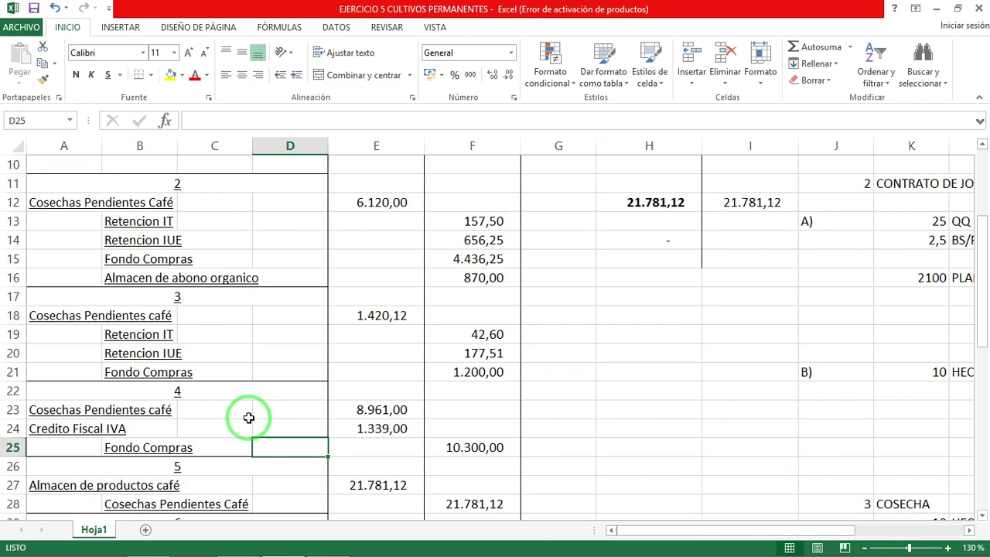
pyautogui.press('Right')
pyautogui.press('Right')
pyautogui.press('Up')
pyautogui.press('Up')
pyautogui.press('Up')
pyautogui.press('Up')
pyautogui.press('Up')
pyautogui.press('Up')
pyautogui.press('Up')
pyautogui.press('Up')
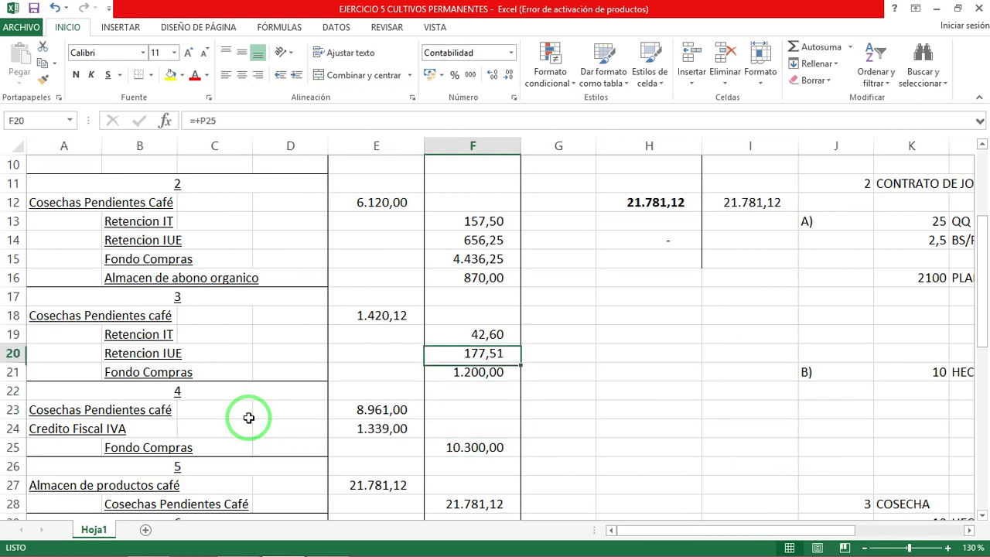
# Step: Review the Almacen de abono organico credit in F16 and the entry 3 Fondo Compras credit in F21
pyautogui.press('Up')
pyautogui.press('Up')
pyautogui.press('Up')
pyautogui.press('Down')
pyautogui.press('Down')
pyautogui.press('Down')
pyautogui.press('Down')
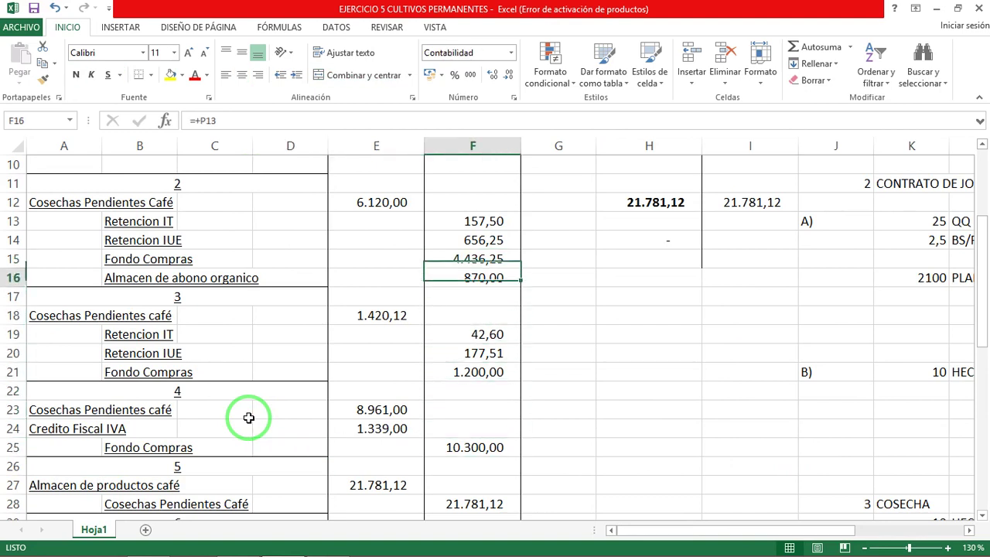
pyautogui.press('Down')
pyautogui.press('Down')
pyautogui.press('Down')
pyautogui.press('Right')
pyautogui.press('Left')
pyautogui.press('Up')
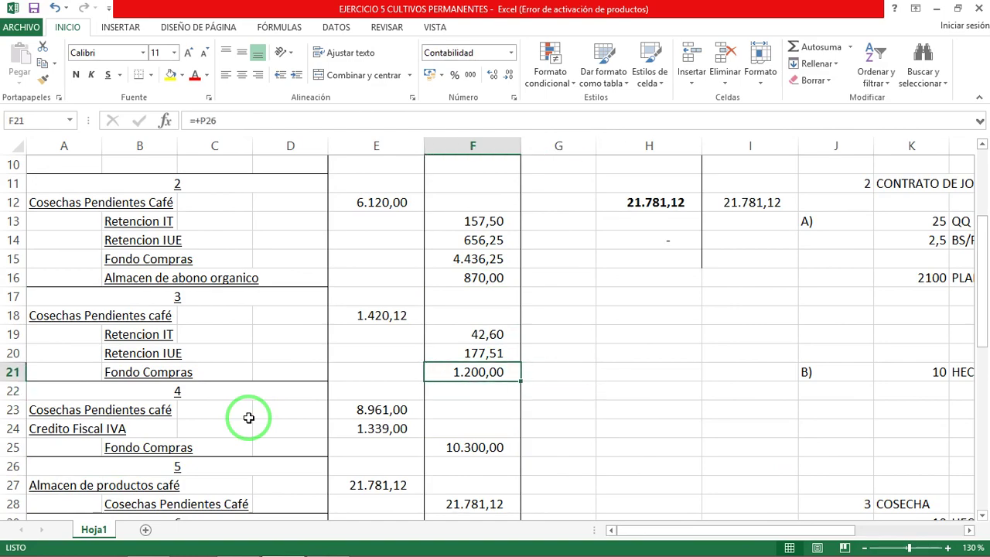
pyautogui.write('x')
pyautogui.press('Escape')
# Step: Switch to the PDF statement and read operation 3 about the harvest contract with ASOCAF
pyautogui.hotkey('alt', 'Tab')
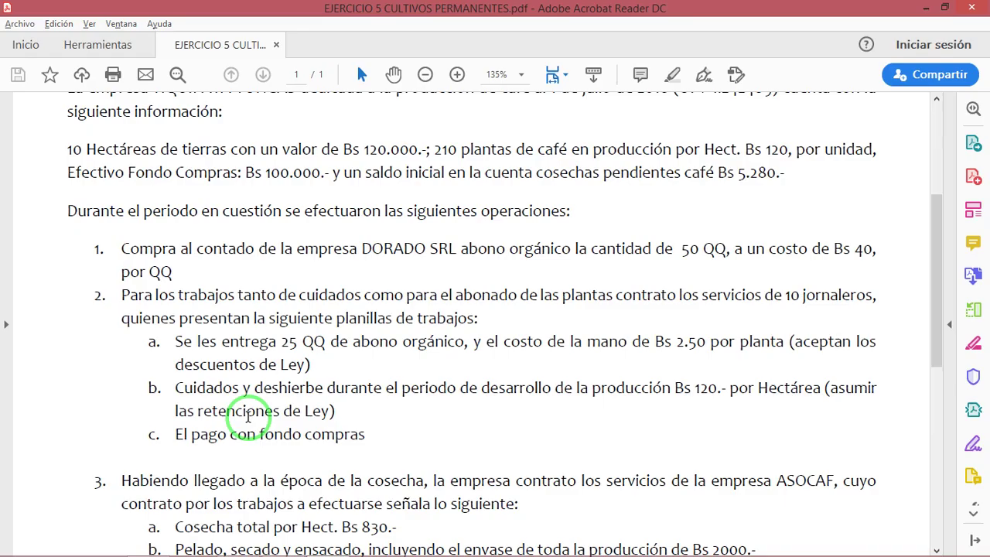
pyautogui.scroll(-1, 248, 418)
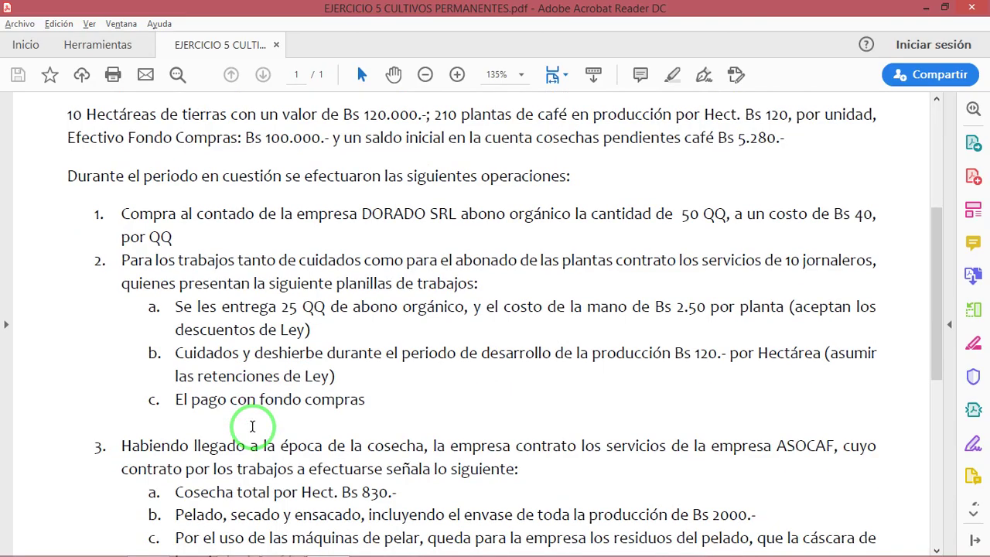
pyautogui.scroll(-6, 252, 427)
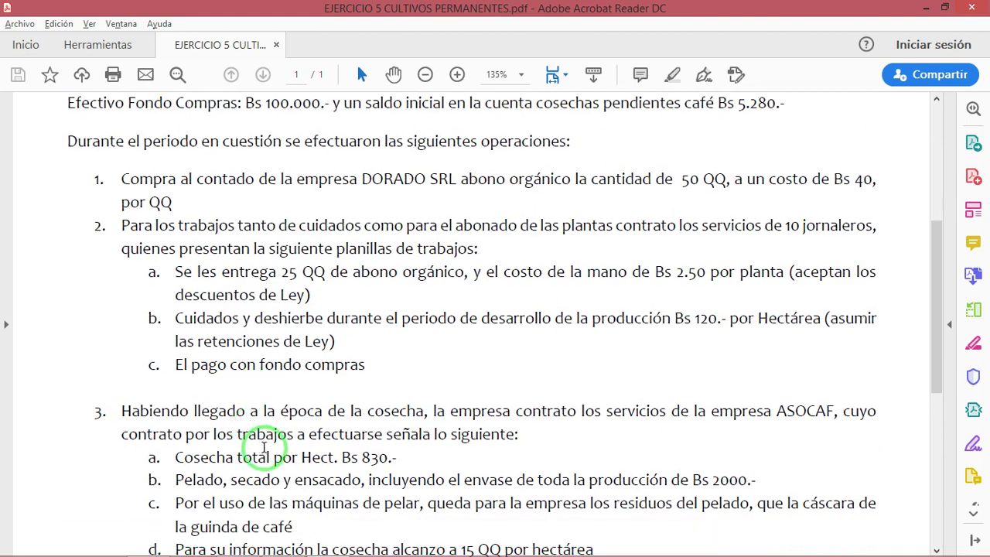
pyautogui.scroll(1, 290, 408)
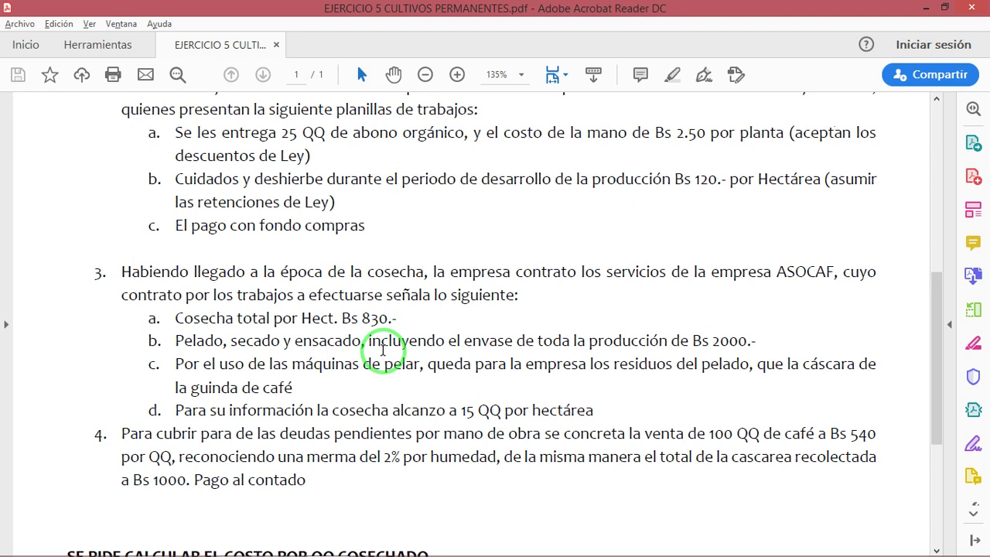
# Step: Switch back to the Excel workbook and go to the section 3 COSECHA calculations down to the IVA amount in P33
pyautogui.hotkey('alt', 'Tab')
pyautogui.press('Right')
pyautogui.press('Right')
pyautogui.press('Right')
pyautogui.press('Right')
pyautogui.press('Right')
pyautogui.press('Right')
pyautogui.press('Right')
pyautogui.press('Right')
pyautogui.press('Right')
pyautogui.press('Right')
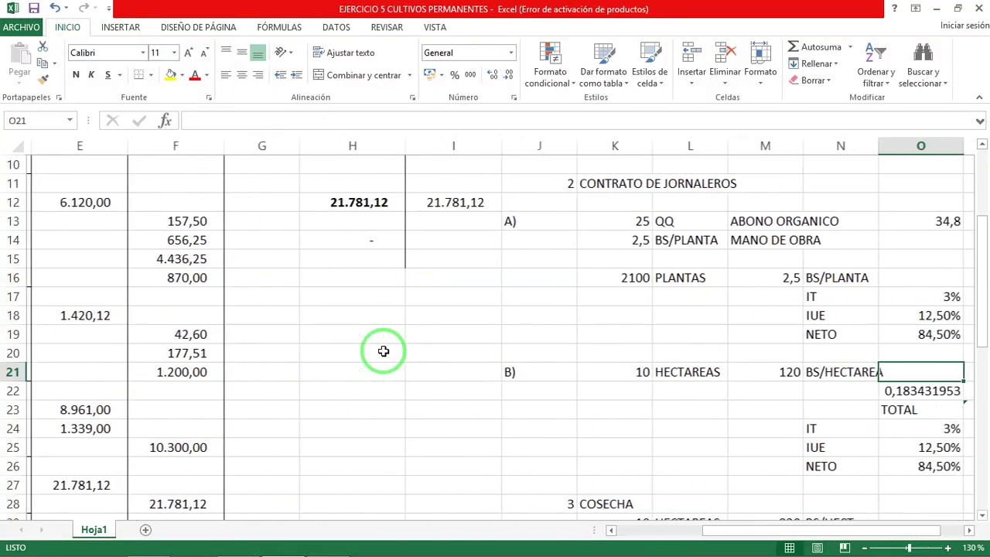
pyautogui.press('Down')
pyautogui.press('Down')
pyautogui.press('Down')
pyautogui.press('Down')
pyautogui.press('Down')
pyautogui.press('Down')
pyautogui.press('Down')
pyautogui.press('Down')
pyautogui.press('Down')
pyautogui.press('Down')
pyautogui.press('Down')
pyautogui.press('Down')
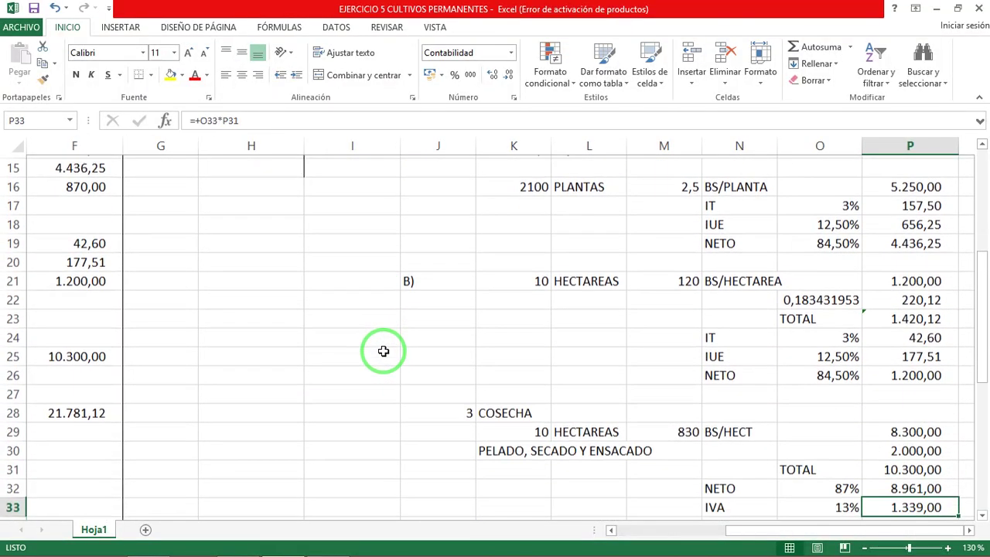
# Step: Review the harvest row's hectares and BS/HECT rate, ending on the amount formula in P29
pyautogui.press('Left')
pyautogui.press('Left')
pyautogui.press('Left')
pyautogui.press('Left')
pyautogui.press('Up')
pyautogui.press('Up')
pyautogui.press('Up')
pyautogui.press('Left')
pyautogui.press('Left')
pyautogui.press('Up')
pyautogui.press('Right')
pyautogui.press('Right')
pyautogui.press('Right')
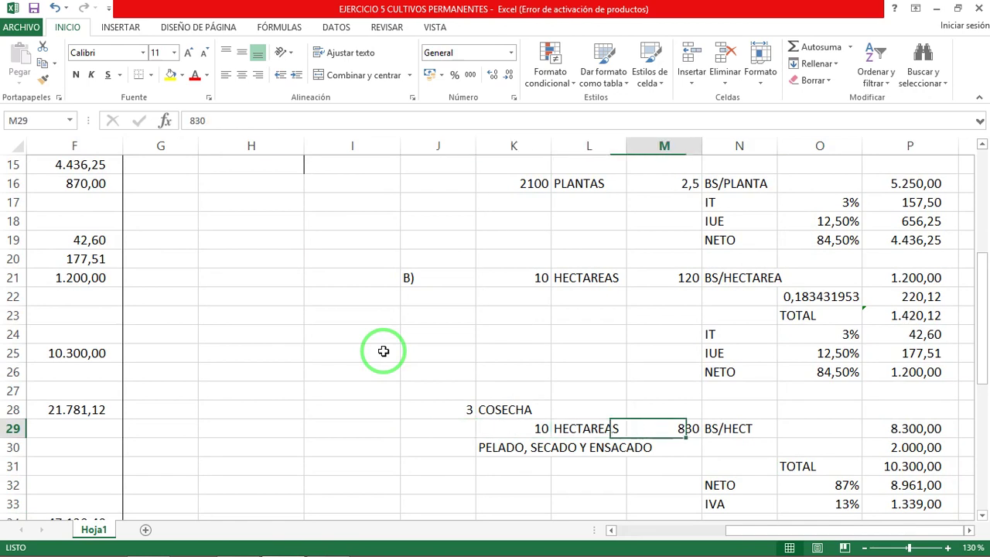
pyautogui.press('Right')
pyautogui.press('Right')
pyautogui.press('Right')
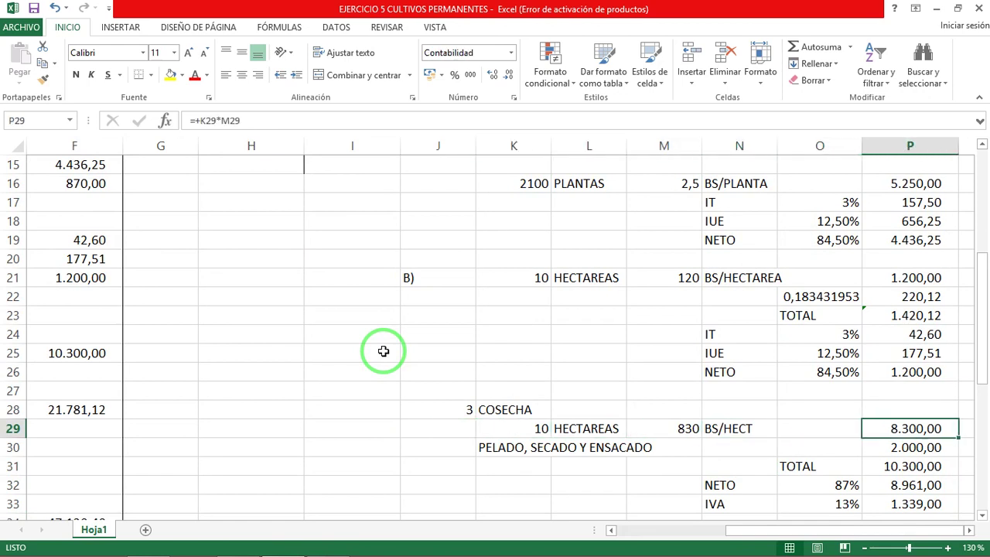
# Step: Compare the PDF's item 3b with the PELADO, SECADO Y ENSACADO cost in P30 and inspect the TOTAL formula in P31
pyautogui.hotkey('alt', 'Tab')
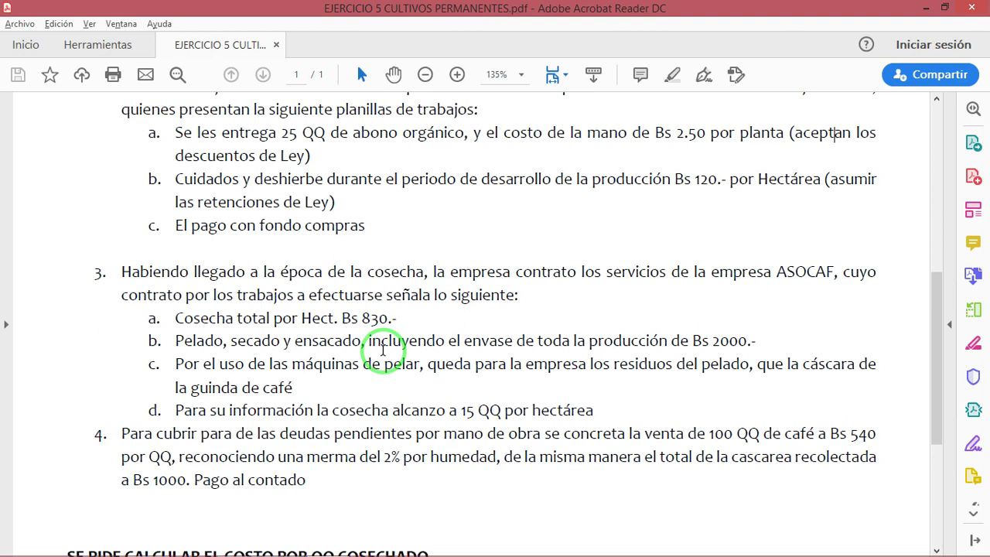
pyautogui.hotkey('alt', 'Tab')
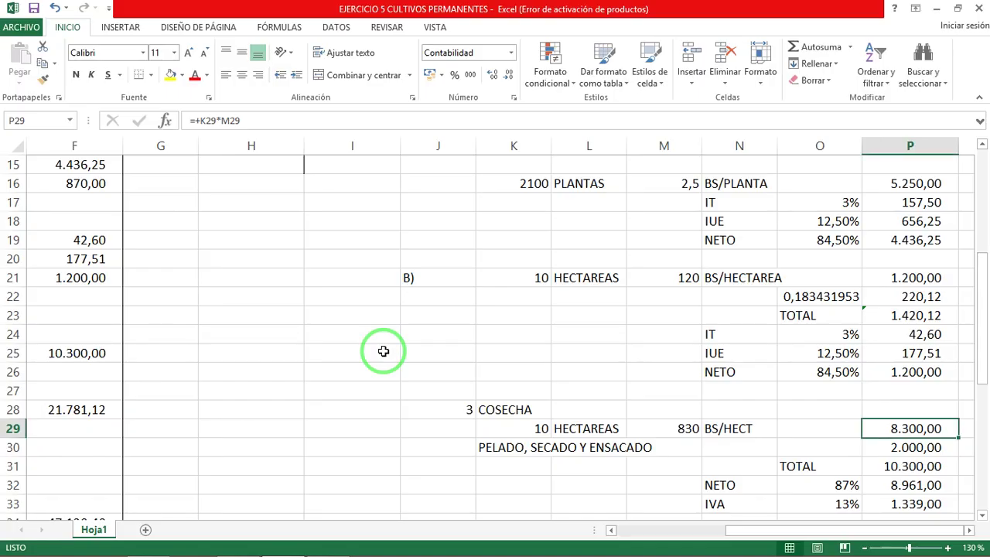
pyautogui.press('Down')
pyautogui.press('Left')
pyautogui.press('Left')
pyautogui.press('Left')
pyautogui.press('Left')
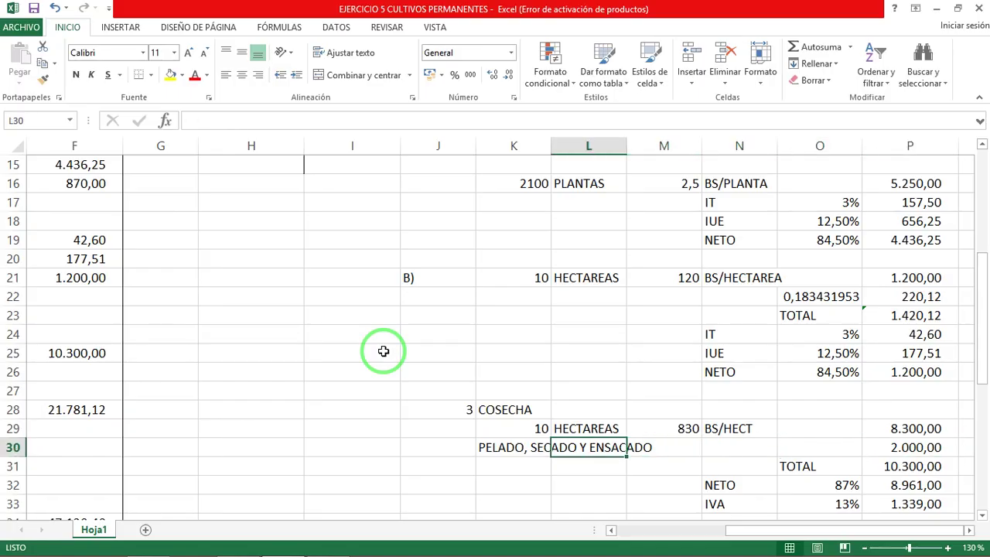
pyautogui.press('Right')
pyautogui.press('Right')
pyautogui.press('Right')
pyautogui.press('Right')
pyautogui.press('F2')
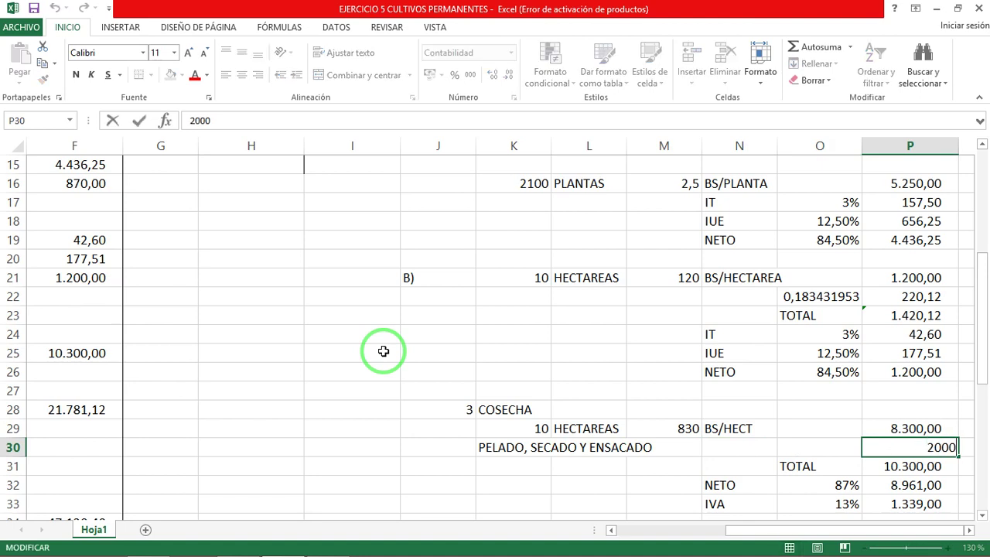
pyautogui.press('Return')
pyautogui.press('F2')
pyautogui.press('Escape')
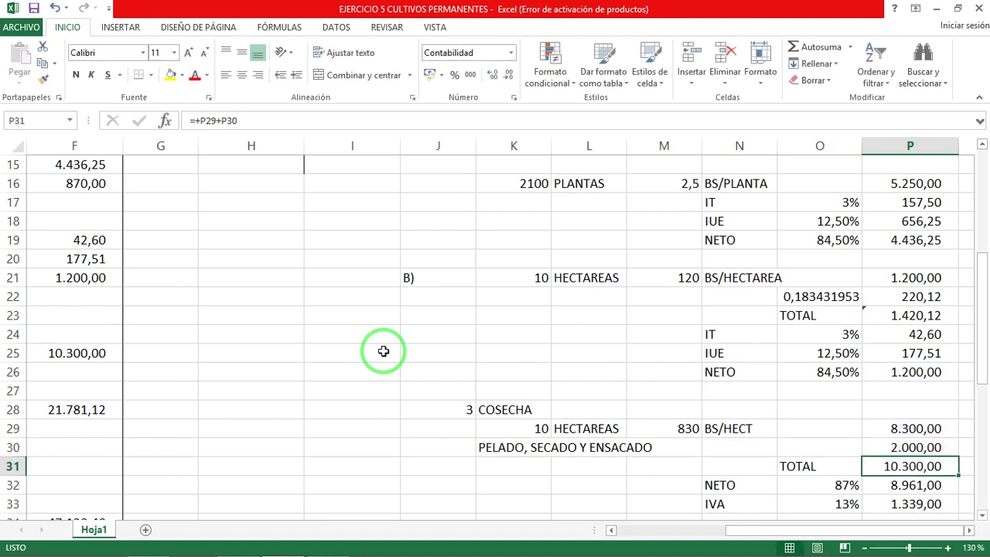
# Step: Recheck the harvest contract terms in the PDF statement against the processing cost in P30
pyautogui.hotkey('alt', 'Tab')
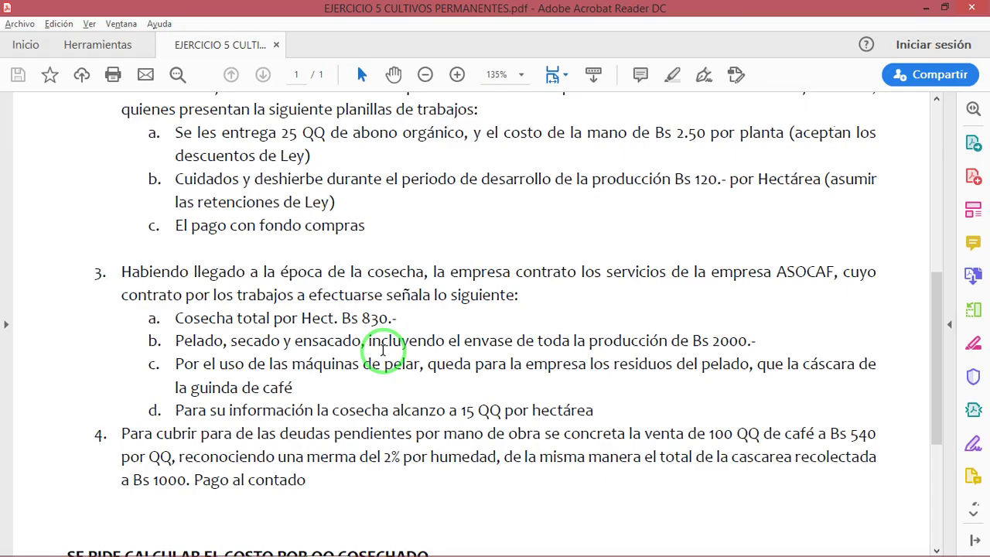
pyautogui.hotkey('alt', 'Tab')
pyautogui.hotkey('alt', 'Tab')
pyautogui.hotkey('alt', 'Tab')
pyautogui.press('Down')
pyautogui.press('Left')
pyautogui.press('Up')
pyautogui.press('Right')
pyautogui.press('F2')
pyautogui.press('Return')
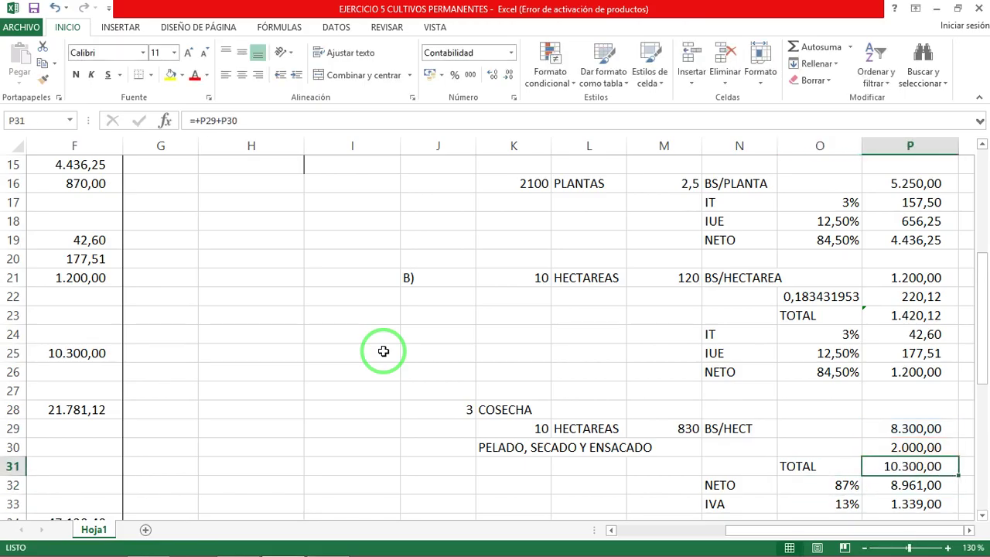
# Step: Review how the harvest TOTAL in P31 is split into the 87% NETO in P32 and the 13% IVA in P33
pyautogui.press('Down')
pyautogui.press('Down')
pyautogui.press('Up')
pyautogui.press('Up')
pyautogui.press('Up')
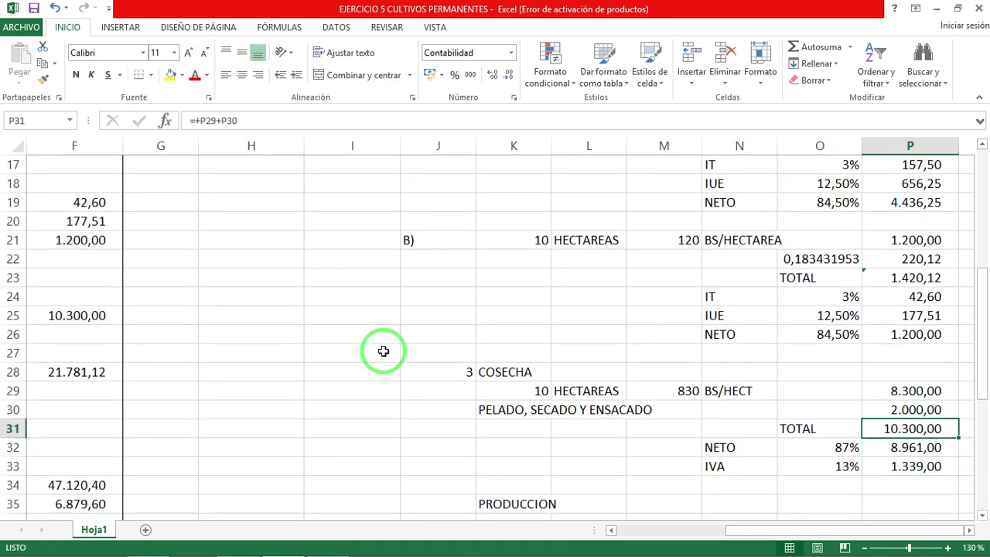
pyautogui.press('Down')
pyautogui.press('Down')
pyautogui.press('Up')
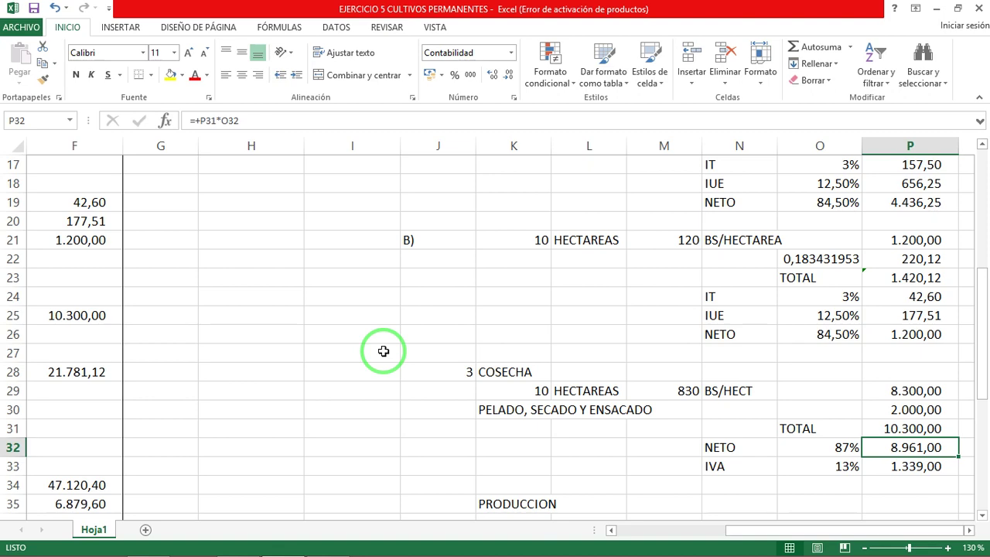
pyautogui.press('Down')
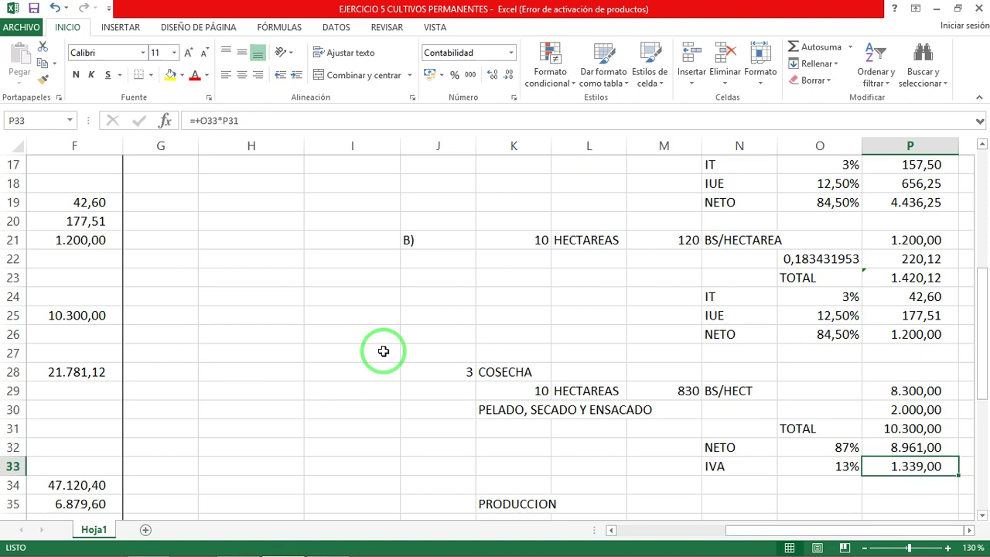
# Step: Locate journal entry 4 and examine its Cosechas Pendientes café debit in row 23
pyautogui.press('Left')
pyautogui.press('Home')
pyautogui.press('Up')
pyautogui.press('Up')
pyautogui.press('Up')
pyautogui.press('Up')
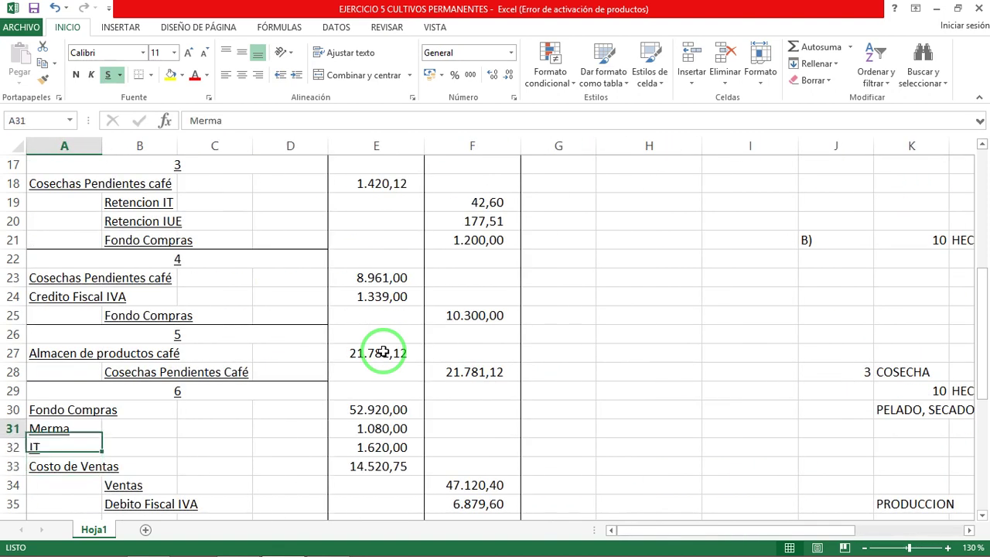
pyautogui.press('Up')
pyautogui.press('Up')
pyautogui.press('Up')
pyautogui.press('Up')
pyautogui.press('Up')
pyautogui.press('Up')
pyautogui.press('Right')
pyautogui.press('Right')
pyautogui.press('Right')
pyautogui.press('Right')
pyautogui.press('Right')
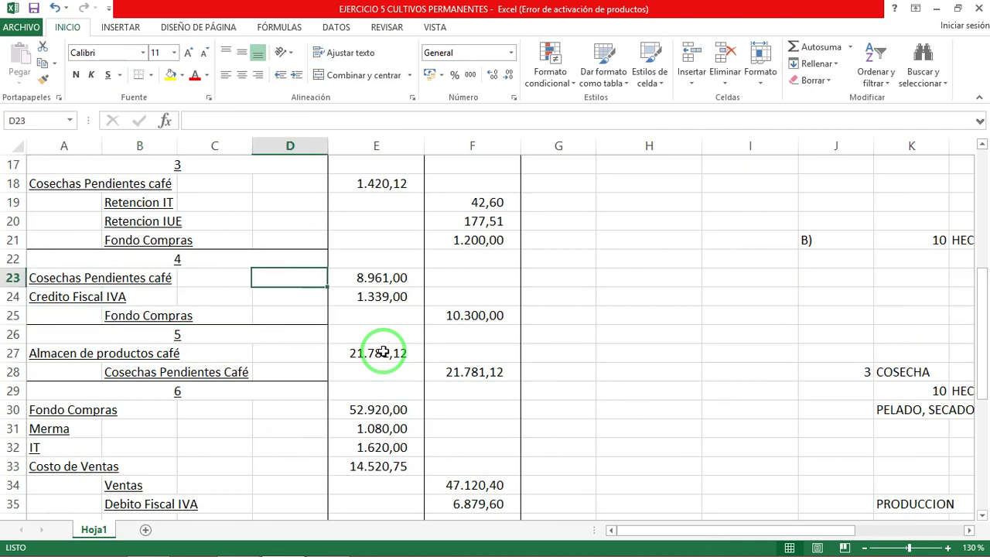
# Step: Compare entry 4's Cosechas Pendientes café debit in E23 with the harvest NETO in P32
pyautogui.press('Left')
pyautogui.press('Right')
pyautogui.press('Right')
pyautogui.press('Right')
pyautogui.press('Right')
pyautogui.press('Right')
pyautogui.press('Right')
pyautogui.press('Right')
pyautogui.press('Right')
pyautogui.press('Right')
pyautogui.press('Right')
pyautogui.press('Right')
pyautogui.press('Right')
pyautogui.press('Right')
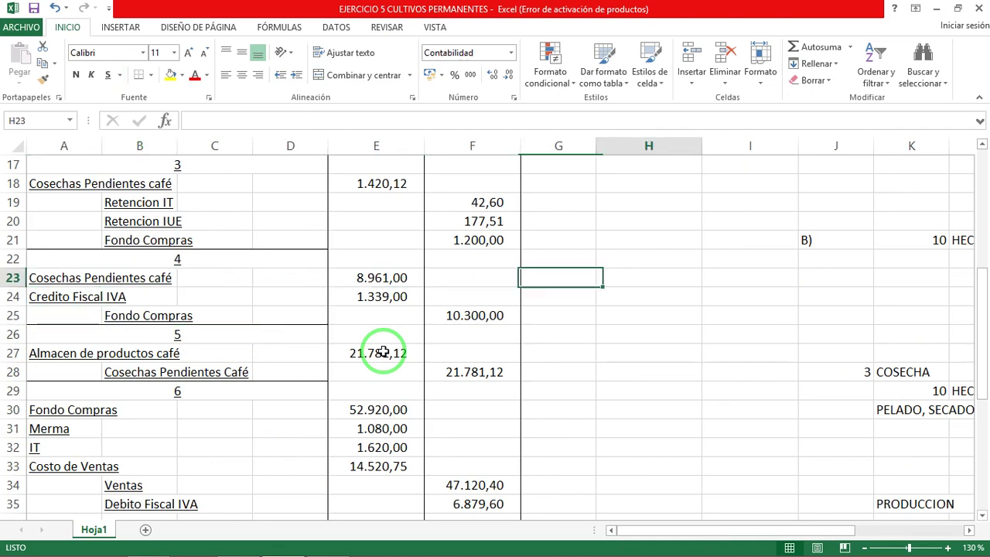
pyautogui.press('Left')
pyautogui.press('Left')
pyautogui.press('Left')
pyautogui.press('Left')
pyautogui.press('Left')
pyautogui.press('Left')
pyautogui.press('Left')
pyautogui.press('Left')
pyautogui.press('Left')
pyautogui.press('Left')
pyautogui.press('Left')
pyautogui.press('Left')
pyautogui.press('Left')
pyautogui.press('Left')
pyautogui.press('Left')
pyautogui.press('Left')
pyautogui.press('Left')
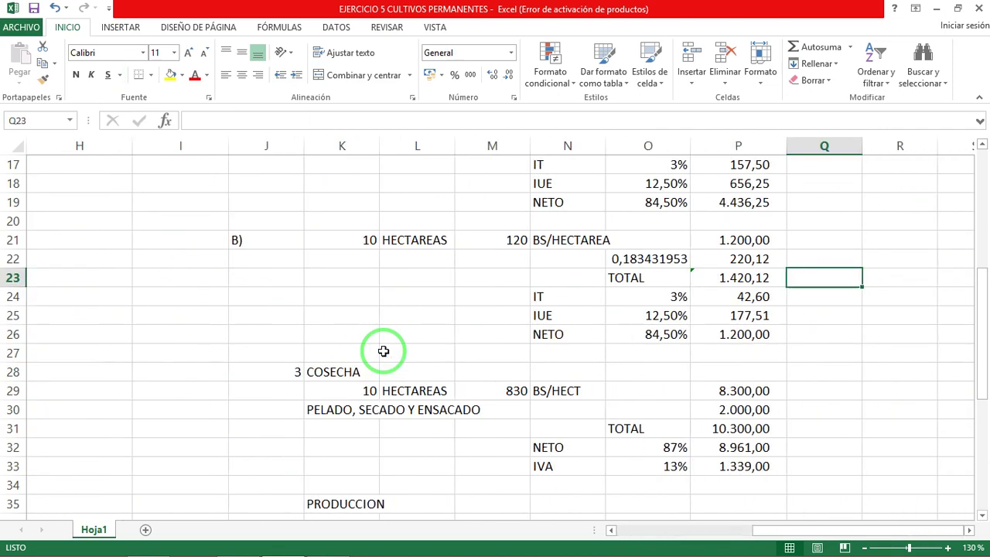
# Step: Inspect the formulas behind entry 4's Credito Fiscal IVA debit in E24 and Fondo Compras credit in F25
pyautogui.press('Right')
pyautogui.press('Down')
pyautogui.press('Right')
pyautogui.press('Right')
pyautogui.press('Right')
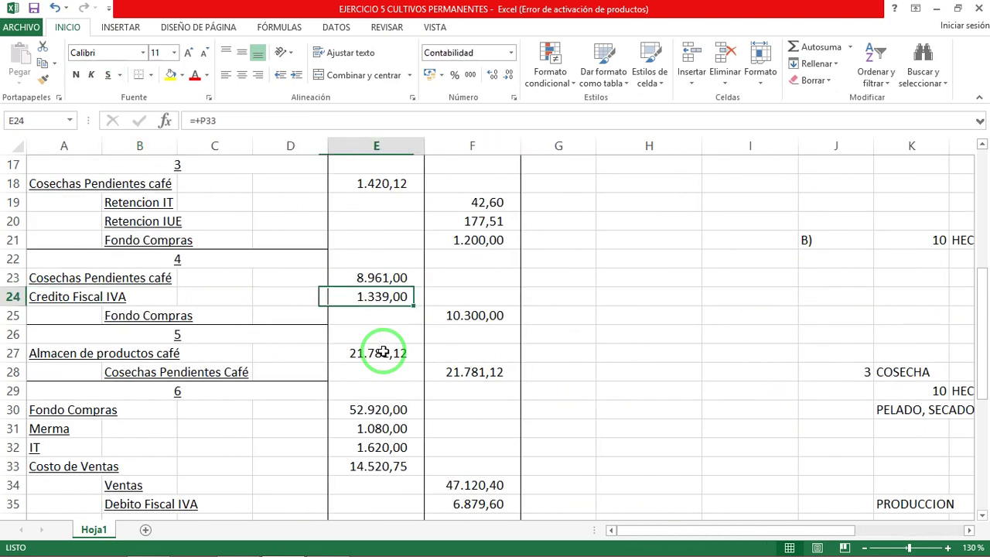
pyautogui.press('Down')
pyautogui.press('Right')
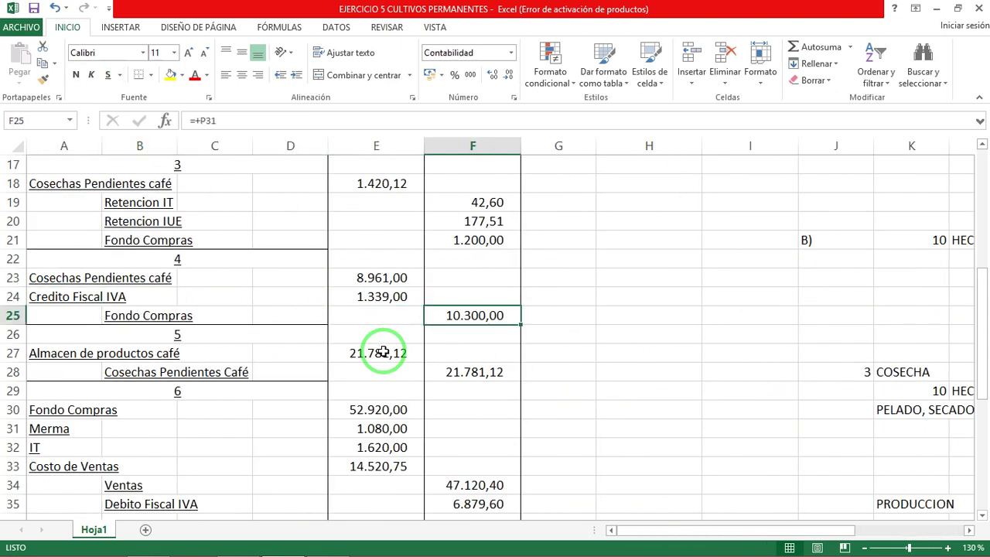
# Step: Recheck the COSECHA calculation's TOTAL, NETO and IVA against journal entry 4, ending on the debit in E23
pyautogui.press('Right')
pyautogui.press('Right')
pyautogui.press('Right')
pyautogui.press('Right')
pyautogui.press('Right')
pyautogui.press('Right')
pyautogui.press('Right')
pyautogui.press('Right')
pyautogui.press('Right')
pyautogui.press('Right')
pyautogui.press('Right')
pyautogui.press('Down')
pyautogui.press('Down')
pyautogui.press('Down')
pyautogui.press('Down')
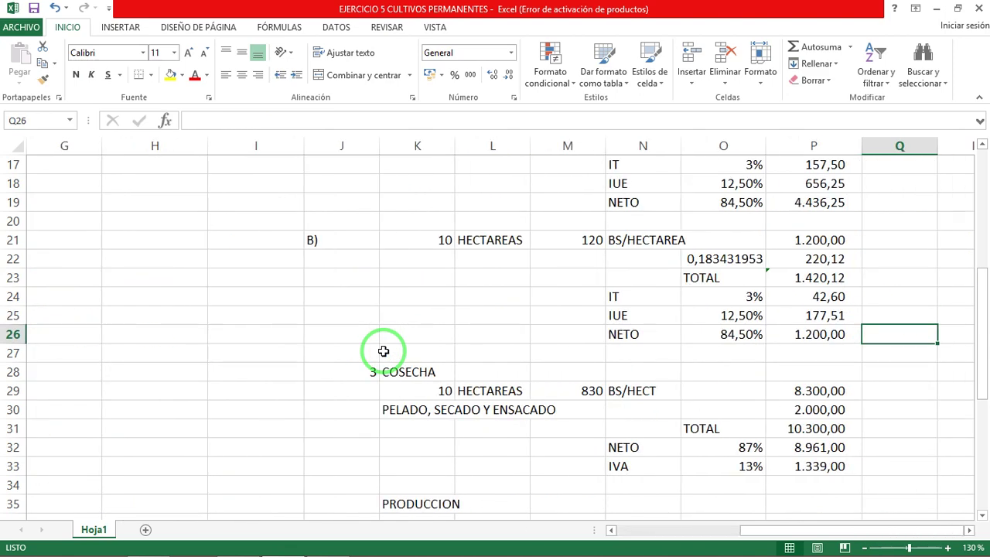
pyautogui.press('Down')
pyautogui.press('Down')
pyautogui.press('Left')
pyautogui.press('Down')
pyautogui.press('Down')
pyautogui.press('Left')
pyautogui.press('Left')
pyautogui.press('Left')
pyautogui.press('Up')
pyautogui.press('Left')
pyautogui.press('Left')
pyautogui.press('Left')
pyautogui.press('Left')
pyautogui.press('Left')
pyautogui.press('Left')
pyautogui.press('Left')
pyautogui.press('Left')
pyautogui.press('Left')
pyautogui.press('Left')
pyautogui.press('Left')
pyautogui.press('Left')
pyautogui.press('Up')
pyautogui.press('Up')
pyautogui.press('Up')
pyautogui.press('Up')
pyautogui.press('Up')
pyautogui.press('Up')
pyautogui.press('Right')
pyautogui.press('Right')
pyautogui.press('Up')
pyautogui.press('Up')
pyautogui.press('Up')
pyautogui.press('Up')
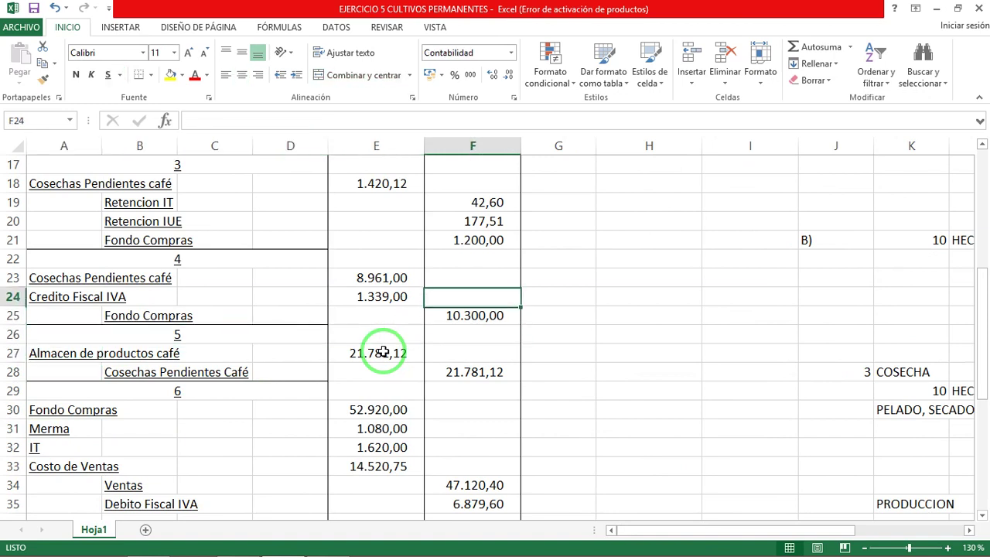
pyautogui.press('Left')
pyautogui.press('Down')
pyautogui.press('Right')
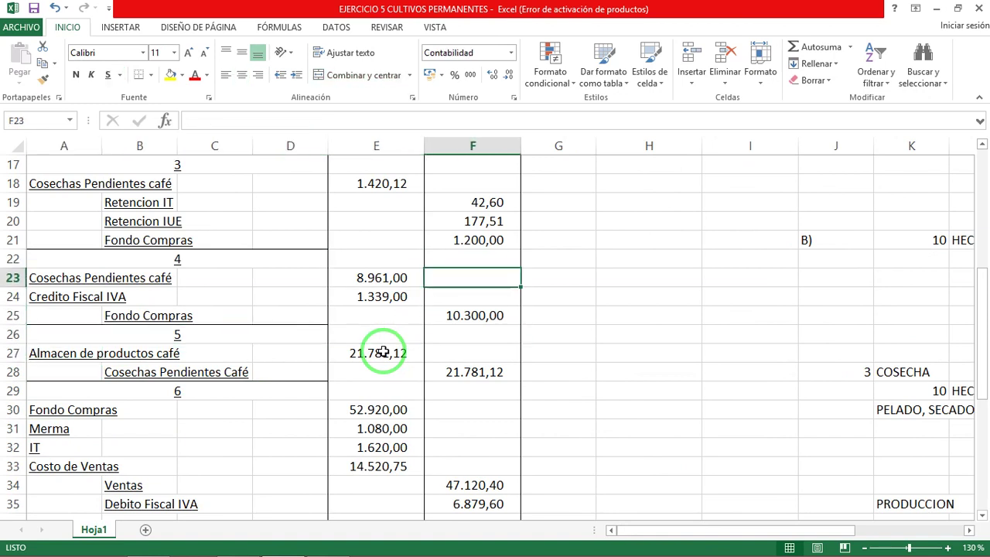
pyautogui.press('Left')
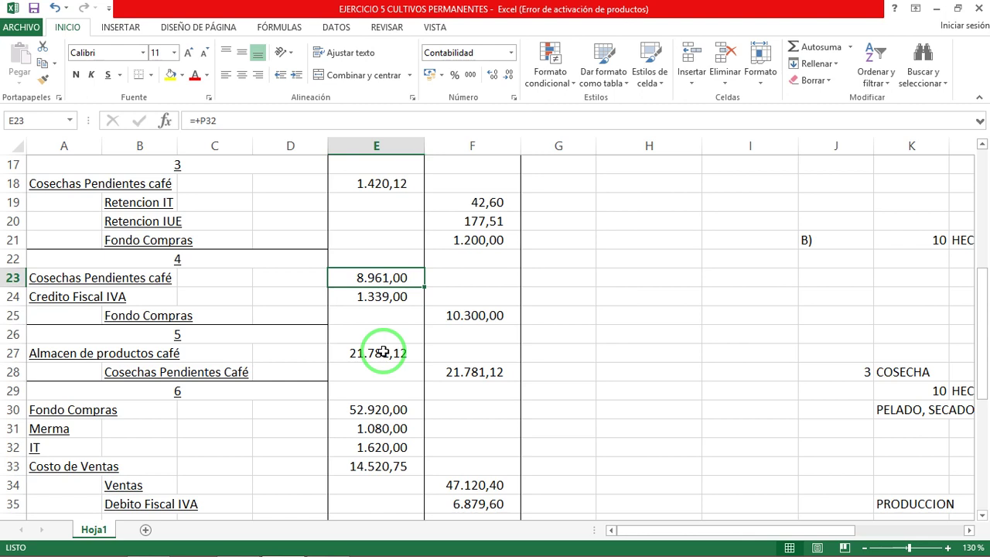
# Step: Review the postings of entries 2, 3 and 4 in the Cosechas Pendientes CAFÉ ledger, cells H6 to H8
pyautogui.scroll(5, 405, 353)
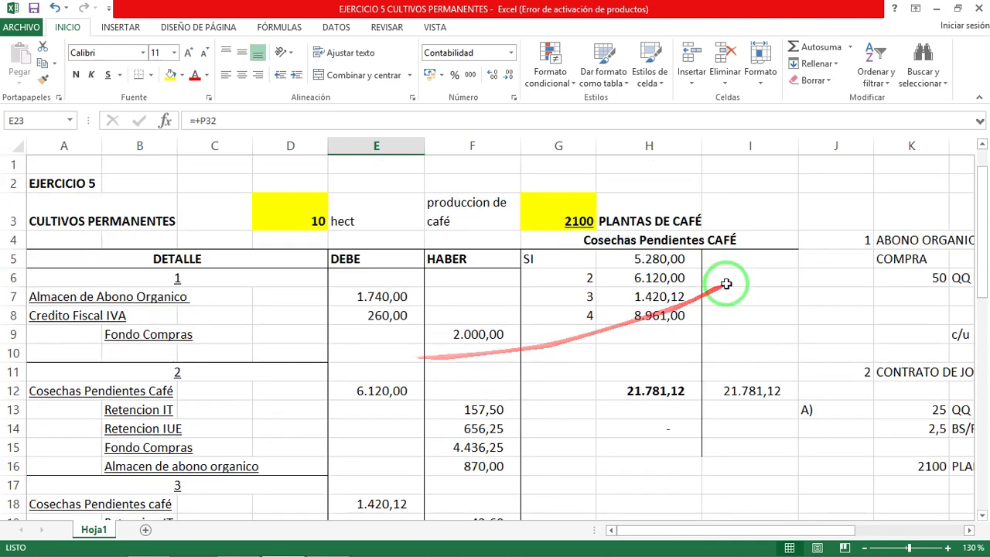
pyautogui.click(656, 272)
pyautogui.click(658, 298)
pyautogui.click(659, 318)
# Step: Return from the ledger to the journal and look over entries 5 and 6
pyautogui.press('Down')
pyautogui.press('Down')
pyautogui.press('Down')
pyautogui.press('Down')
pyautogui.press('Down')
pyautogui.press('Down')
pyautogui.press('Down')
pyautogui.press('Down')
pyautogui.press('Down')
pyautogui.press('Down')
pyautogui.press('Down')
pyautogui.press('Down')
pyautogui.press('Down')
pyautogui.press('Down')
pyautogui.press('Down')
pyautogui.press('Down')
pyautogui.press('Down')
pyautogui.press('Down')
pyautogui.press('Down')
pyautogui.press('Down')
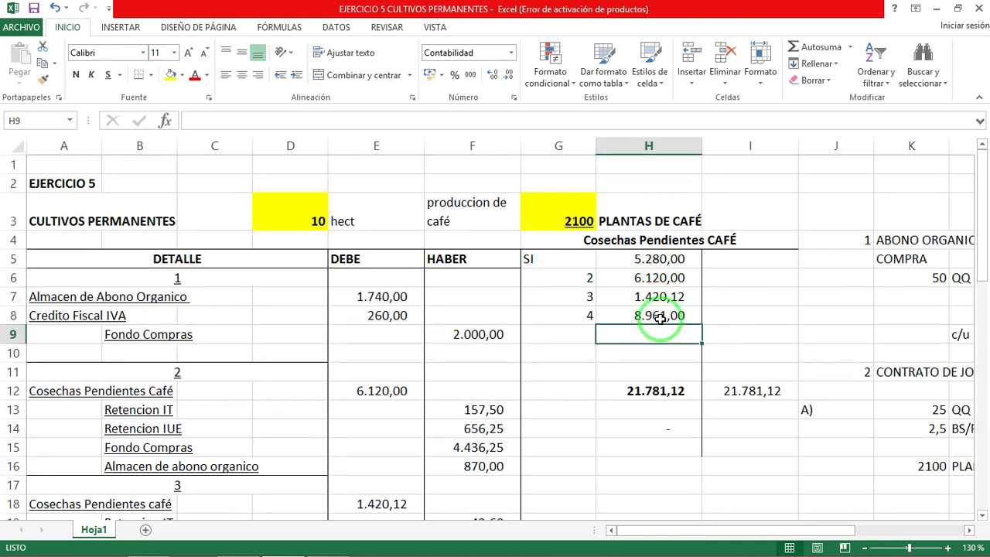
pyautogui.press('Left')
pyautogui.press('Left')
pyautogui.press('Left')
pyautogui.press('Left')
pyautogui.press('Up')
pyautogui.press('Up')
pyautogui.press('Up')
pyautogui.press('Up')
pyautogui.press('Up')
pyautogui.press('Up')
pyautogui.press('Up')
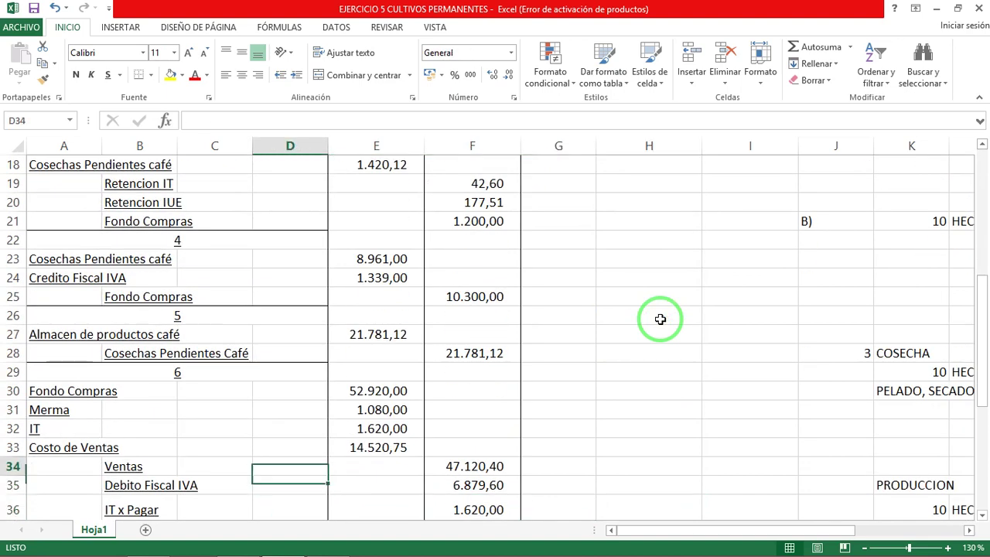
# Step: Look for the PRODUCCION calculation section, and switch to the PDF statement in Acrobat Reader to review items 3 and 4
pyautogui.press('Right')
pyautogui.press('Right')
pyautogui.press('Right')
pyautogui.press('Right')
pyautogui.press('Right')
pyautogui.press('Right')
pyautogui.press('Right')
pyautogui.press('Right')
pyautogui.press('Right')
pyautogui.press('Right')
pyautogui.press('Right')
pyautogui.press('Right')
pyautogui.press('Down')
pyautogui.press('Down')
pyautogui.press('Down')
pyautogui.press('Down')
pyautogui.hotkey('alt', 'Tab')
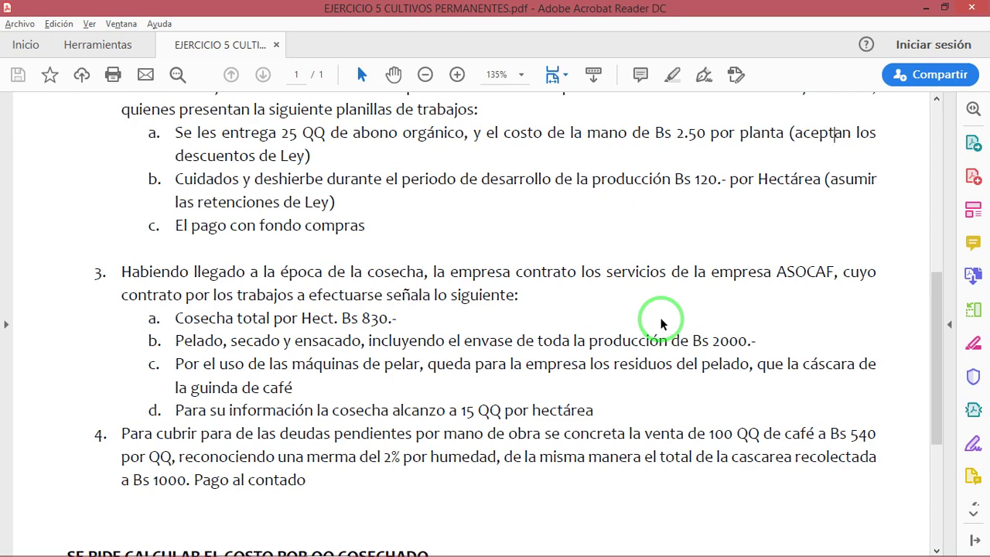
# Step: Switch back to Excel and review the PRODUCCION calculation in row 36: hectares, QQ per hectare and the total formula in O36
pyautogui.hotkey('alt', 'Tab')
pyautogui.scroll(-2, 661, 318)
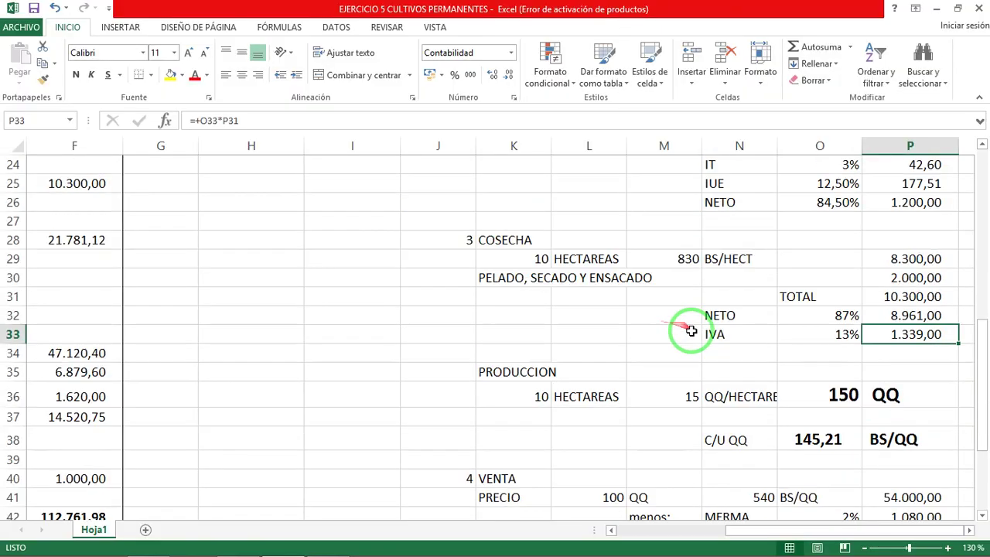
pyautogui.click(590, 396)
pyautogui.press('Left')
pyautogui.press('Right')
pyautogui.press('Right')
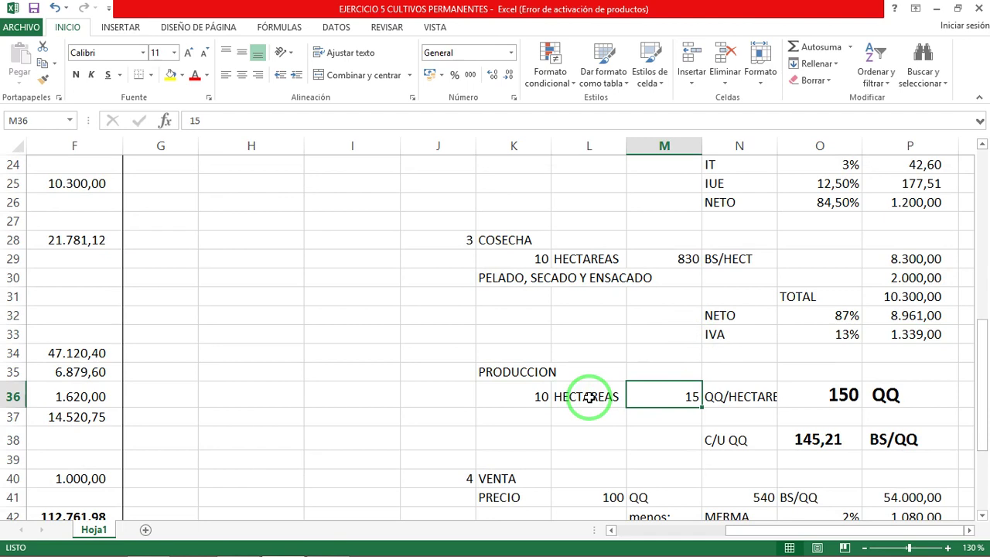
pyautogui.press('Right')
pyautogui.press('Right')
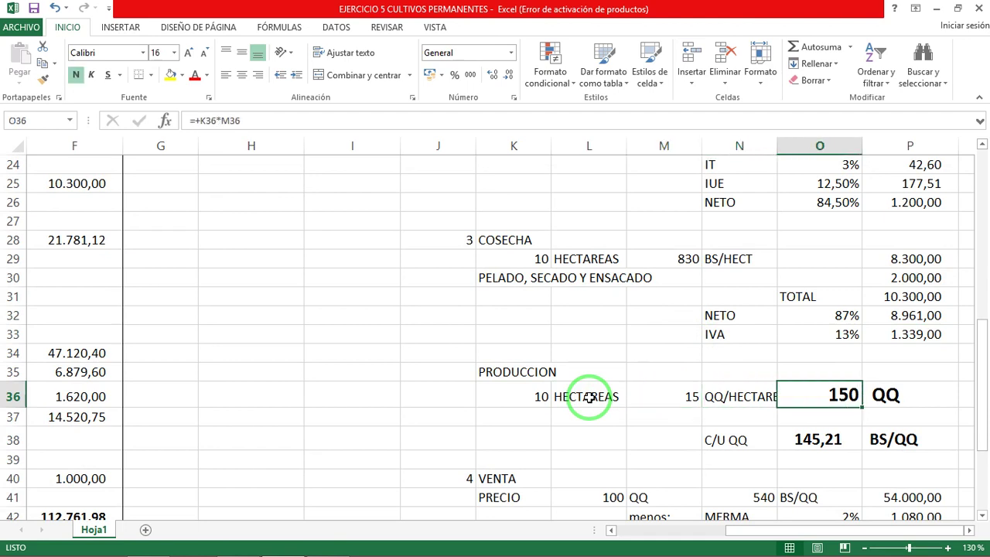
pyautogui.press('alt')
pyautogui.press('alt')
pyautogui.click(589, 397)
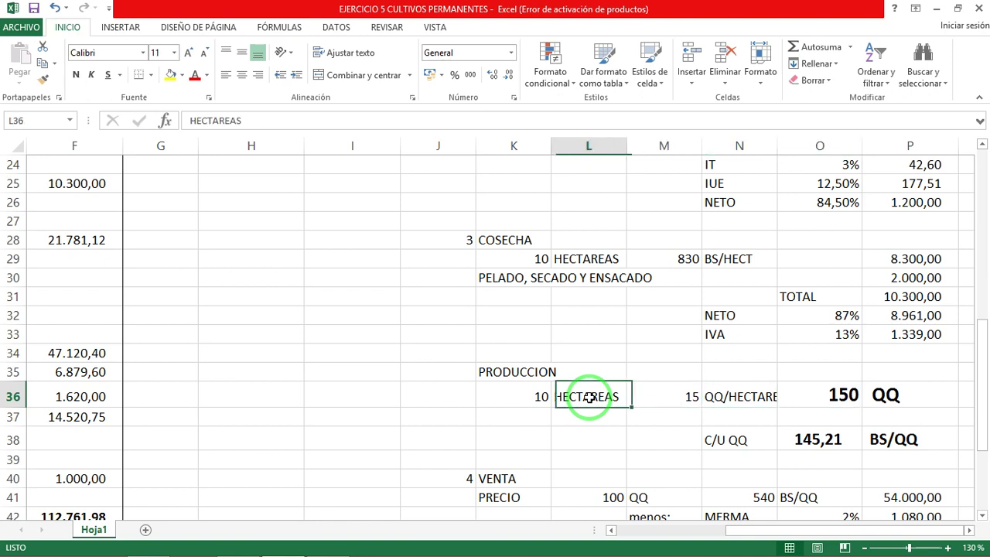
pyautogui.press('Left')
# Step: Starting from the ledger total in H12, review the Cosechas Pendientes Café debits of journal entries 2, 3 and 4 in column E
pyautogui.scroll(8, 303, 185)
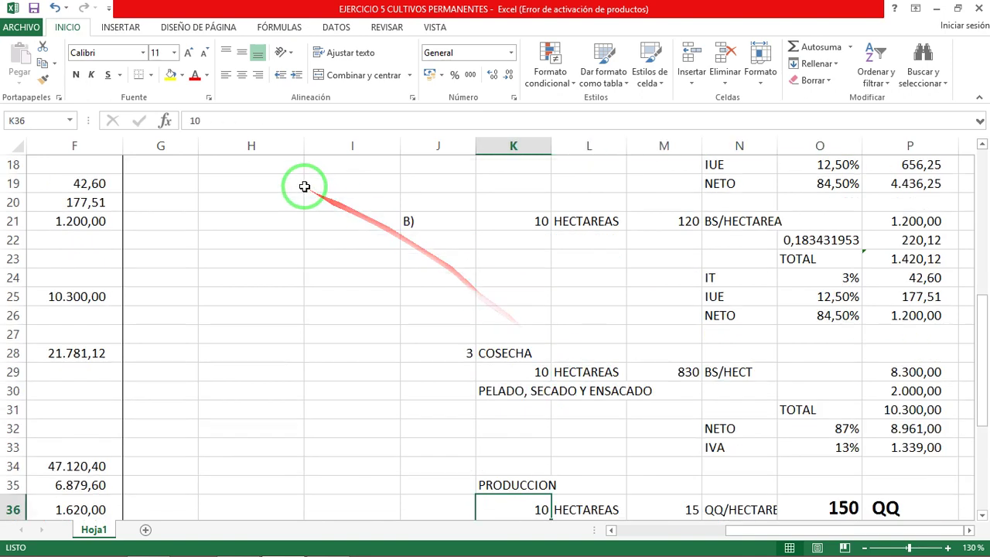
pyautogui.click(261, 390)
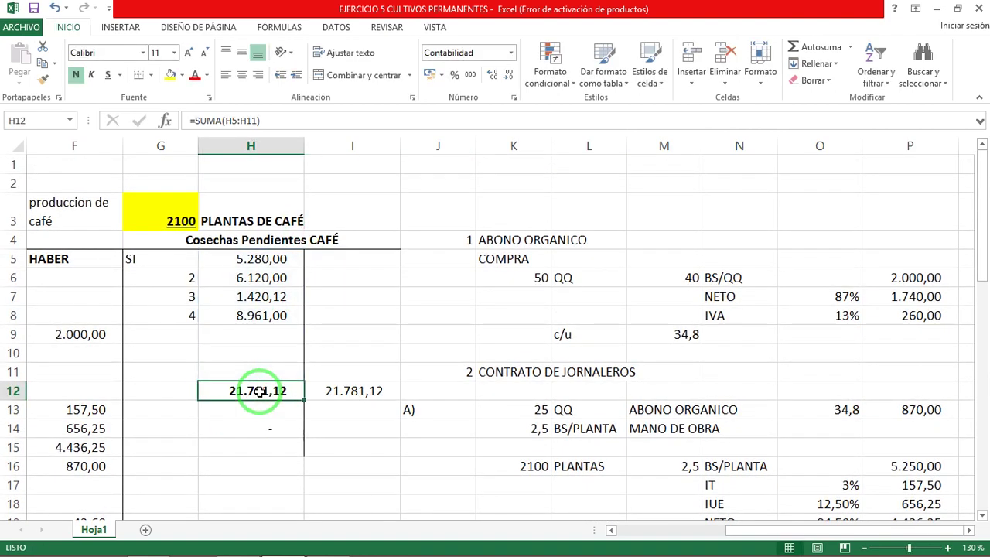
pyautogui.press('Left')
pyautogui.press('Left')
pyautogui.press('Left')
pyautogui.press('Left')
pyautogui.press('Left')
pyautogui.press('Left')
pyautogui.press('Left')
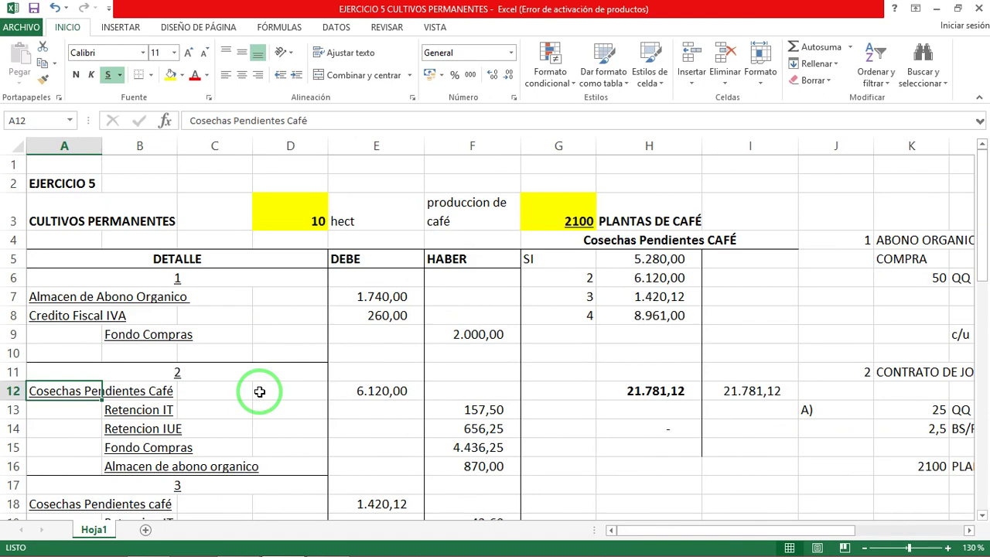
pyautogui.press('Right')
pyautogui.press('Right')
pyautogui.press('Right')
pyautogui.press('Right')
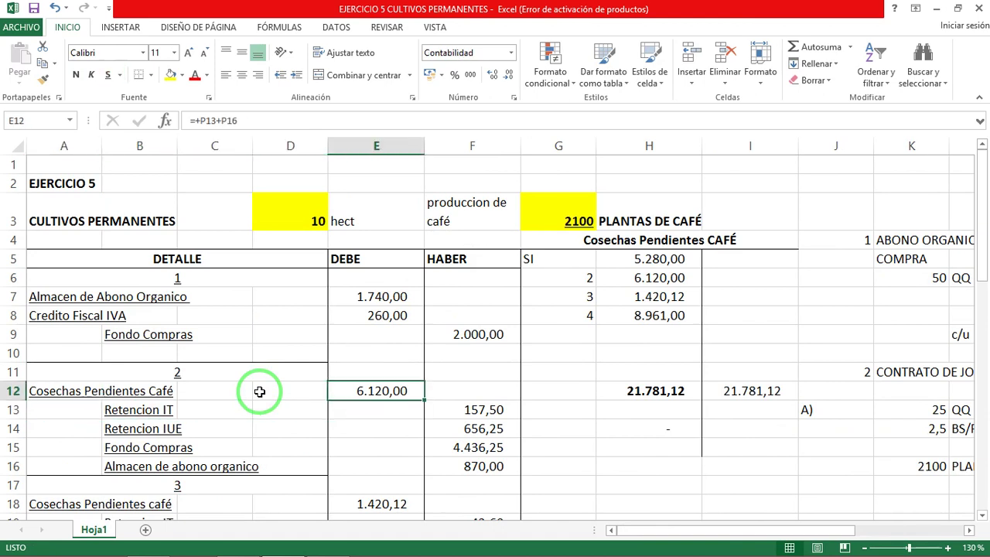
pyautogui.press('Down')
pyautogui.press('Down')
pyautogui.press('Down')
pyautogui.press('Down')
pyautogui.press('Down')
pyautogui.press('Down')
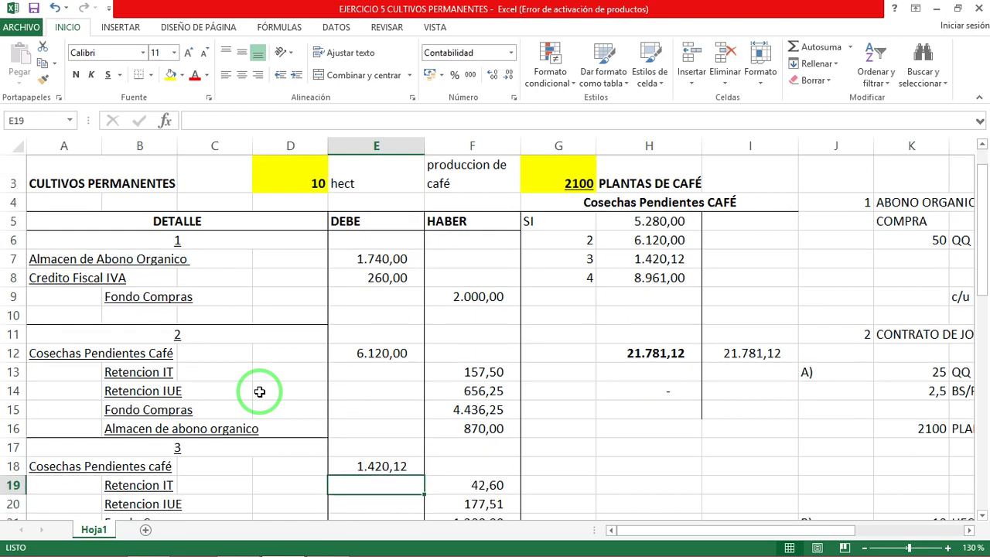
pyautogui.press('Down')
pyautogui.press('Down')
pyautogui.press('Down')
pyautogui.press('Down')
pyautogui.press('Down')
pyautogui.press('Down')
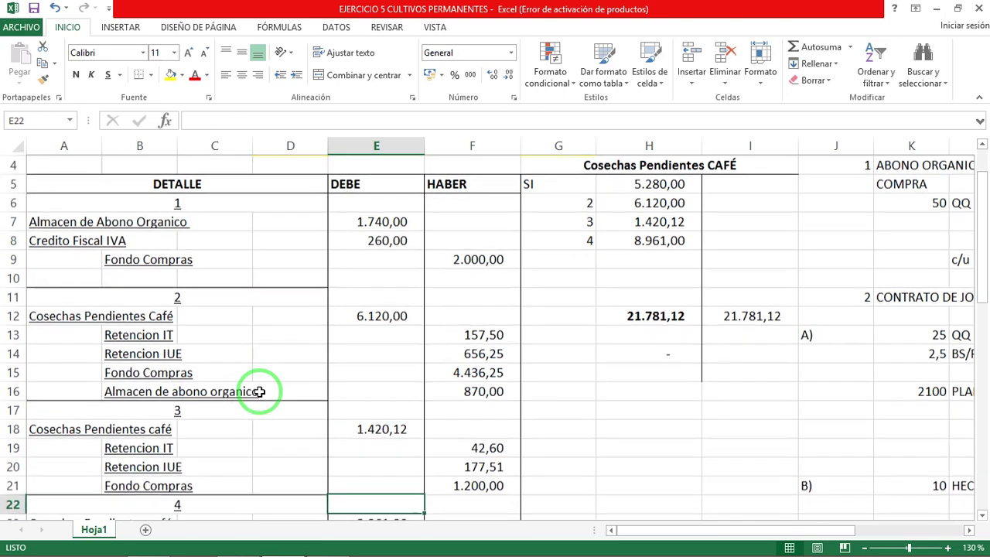
pyautogui.press('Down')
pyautogui.press('Down')
pyautogui.press('Up')
pyautogui.press('Up')
pyautogui.press('Up')
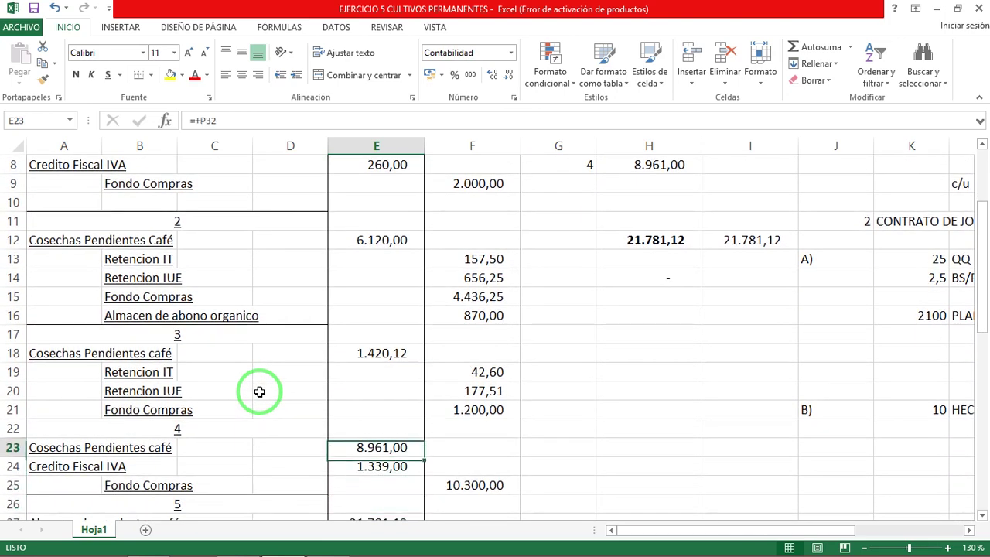
# Step: Return to the Cosechas Pendientes CAFÉ ledger and inspect the sum formula of its debit total in H12
pyautogui.press('Right')
pyautogui.press('Right')
pyautogui.press('Down')
pyautogui.press('Down')
pyautogui.press('Down')
pyautogui.press('Down')
pyautogui.press('Down')
pyautogui.press('Up')
pyautogui.press('Up')
pyautogui.press('Up')
pyautogui.press('Up')
pyautogui.press('Up')
pyautogui.press('Up')
pyautogui.press('Up')
pyautogui.press('Up')
pyautogui.press('Up')
pyautogui.press('Up')
pyautogui.press('Up')
pyautogui.press('Up')
pyautogui.press('Up')
pyautogui.press('Up')
pyautogui.press('Up')
pyautogui.press('Up')
pyautogui.press('Up')
pyautogui.press('Up')
pyautogui.press('Up')
pyautogui.press('Up')
pyautogui.press('Up')
pyautogui.press('Right')
pyautogui.press('Right')
pyautogui.press('Down')
pyautogui.press('Down')
pyautogui.press('Down')
pyautogui.press('Down')
pyautogui.press('Down')
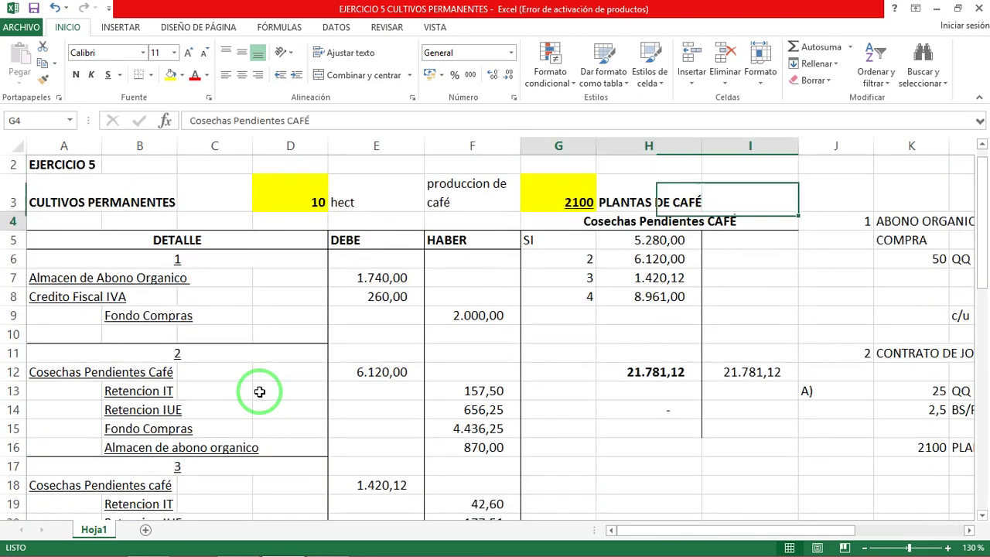
pyautogui.press('Down')
pyautogui.press('Down')
pyautogui.press('Left')
pyautogui.press('Down')
pyautogui.press('Down')
pyautogui.press('Down')
pyautogui.press('F2')
pyautogui.press('Escape')
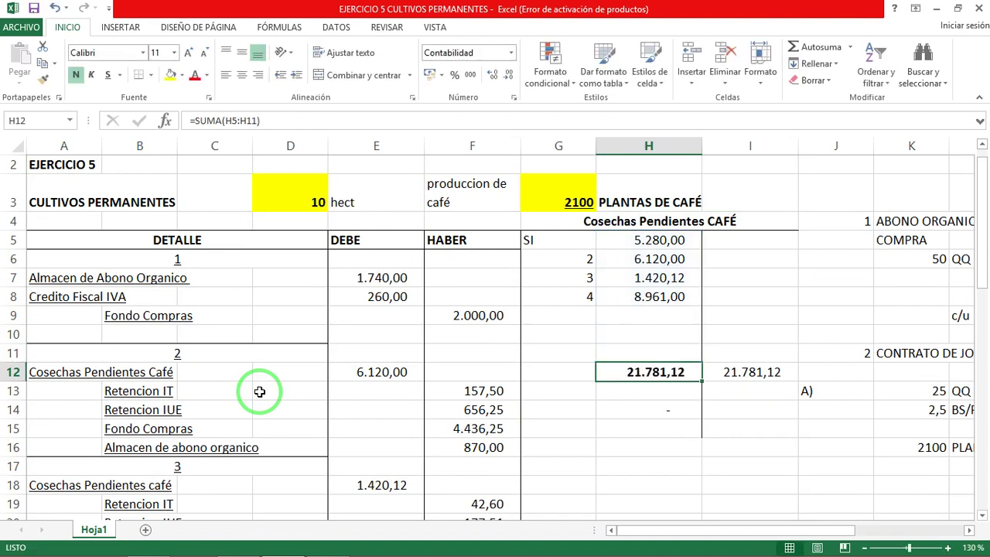
# Step: Label the ledger's debit total by entering "costo de prod" in G12
pyautogui.press('Left')
pyautogui.write('costo ')
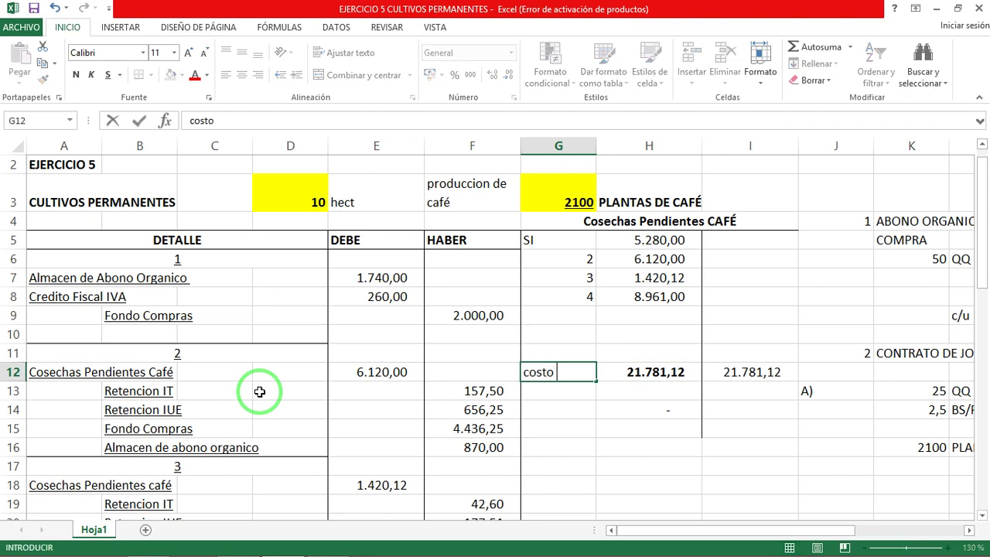
pyautogui.write('de prod')
pyautogui.press('Return')
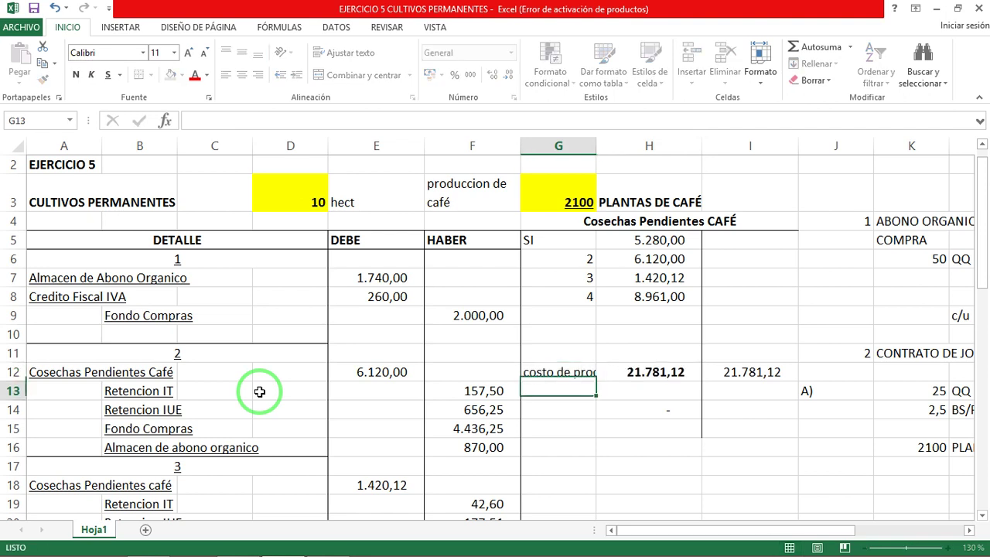
pyautogui.press('Up')
pyautogui.press('Right')
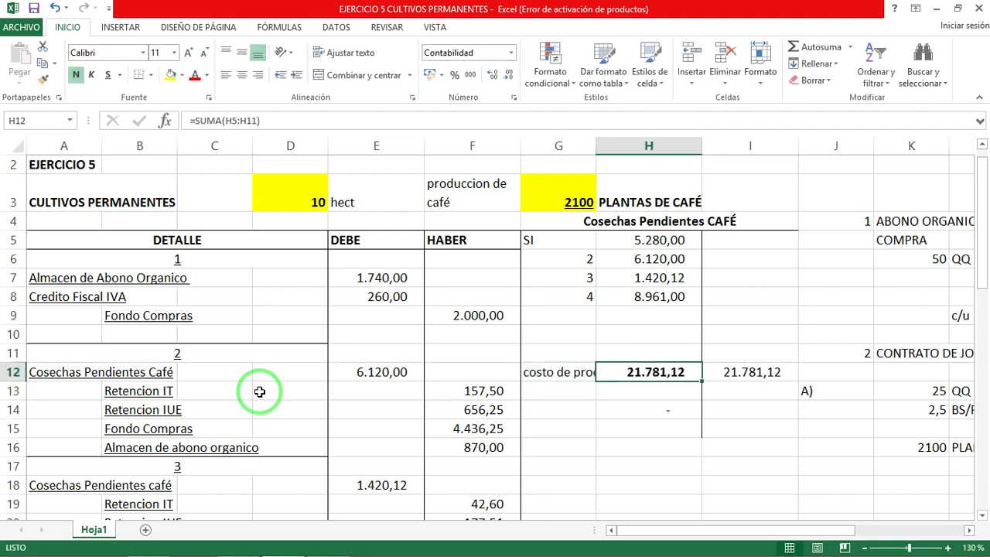
# Step: Go to the PRODUCCION calculation and open the C/U QQ unit cost formula in O38 for inspection
pyautogui.press('Right')
pyautogui.press('Right')
pyautogui.press('Down')
pyautogui.press('Down')
pyautogui.press('Down')
pyautogui.press('Down')
pyautogui.press('Down')
pyautogui.press('Down')
pyautogui.press('Down')
pyautogui.press('Down')
pyautogui.press('Down')
pyautogui.press('Down')
pyautogui.press('Down')
pyautogui.press('Down')
pyautogui.press('Down')
pyautogui.press('Down')
pyautogui.press('Down')
pyautogui.press('Down')
pyautogui.press('Down')
pyautogui.press('Down')
pyautogui.press('Down')
pyautogui.press('Down')
pyautogui.press('Down')
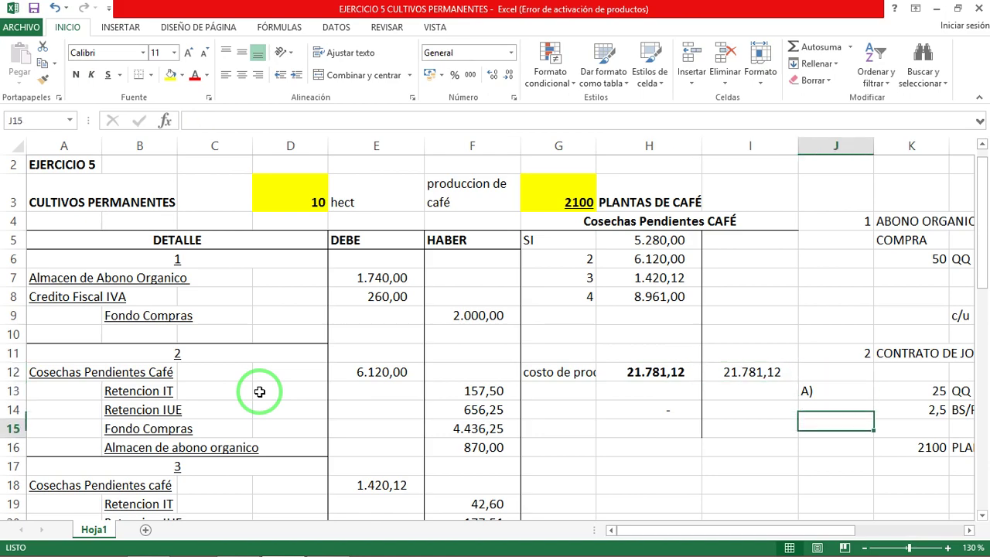
pyautogui.press('Down')
pyautogui.press('Right')
pyautogui.press('Right')
pyautogui.press('Right')
pyautogui.press('Down')
pyautogui.press('Down')
pyautogui.press('Down')
pyautogui.press('Down')
pyautogui.press('Down')
pyautogui.press('Right')
pyautogui.press('Down')
pyautogui.press('Right')
pyautogui.press('Down')
pyautogui.press('Down')
pyautogui.press('Up')
pyautogui.press('Up')
pyautogui.press('Up')
pyautogui.press('Up')
pyautogui.press('F2')
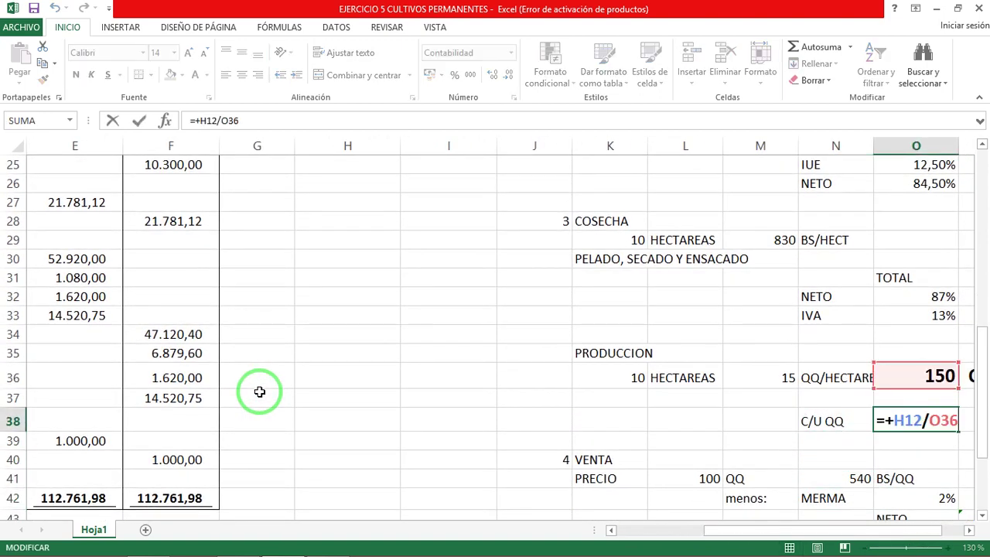
# Step: Trace the unit cost formula's references to the ledger total in H12 and the produced quintals in O36, leaving the formula as it is
pyautogui.press('Escape')
pyautogui.press('F2')
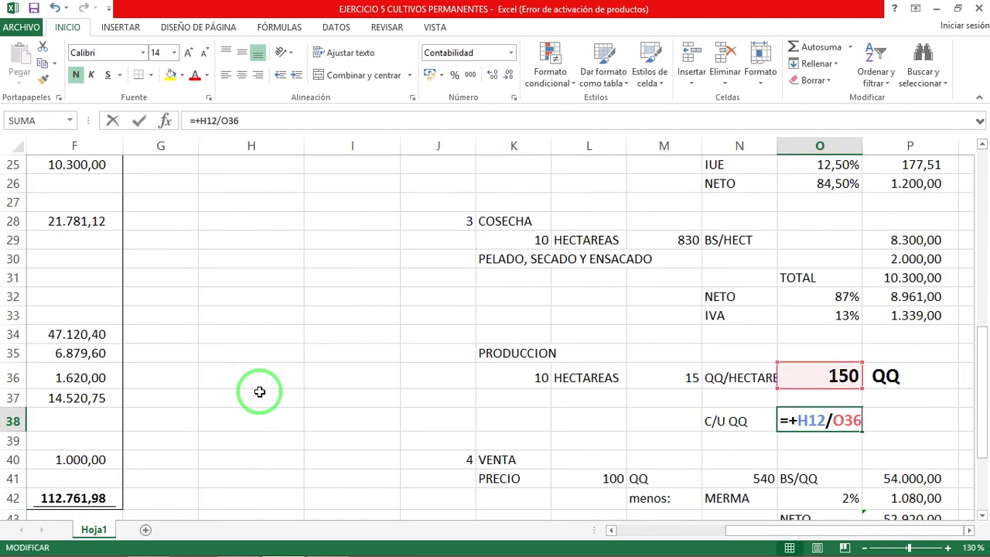
pyautogui.scroll(8, 340, 348)
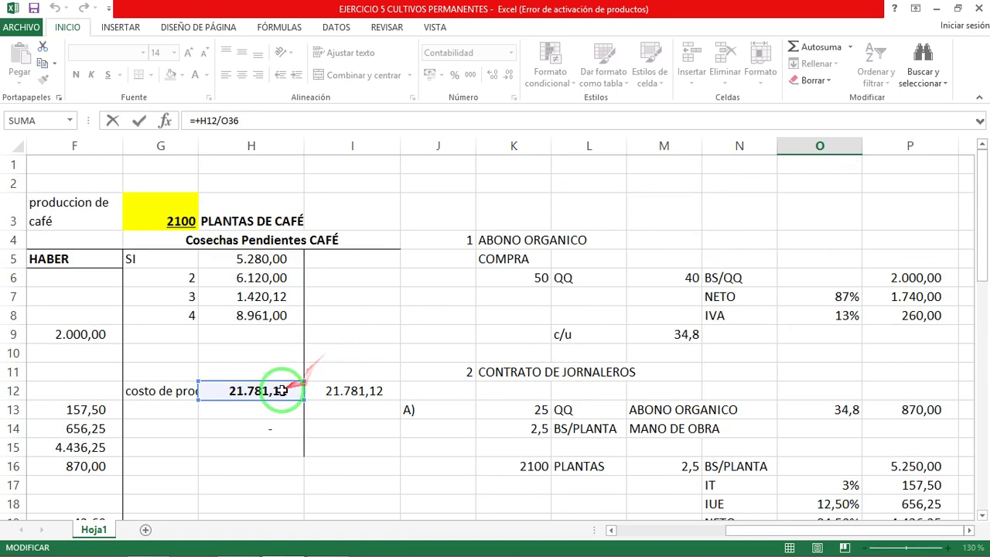
pyautogui.scroll(-9, 310, 379)
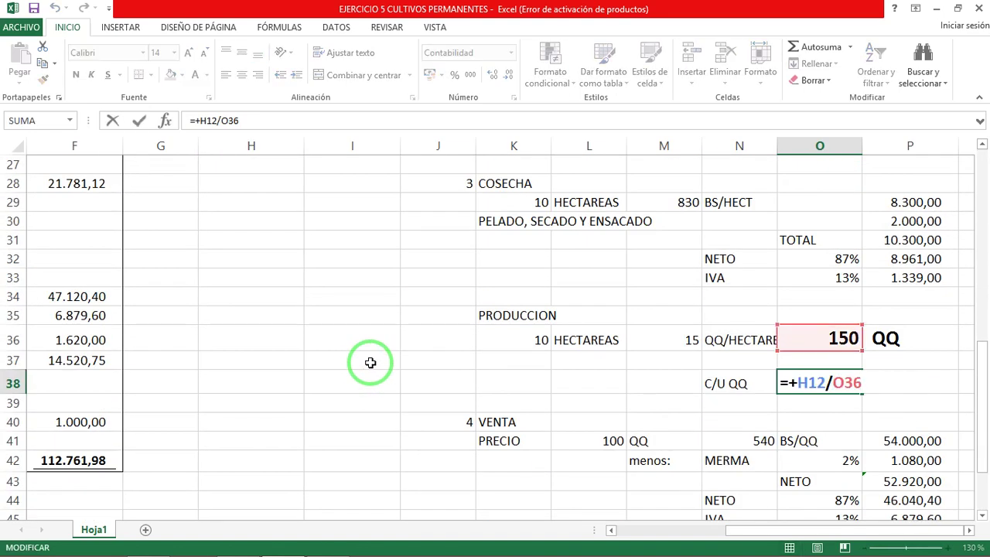
pyautogui.press('Escape')
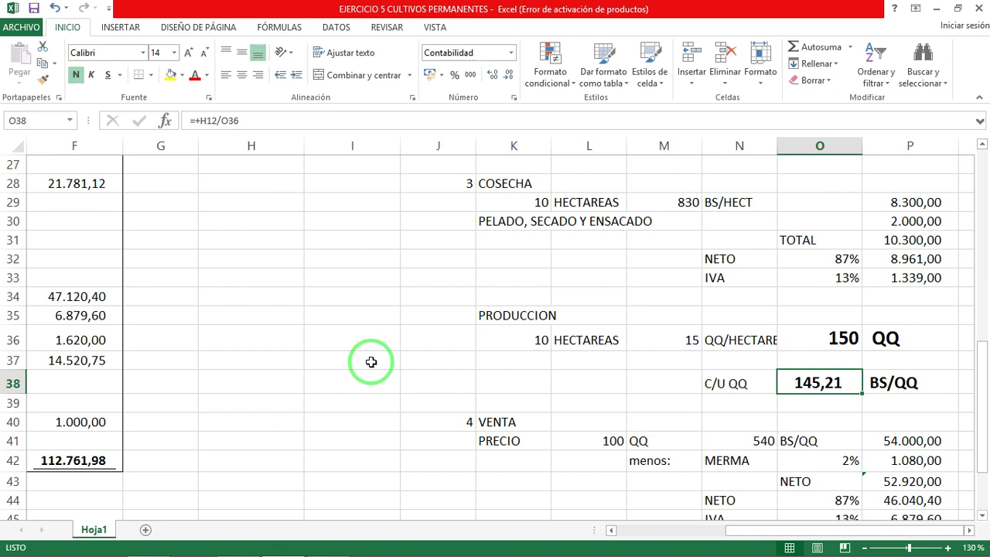
# Step: Go from the production calculation to journal entry 5 and locate the Almacen de productos café account in A27
pyautogui.press('Left')
pyautogui.press('Left')
pyautogui.press('Left')
pyautogui.press('Left')
pyautogui.press('Left')
pyautogui.press('Left')
pyautogui.press('Left')
pyautogui.press('Left')
pyautogui.press('Left')
pyautogui.press('Left')
pyautogui.press('Left')
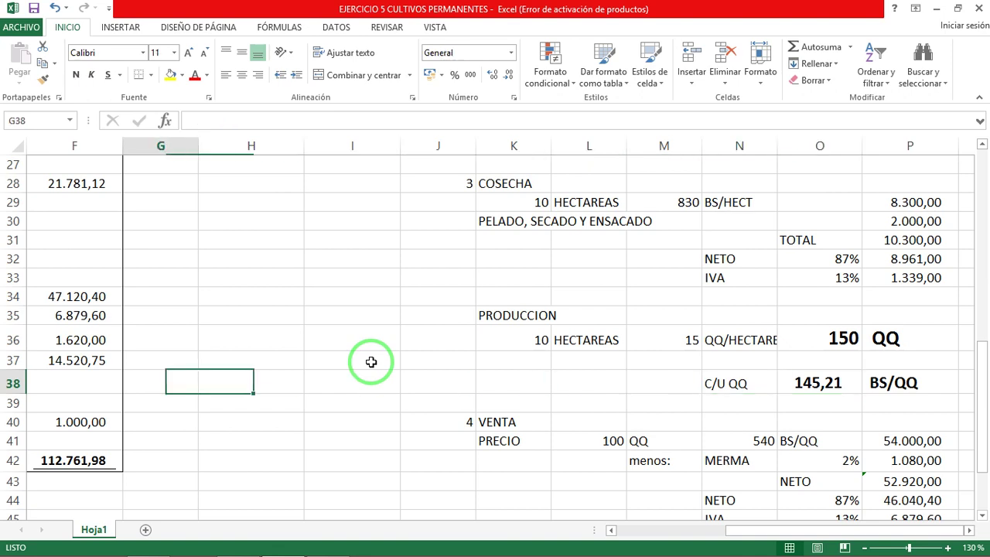
pyautogui.press('Up')
pyautogui.press('Up')
pyautogui.press('Up')
pyautogui.press('Up')
pyautogui.press('Up')
pyautogui.press('Up')
pyautogui.press('Up')
pyautogui.press('Up')
pyautogui.press('Up')
pyautogui.press('Up')
pyautogui.press('Up')
pyautogui.press('Up')
pyautogui.press('Up')
pyautogui.press('Up')
pyautogui.press('Up')
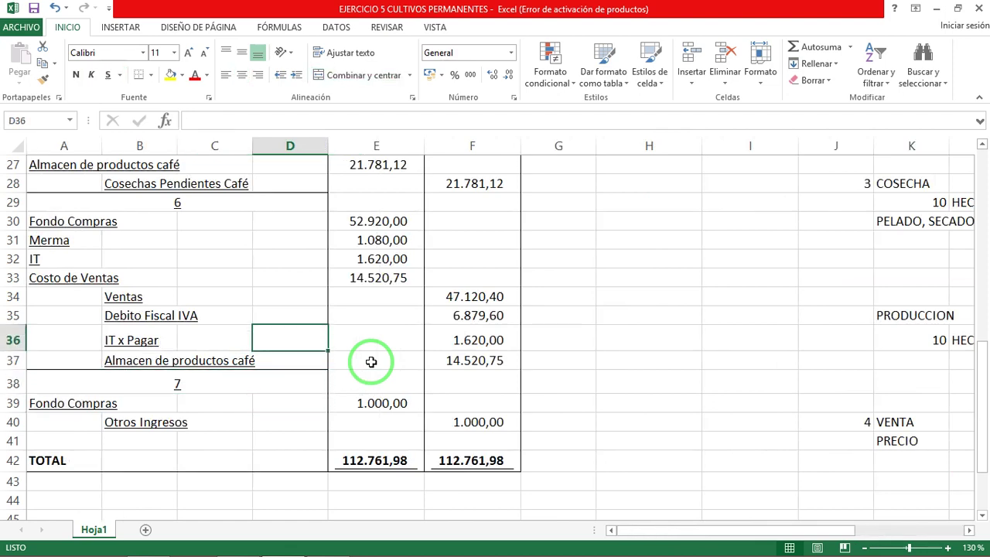
pyautogui.press('Down')
pyautogui.press('Down')
pyautogui.press('Down')
pyautogui.press('Down')
pyautogui.press('Down')
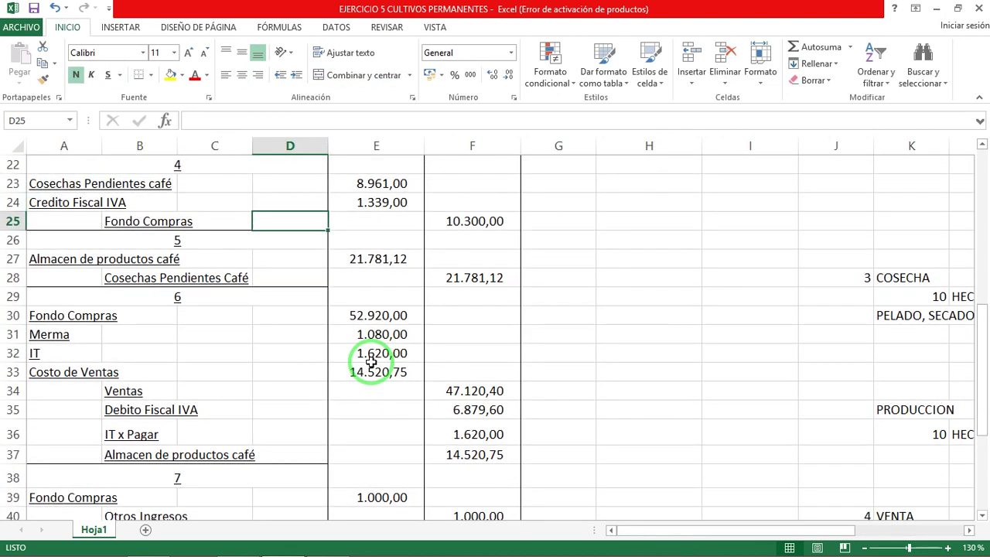
pyautogui.press('Left')
pyautogui.press('Left')
pyautogui.press('Up')
pyautogui.press('Left')
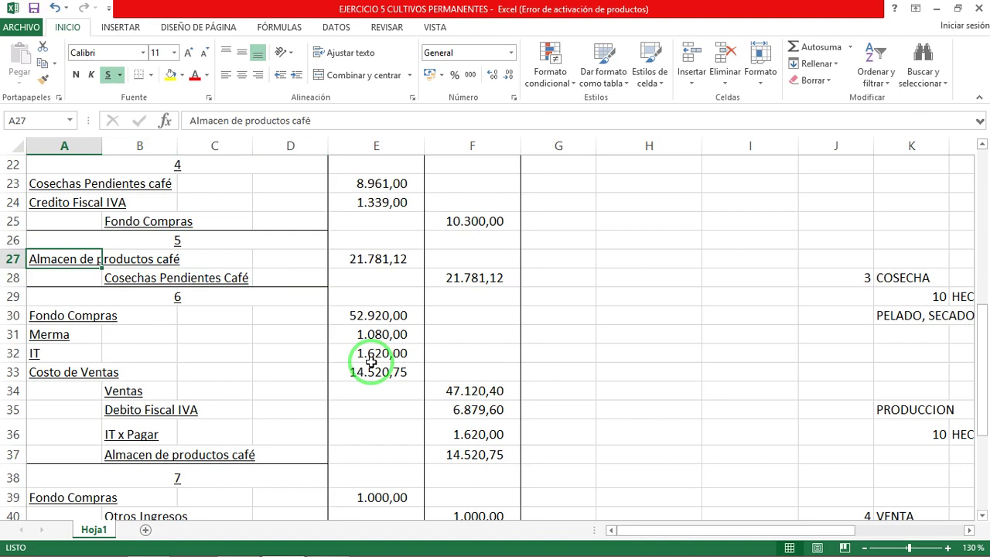
# Step: Examine entry 5's debit amount formula in E27 and its credit account, Cosechas Pendientes Café
pyautogui.press('Right')
pyautogui.press('Right')
pyautogui.press('Right')
pyautogui.press('Right')
pyautogui.press('Right')
pyautogui.press('Left')
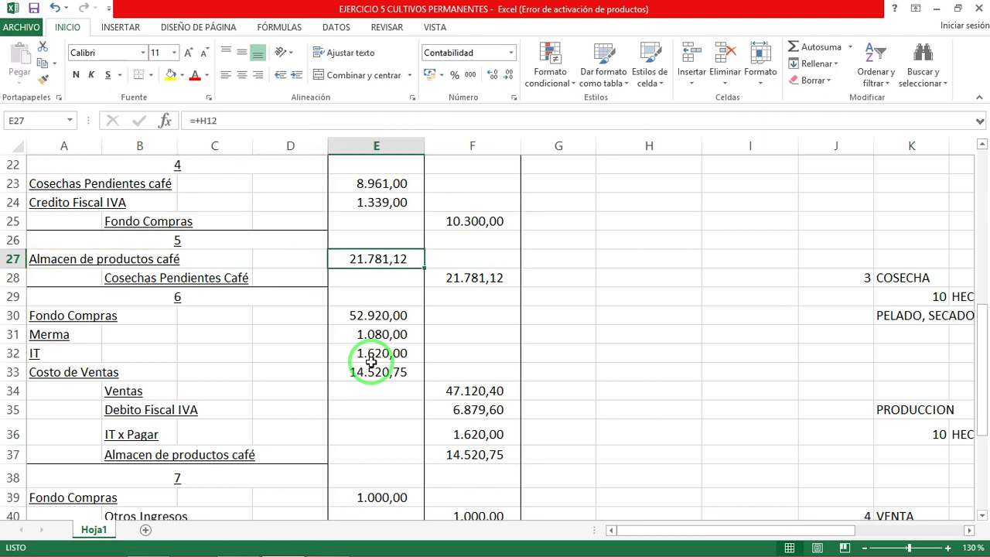
pyautogui.press('Down')
pyautogui.press('Left')
pyautogui.press('Left')
pyautogui.press('Left')
pyautogui.press('Right')
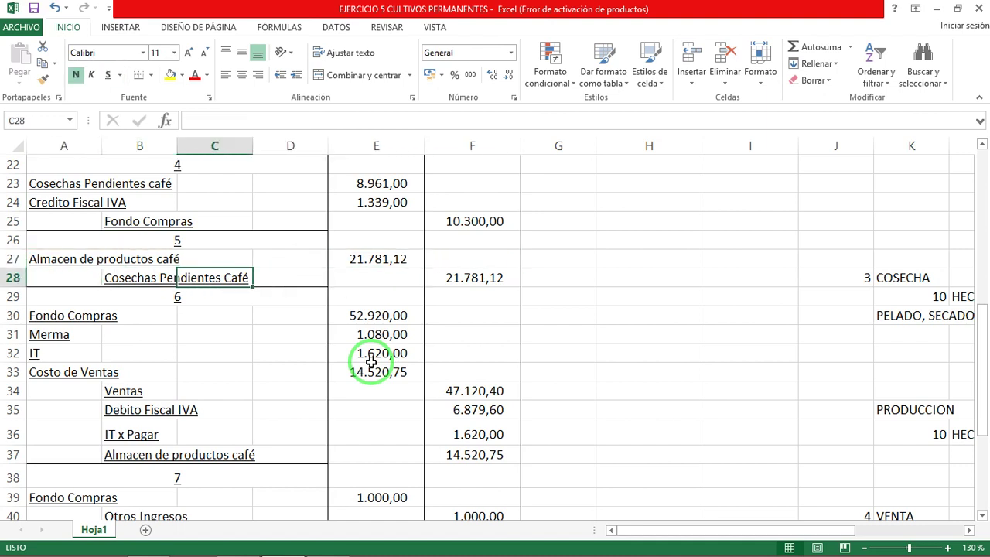
pyautogui.press('Right')
pyautogui.press('Right')
pyautogui.press('Up')
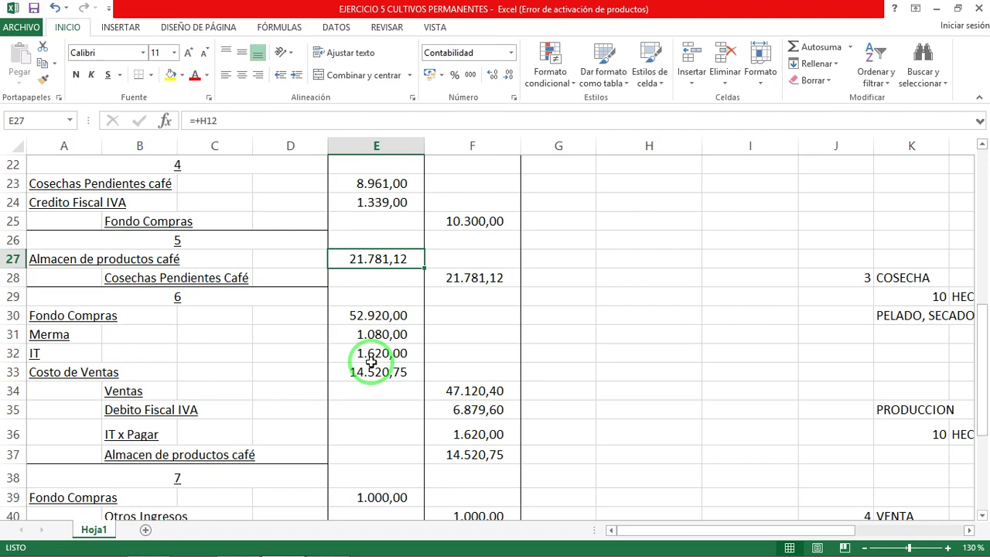
# Step: Return to the Cosechas Pendientes CAFÉ ledger and inspect the closing balance formula in H14
pyautogui.press('Right')
pyautogui.press('Right')
pyautogui.press('Right')
pyautogui.press('Right')
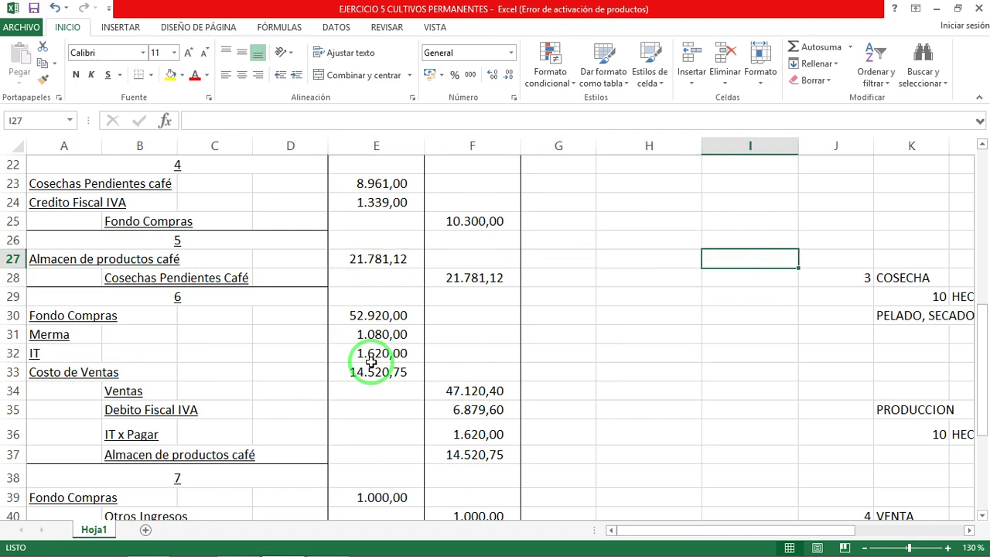
pyautogui.press('Up')
pyautogui.press('Up')
pyautogui.press('Up')
pyautogui.press('Up')
pyautogui.press('Up')
pyautogui.press('Up')
pyautogui.press('Up')
pyautogui.press('Up')
pyautogui.press('Up')
pyautogui.press('Up')
pyautogui.press('Up')
pyautogui.press('Up')
pyautogui.press('Up')
pyautogui.press('Up')
pyautogui.press('Up')
pyautogui.press('Up')
pyautogui.press('Up')
pyautogui.press('Up')
pyautogui.press('Up')
pyautogui.press('Up')
pyautogui.press('Down')
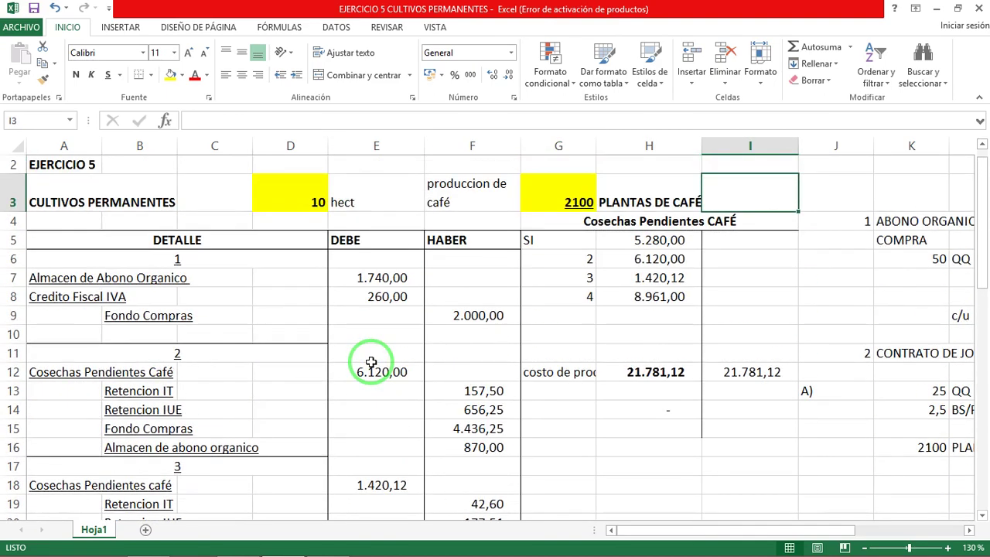
pyautogui.press('Down')
pyautogui.press('Down')
pyautogui.press('Down')
pyautogui.press('Down')
pyautogui.press('Down')
pyautogui.press('Down')
pyautogui.press('Down')
pyautogui.press('Down')
pyautogui.press('Down')
pyautogui.press('Down')
pyautogui.press('Down')
pyautogui.press('Down')
pyautogui.press('Down')
pyautogui.press('Down')
pyautogui.press('Down')
pyautogui.press('Left')
pyautogui.press('Up')
pyautogui.press('Up')
pyautogui.press('Up')
pyautogui.press('Up')
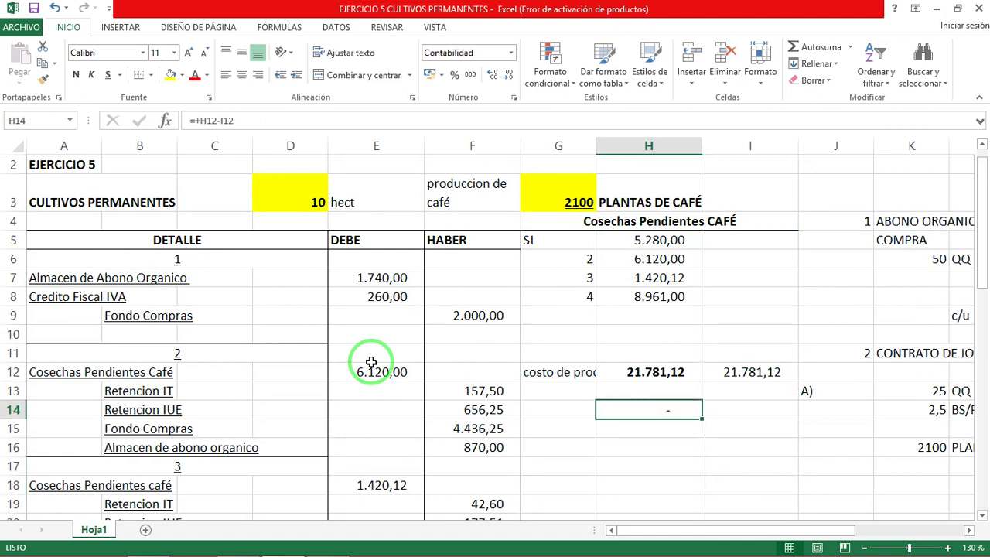
# Step: Go back to the PRODUCCION calculation and review the C/U QQ unit cost in O38
pyautogui.press('Right')
pyautogui.press('Right')
pyautogui.press('Right')
pyautogui.press('Right')
pyautogui.press('Right')
pyautogui.press('Right')
pyautogui.press('Right')
pyautogui.press('Down')
pyautogui.press('Down')
pyautogui.press('Down')
pyautogui.press('Down')
pyautogui.press('Down')
pyautogui.press('Down')
pyautogui.press('Down')
pyautogui.press('Down')
pyautogui.press('Down')
pyautogui.press('Down')
pyautogui.press('Down')
pyautogui.press('Down')
pyautogui.press('Down')
pyautogui.press('Down')
pyautogui.press('Down')
pyautogui.press('Down')
pyautogui.press('Down')
pyautogui.press('Down')
pyautogui.press('Down')
pyautogui.press('Down')
pyautogui.press('Down')
pyautogui.press('Down')
pyautogui.press('Down')
pyautogui.press('Down')
pyautogui.press('Down')
pyautogui.press('Down')
pyautogui.press('Down')
pyautogui.press('Down')
pyautogui.press('Right')
pyautogui.press('Up')
pyautogui.press('Up')
pyautogui.press('Up')
pyautogui.press('Up')
pyautogui.press('Up')
pyautogui.press('Up')
pyautogui.press('Up')
pyautogui.press('Up')
pyautogui.press('Up')
pyautogui.press('Up')
pyautogui.press('Up')
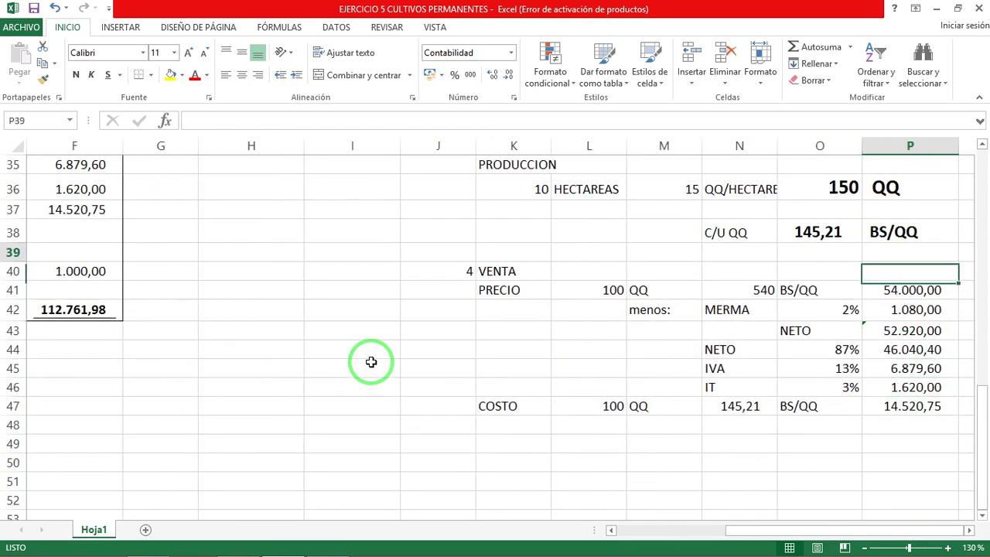
pyautogui.press('Left')
pyautogui.press('Up')
pyautogui.press('Up')
pyautogui.press('Up')
# Step: Read the coffee sale in point 4 of the PDF statement, and return to the PRECIO row of the VENTA calculation in Excel
pyautogui.hotkey('alt', 'Tab')
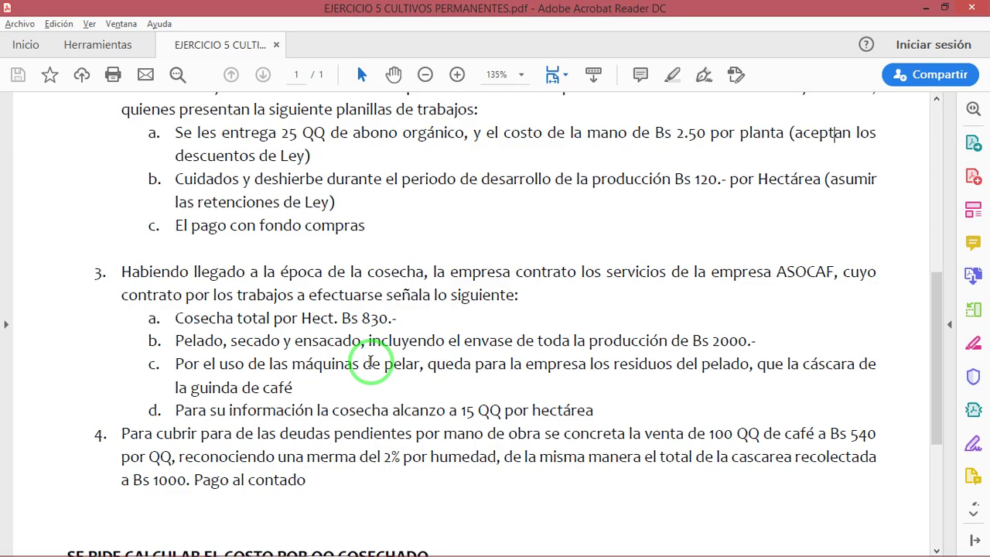
pyautogui.hotkey('alt', 'Tab')
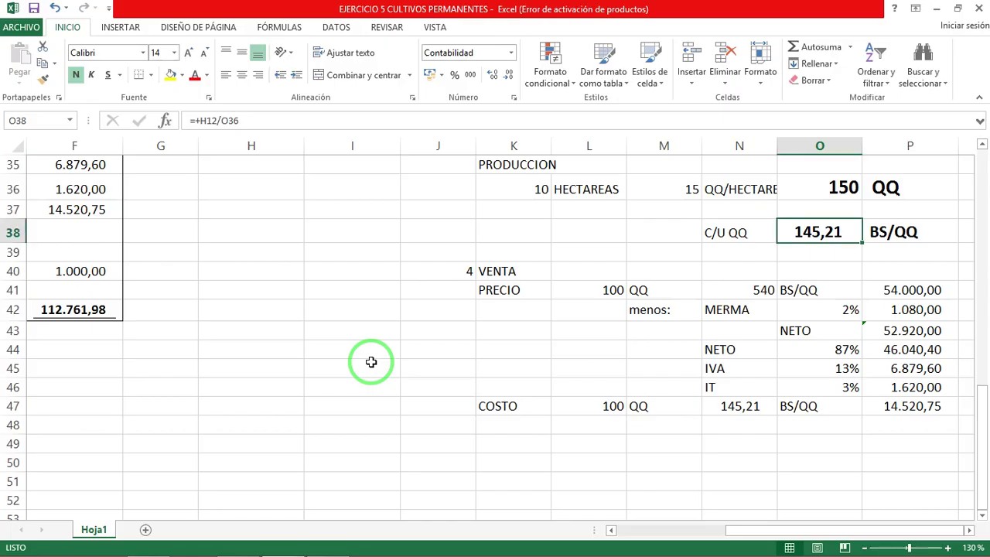
pyautogui.press('Down')
pyautogui.press('Down')
pyautogui.press('Down')
pyautogui.press('Left')
pyautogui.press('Left')
pyautogui.press('Left')
pyautogui.press('Left')
pyautogui.press('Up')
pyautogui.press('Down')
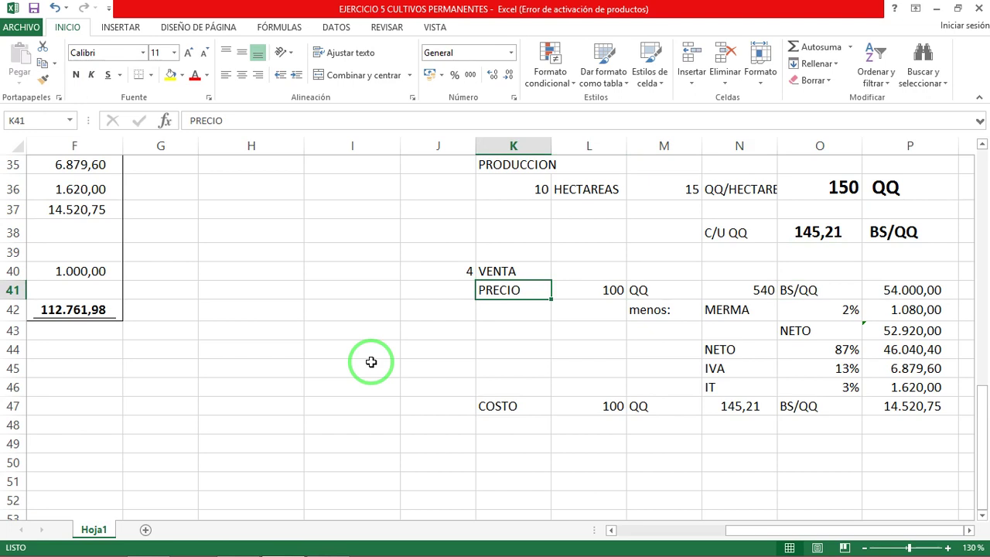
# Step: Review the PRECIO row's quantity in QQ and inspect the gross sale formula in P41
pyautogui.press('Right')
pyautogui.press('Right')
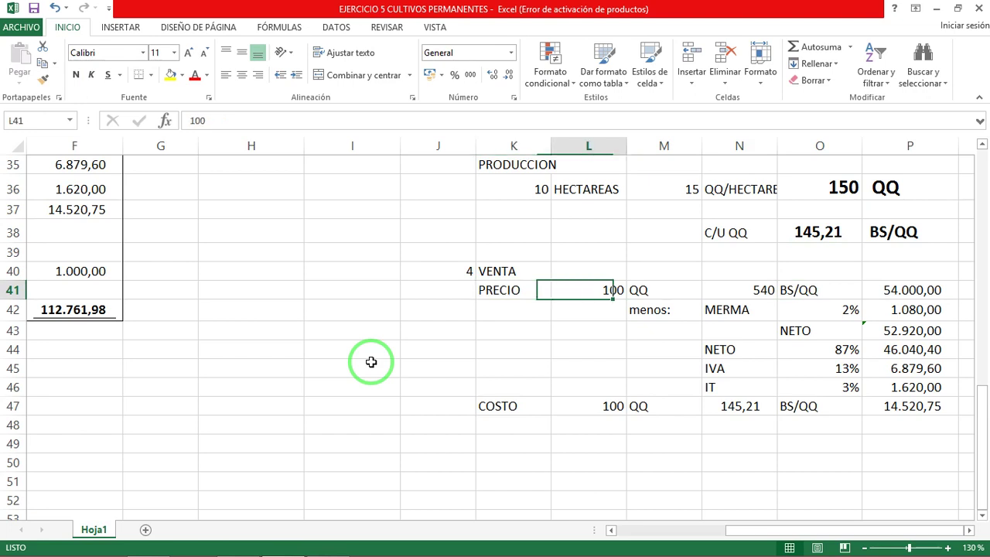
pyautogui.press('Left')
pyautogui.press('Right')
pyautogui.press('Right')
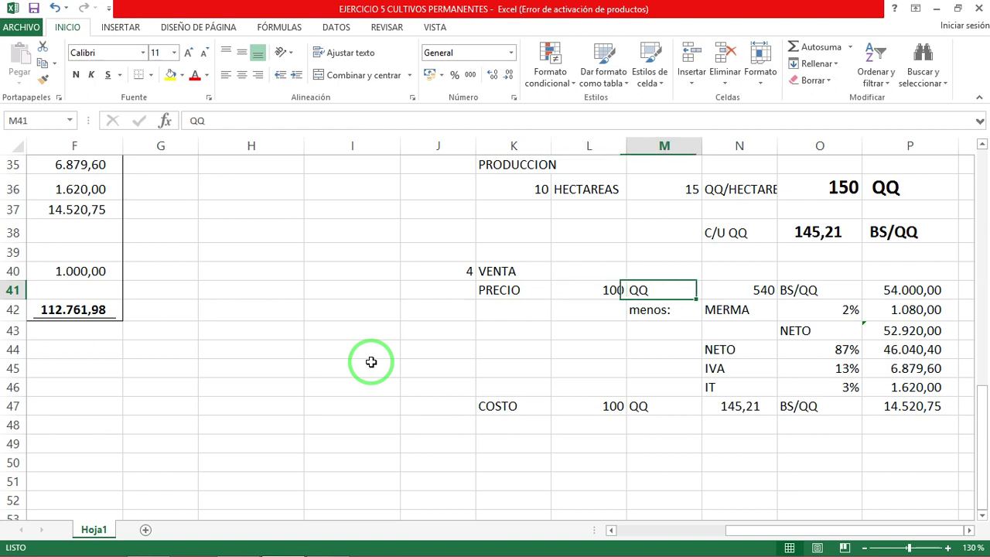
pyautogui.press('Right')
pyautogui.press('Right')
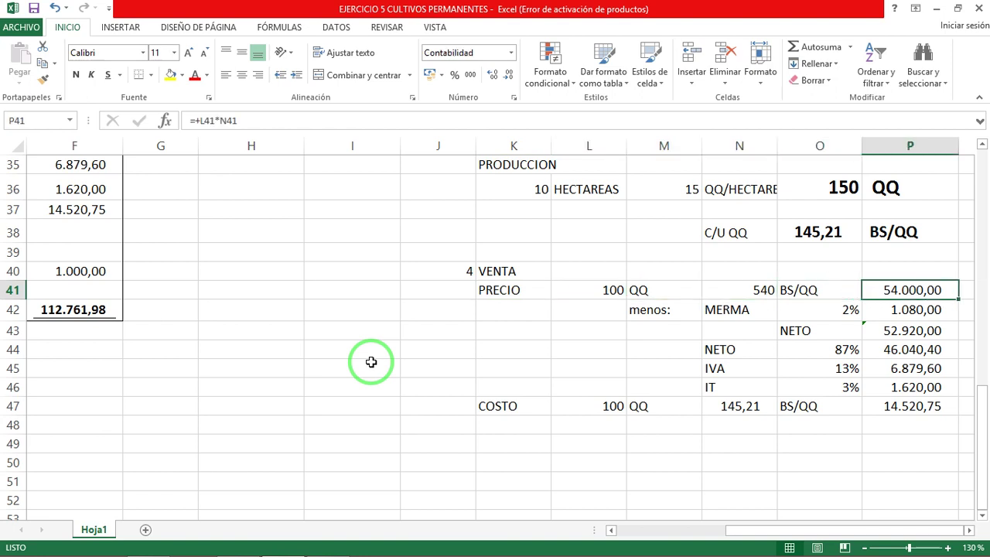
pyautogui.press('F2')
pyautogui.press('Escape')
# Step: Review the MERMA percentage in O42 and inspect the shrinkage amount formula in P42
pyautogui.press('Down')
pyautogui.press('Left')
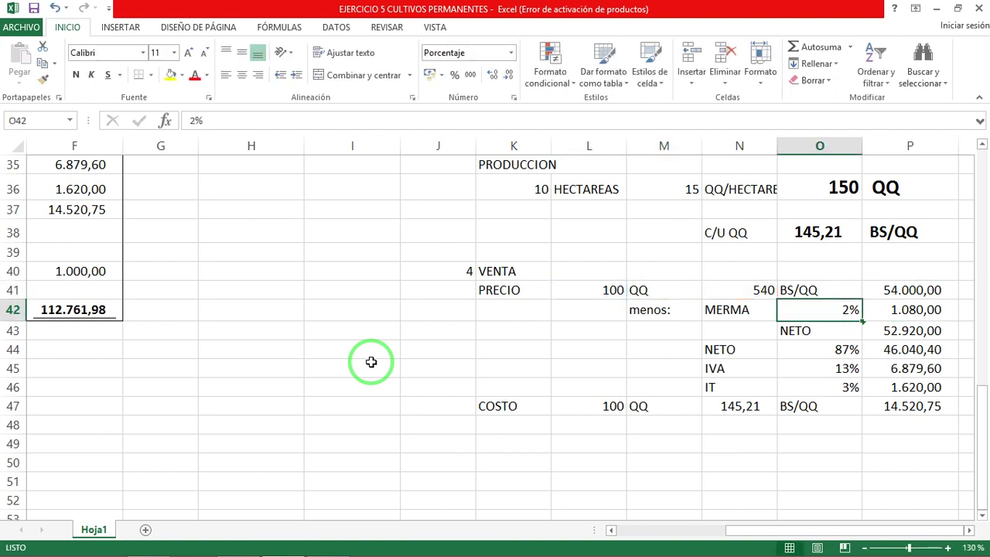
pyautogui.press('Left')
pyautogui.press('Right')
pyautogui.press('Right')
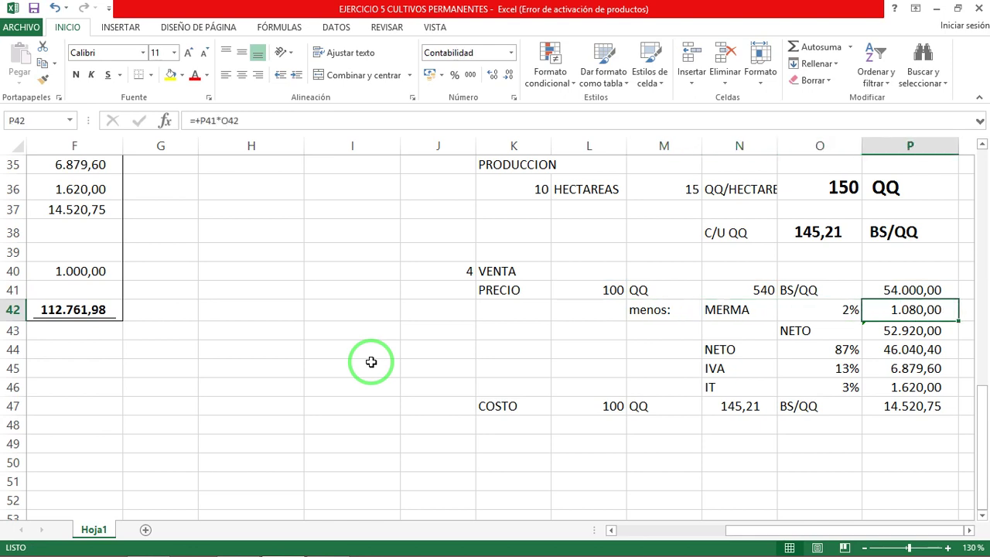
pyautogui.press('F2')
pyautogui.press('Escape')
pyautogui.press('Left')
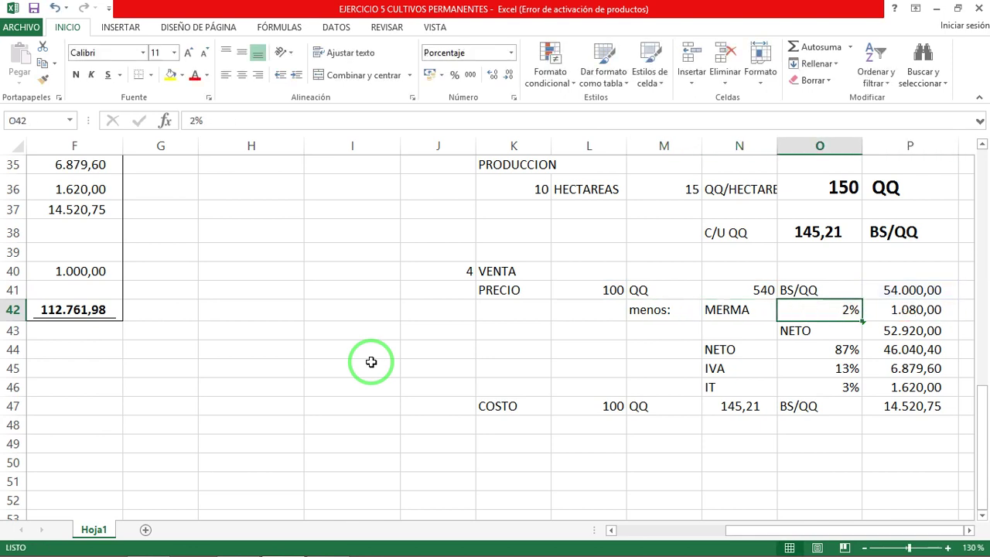
# Step: Inspect the formula in P43 that gives the NETO sale amount after MERMA
pyautogui.press('Down')
pyautogui.press('Right')
pyautogui.press('F2')
pyautogui.press('Escape')
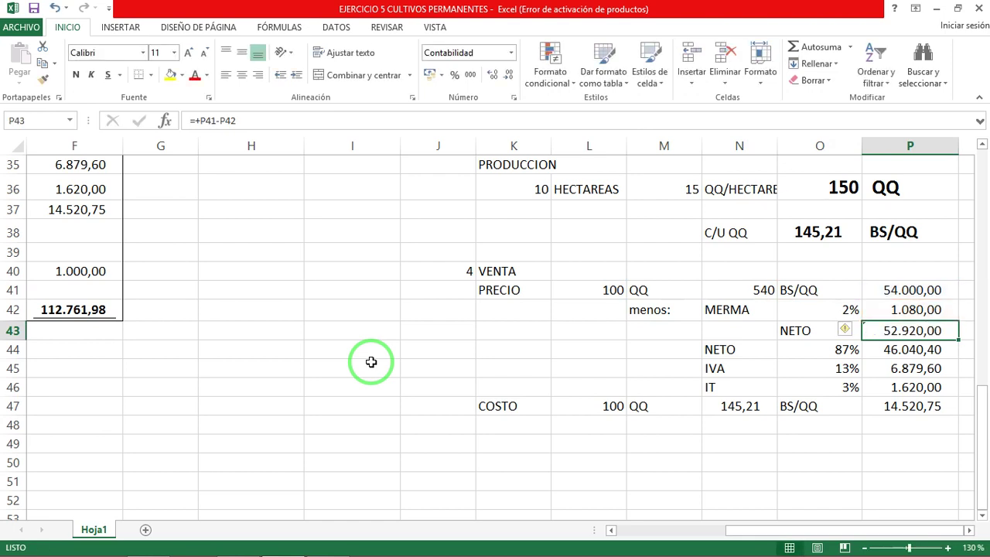
# Step: Review the 87% NETO row of the sale and inspect its amount formula in P44
pyautogui.press('Down')
pyautogui.press('Left')
pyautogui.press('Left')
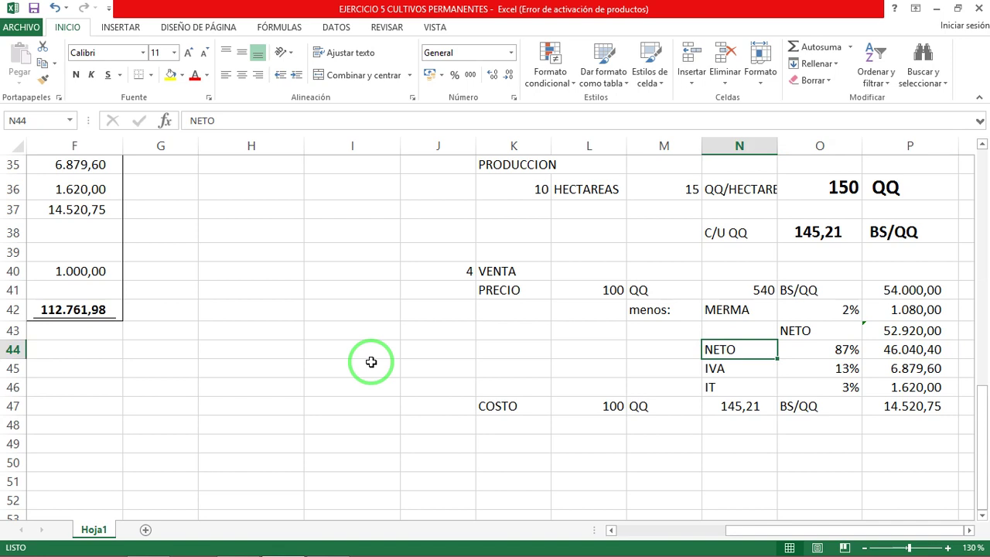
pyautogui.press('Right')
pyautogui.press('Left')
pyautogui.press('Right')
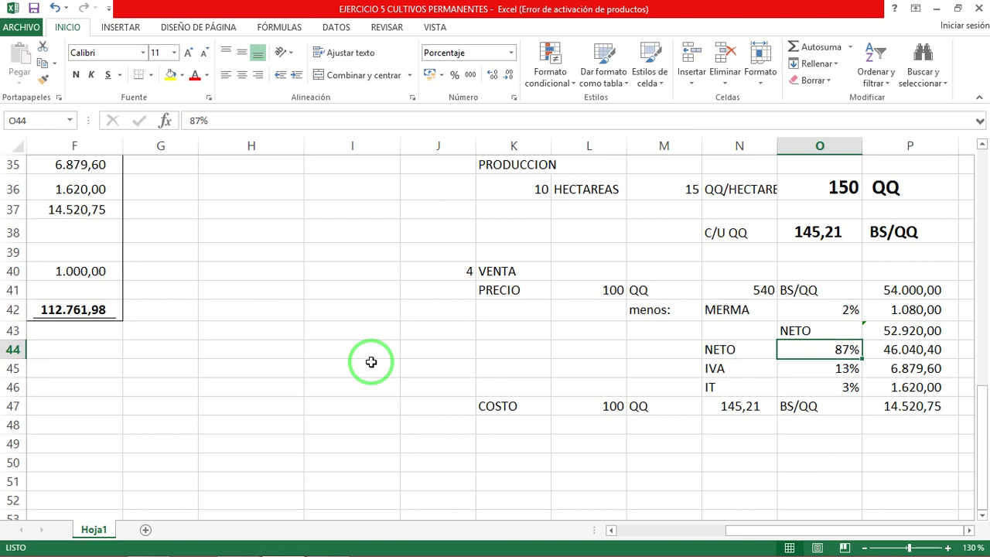
pyautogui.press('Right')
pyautogui.press('F2')
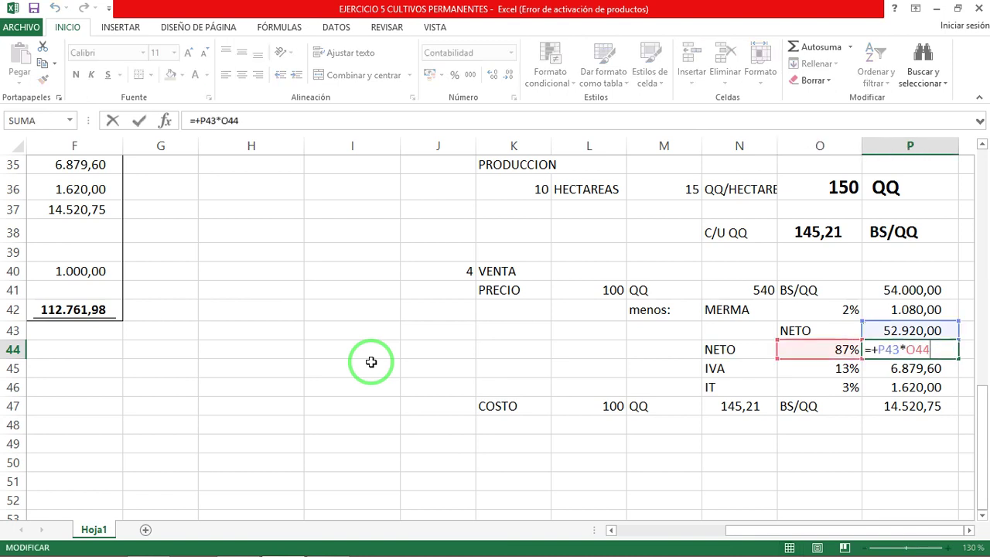
pyautogui.press('Return')
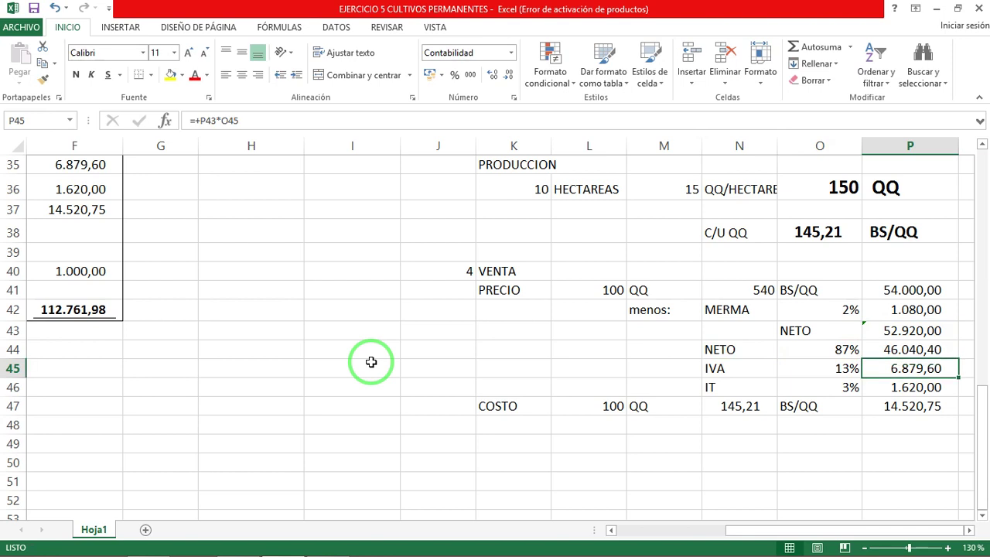
# Step: Inspect the IVA formula in P45 and the IT formula in P46 of the sale calculation
pyautogui.press('F2')
pyautogui.press('Escape')
pyautogui.press('Down')
pyautogui.press('F2')
pyautogui.press('Escape')
pyautogui.press('F2')
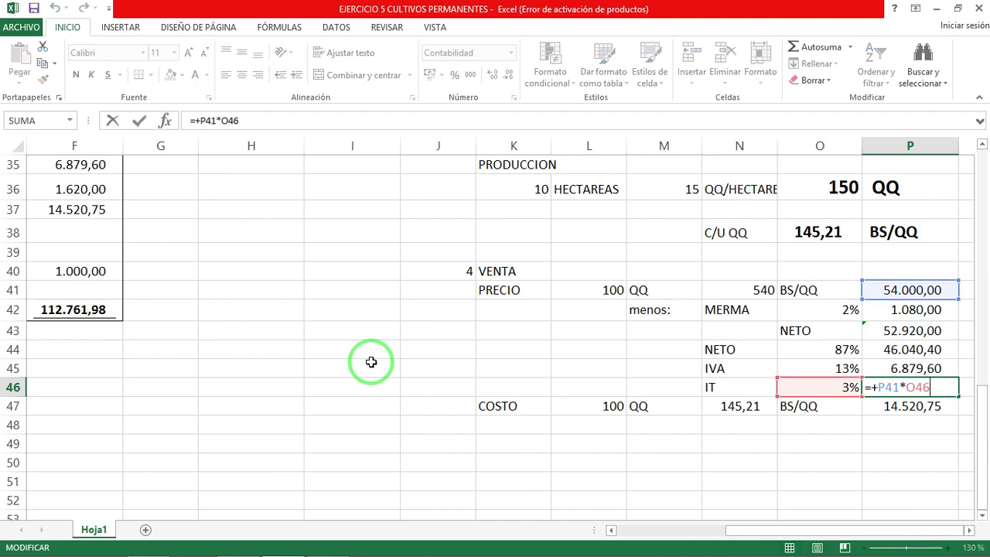
pyautogui.press('Escape')
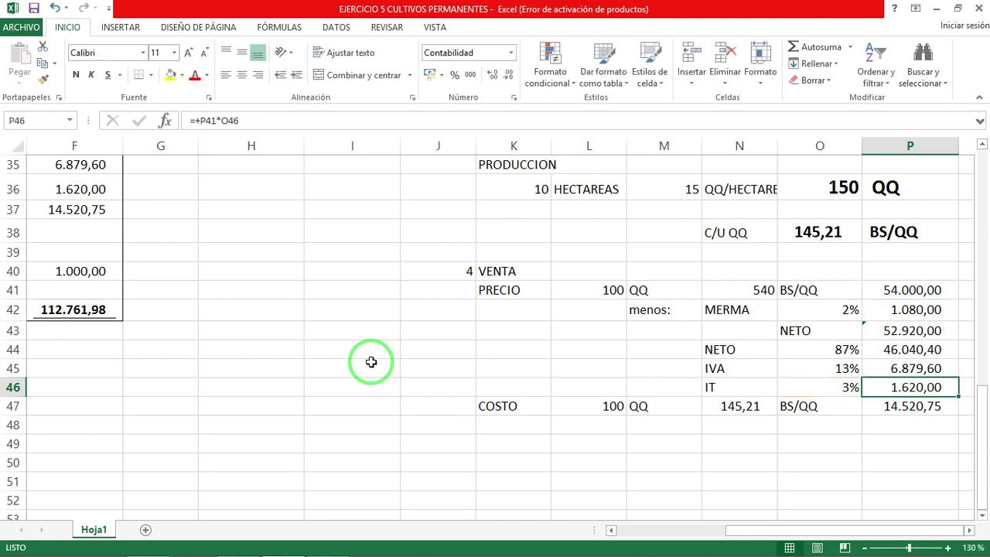
# Step: Go from the sale calculation to journal entry 6 and locate the Merma account in A31
pyautogui.press('Left')
pyautogui.press('Left')
pyautogui.press('Left')
pyautogui.press('Left')
pyautogui.press('Left')
pyautogui.press('Left')
pyautogui.press('Left')
pyautogui.press('Left')
pyautogui.press('Left')
pyautogui.press('Left')
pyautogui.press('Left')
pyautogui.press('Left')
pyautogui.press('Left')
pyautogui.press('Left')
pyautogui.press('Left')
pyautogui.press('Up')
pyautogui.press('Up')
pyautogui.press('Up')
pyautogui.press('Up')
pyautogui.press('Up')
pyautogui.press('Up')
pyautogui.press('Up')
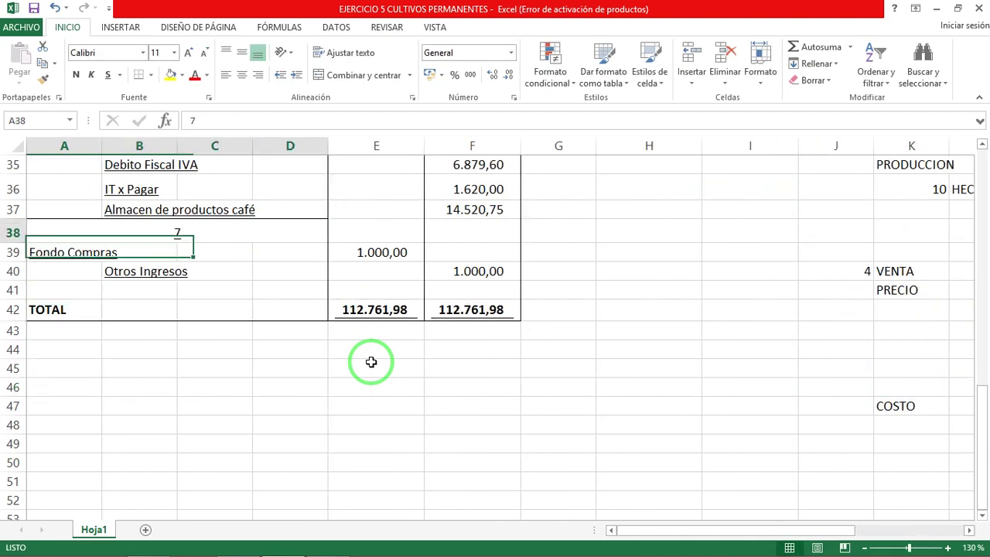
pyautogui.press('Up')
pyautogui.press('Up')
pyautogui.press('Up')
pyautogui.press('Up')
pyautogui.press('Up')
pyautogui.press('Up')
pyautogui.press('Up')
pyautogui.press('Up')
pyautogui.press('Up')
pyautogui.press('Up')
pyautogui.press('Up')
pyautogui.press('Up')
pyautogui.press('Down')
pyautogui.press('Down')
pyautogui.press('Down')
pyautogui.press('Down')
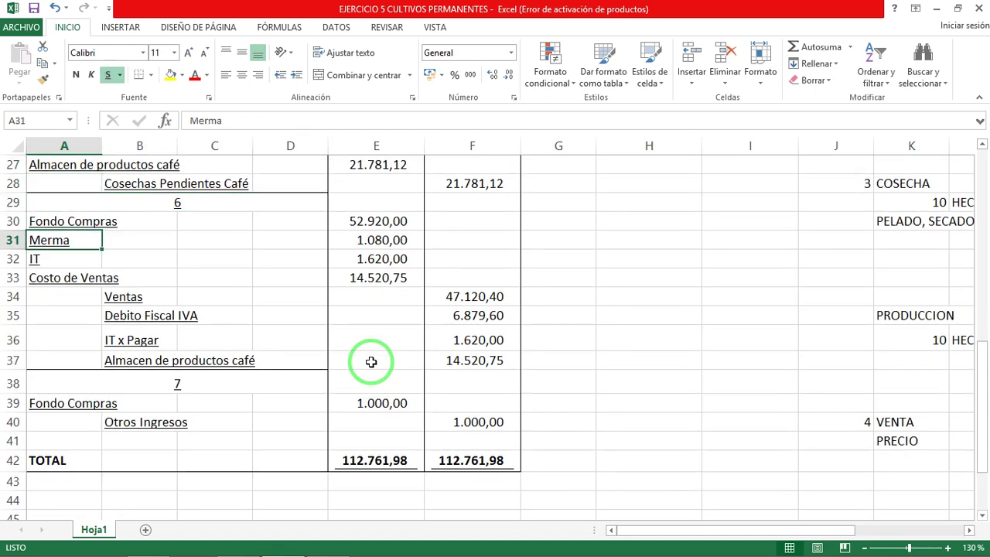
# Step: Return to the VENTA calculation and locate the COSTO row's quantity in L47
pyautogui.press('Right')
pyautogui.press('Right')
pyautogui.press('Right')
pyautogui.press('Right')
pyautogui.press('Right')
pyautogui.press('Right')
pyautogui.press('Right')
pyautogui.press('Right')
pyautogui.press('Right')
pyautogui.press('Right')
pyautogui.press('Right')
pyautogui.press('Right')
pyautogui.press('Right')
pyautogui.press('Right')
pyautogui.press('Down')
pyautogui.press('Down')
pyautogui.press('Down')
pyautogui.press('Down')
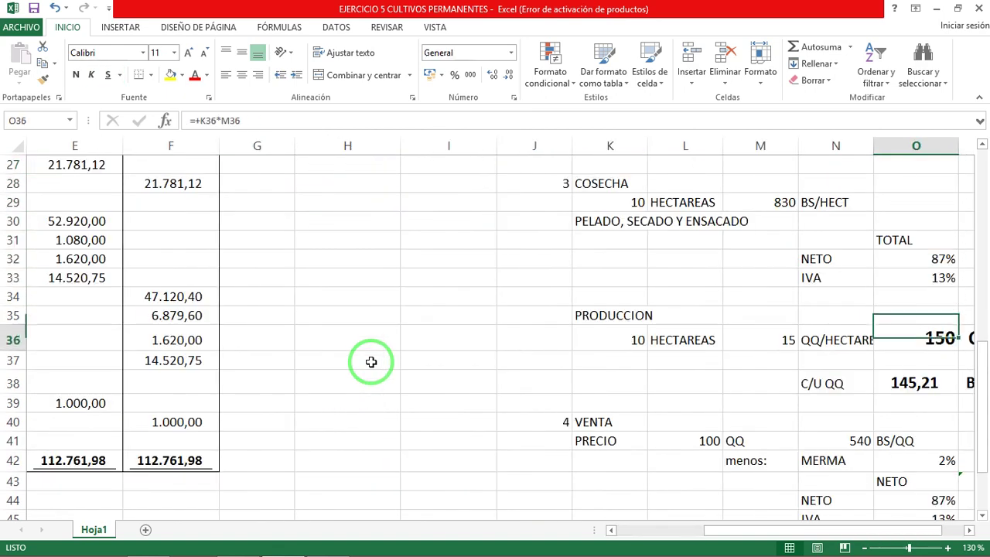
pyautogui.press('Down')
pyautogui.press('Down')
pyautogui.press('Down')
pyautogui.press('Down')
pyautogui.press('Down')
pyautogui.press('Down')
pyautogui.press('Down')
pyautogui.press('Down')
pyautogui.press('Down')
pyautogui.press('Down')
pyautogui.press('Down')
pyautogui.press('Down')
pyautogui.press('Down')
pyautogui.press('Down')
pyautogui.press('Down')
pyautogui.press('Down')
pyautogui.press('Down')
pyautogui.press('Down')
pyautogui.press('Down')
pyautogui.press('Down')
pyautogui.press('Down')
pyautogui.press('Left')
pyautogui.press('Left')
pyautogui.press('Up')
pyautogui.press('Up')
pyautogui.press('Left')
pyautogui.press('Left')
pyautogui.press('Up')
pyautogui.press('Up')
pyautogui.press('Up')
pyautogui.press('Up')
pyautogui.press('Up')
pyautogui.press('Up')
pyautogui.press('Up')
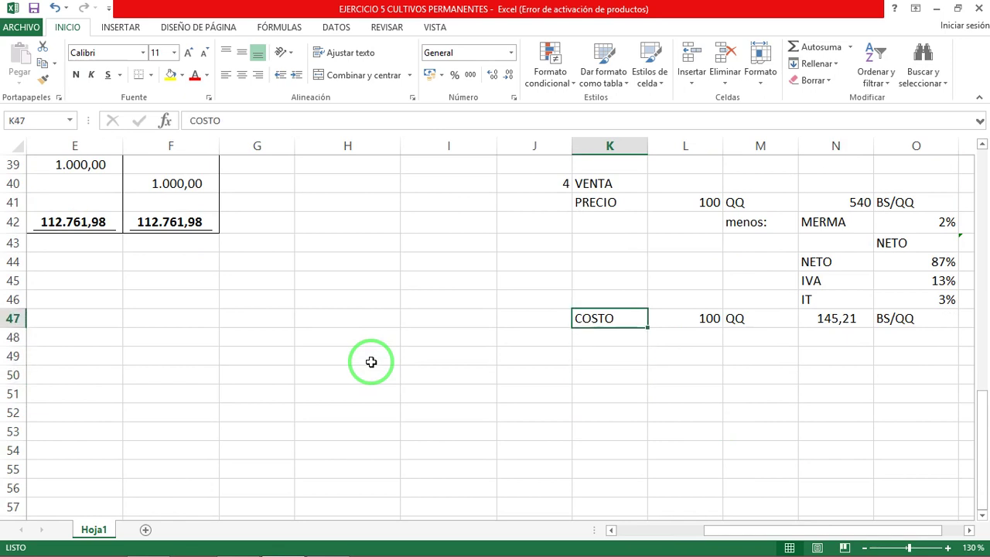
pyautogui.press('Right')
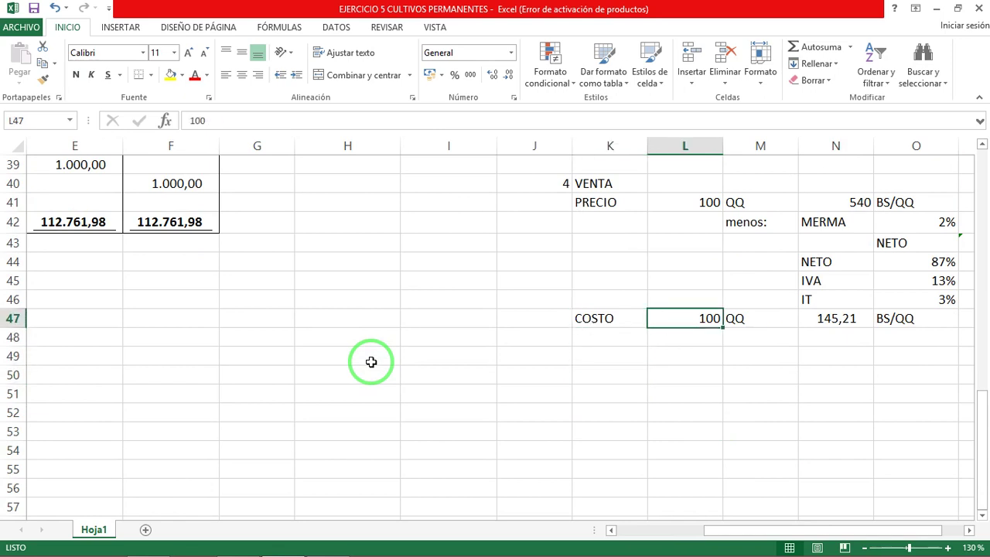
# Step: Review the COSTO row of the sale calculation through its amount, and locate the PRECIO row's unit price in N41
pyautogui.press('Right')
pyautogui.press('Right')
pyautogui.press('Right')
pyautogui.press('Right')
pyautogui.press('Right')
pyautogui.press('Left')
pyautogui.press('Left')
pyautogui.press('Left')
pyautogui.press('Left')
pyautogui.press('Left')
pyautogui.press('Right')
pyautogui.press('Right')
pyautogui.press('Up')
pyautogui.press('Up')
pyautogui.press('Up')
pyautogui.press('Up')
pyautogui.press('Up')
pyautogui.press('Up')
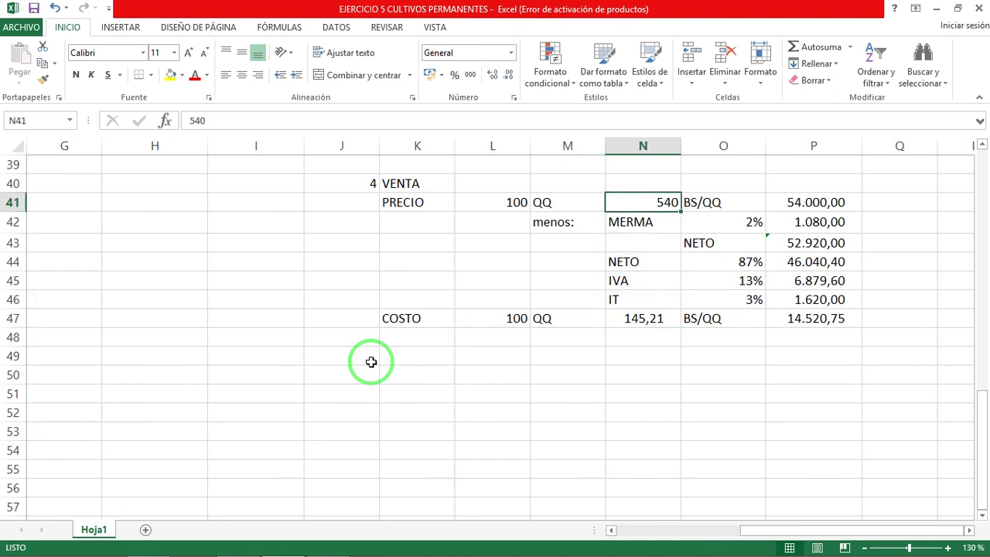
# Step: Locate the coffee's unit cost per QQ in O38, below the PRODUCCION calculation
pyautogui.press('Up')
pyautogui.press('Up')
pyautogui.press('Up')
pyautogui.press('Up')
pyautogui.press('Up')
pyautogui.press('Up')
pyautogui.press('Down')
pyautogui.press('Down')
pyautogui.press('Down')
pyautogui.press('Down')
pyautogui.press('Right')
pyautogui.press('Right')
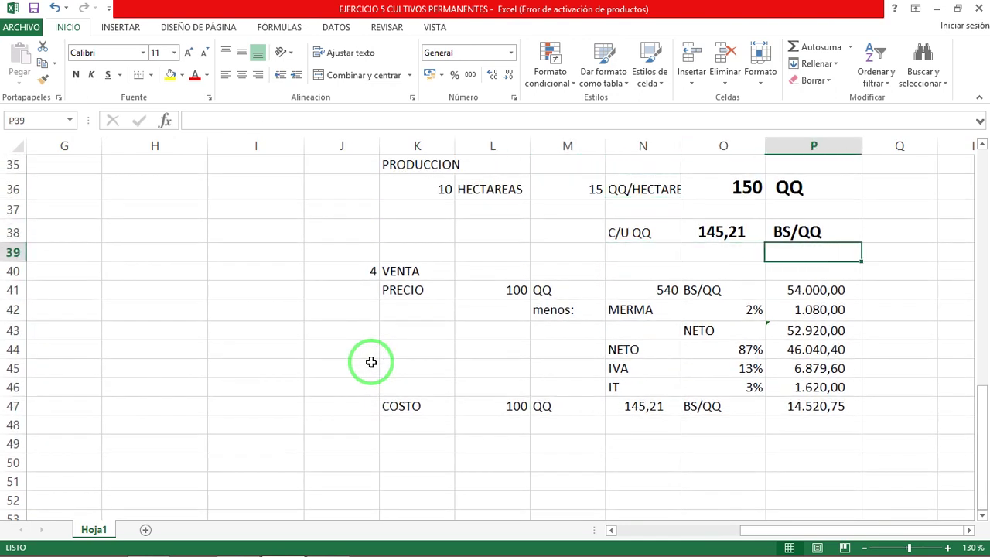
pyautogui.press('Up')
pyautogui.press('Left')
# Step: Return to the COSTO row and inspect the unit cost reference in N47
pyautogui.press('Down')
pyautogui.press('Down')
pyautogui.press('Down')
pyautogui.press('Down')
pyautogui.press('Down')
pyautogui.press('Down')
pyautogui.press('Down')
pyautogui.press('Down')
pyautogui.press('Down')
pyautogui.press('Right')
pyautogui.press('Left')
pyautogui.press('Left')
pyautogui.press('Left')
pyautogui.press('Left')
pyautogui.press('Right')
pyautogui.press('Right')
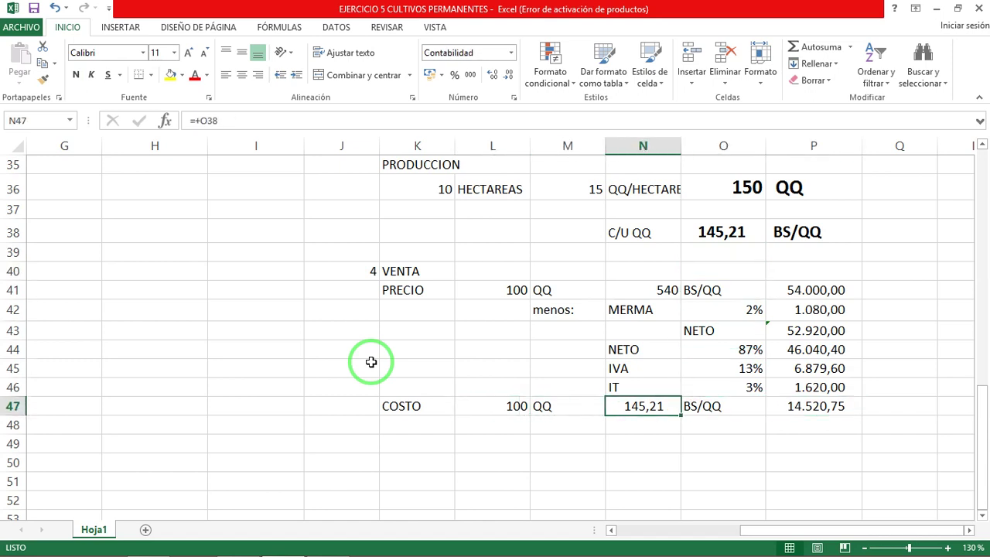
# Step: Inspect the formula for the cost of the coffee sold in P47
pyautogui.press('Right')
pyautogui.press('Right')
pyautogui.press('F2')
pyautogui.press('Escape')
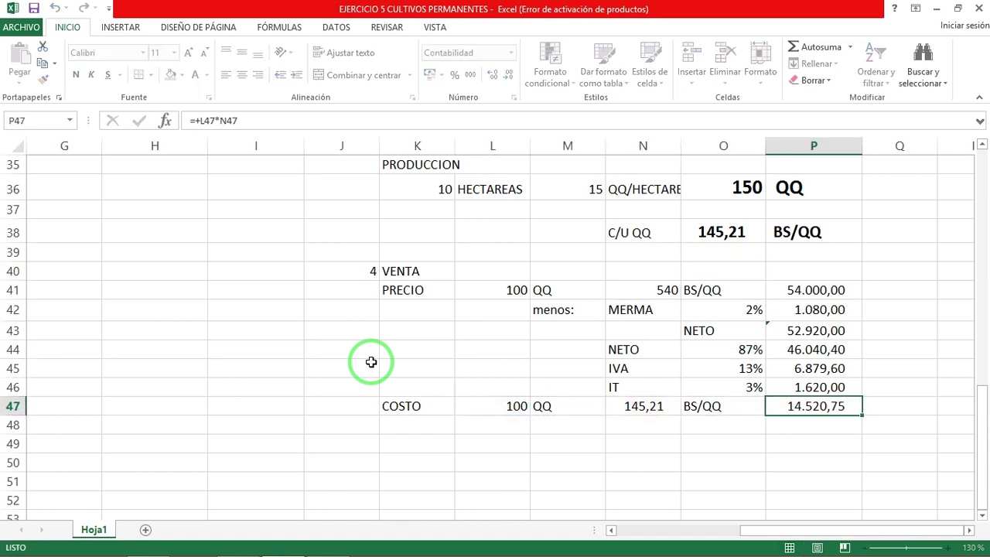
pyautogui.press('F2')
pyautogui.press('Escape')
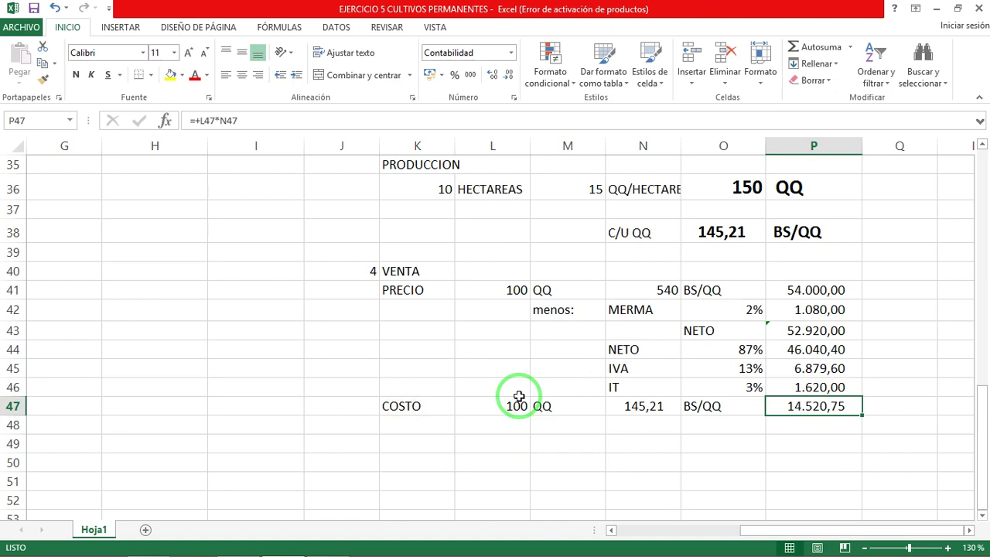
# Step: Go from the COSTO row to journal entry 6 and locate the Fondo Compras line in row 30
pyautogui.press('Left')
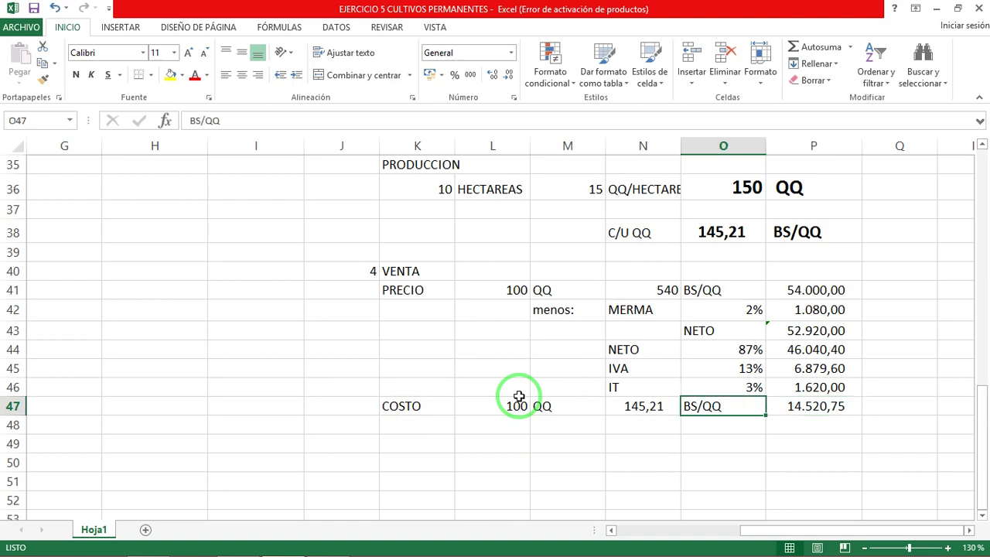
pyautogui.press('Home')
pyautogui.press('Up')
pyautogui.press('Up')
pyautogui.press('Up')
pyautogui.press('Up')
pyautogui.press('Up')
pyautogui.press('Up')
pyautogui.press('Up')
pyautogui.press('Up')
pyautogui.press('Up')
pyautogui.press('Up')
pyautogui.press('Up')
pyautogui.press('Up')
pyautogui.press('Up')
pyautogui.press('Up')
pyautogui.press('Up')
pyautogui.press('Up')
pyautogui.press('Up')
pyautogui.press('Up')
pyautogui.press('Up')
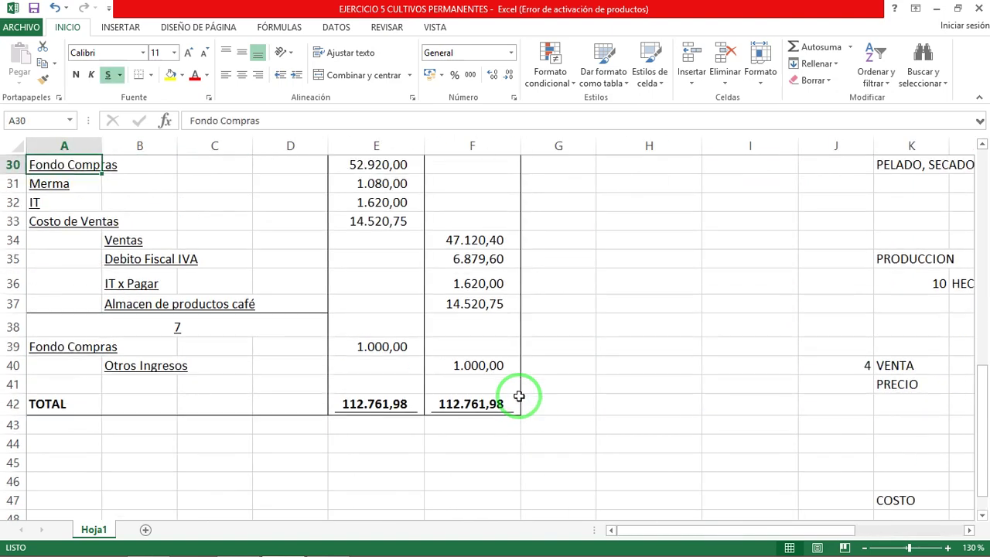
pyautogui.press('Down')
pyautogui.press('Down')
pyautogui.press('Right')
pyautogui.press('Right')
pyautogui.press('Right')
pyautogui.press('Right')
pyautogui.press('Right')
pyautogui.press('Right')
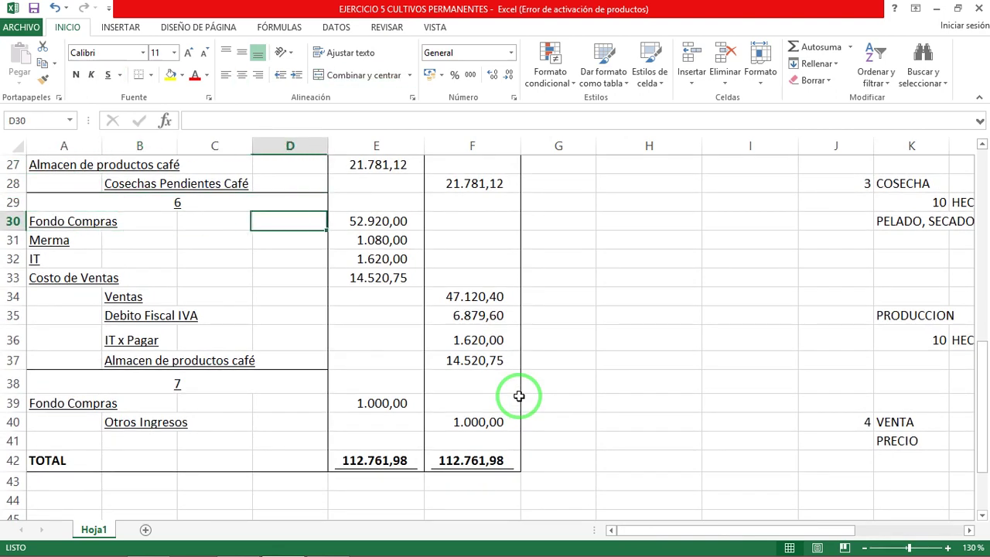
# Step: Compare the Fondo Compras line with the VENTA calculation by locating the NETO amount in P43
pyautogui.hotkey('ctrl', 'Right')
pyautogui.press('Down')
pyautogui.press('Down')
pyautogui.press('Down')
pyautogui.press('Down')
pyautogui.press('Down')
pyautogui.press('Down')
pyautogui.press('Down')
pyautogui.press('Down')
pyautogui.press('Down')
pyautogui.press('Down')
pyautogui.press('Down')
pyautogui.press('Down')
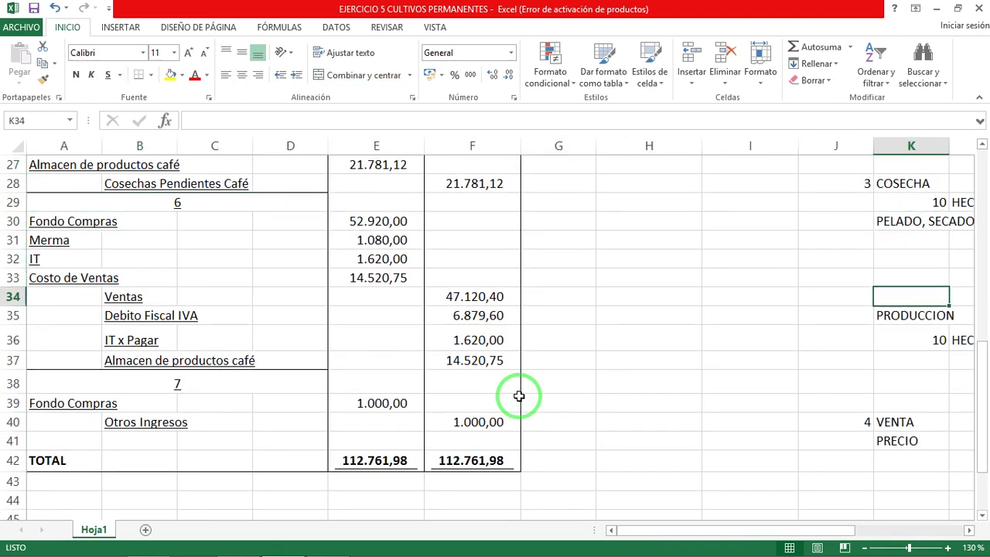
pyautogui.press('Right')
pyautogui.press('Right')
pyautogui.press('Right')
pyautogui.press('Right')
pyautogui.press('Right')
pyautogui.press('Right')
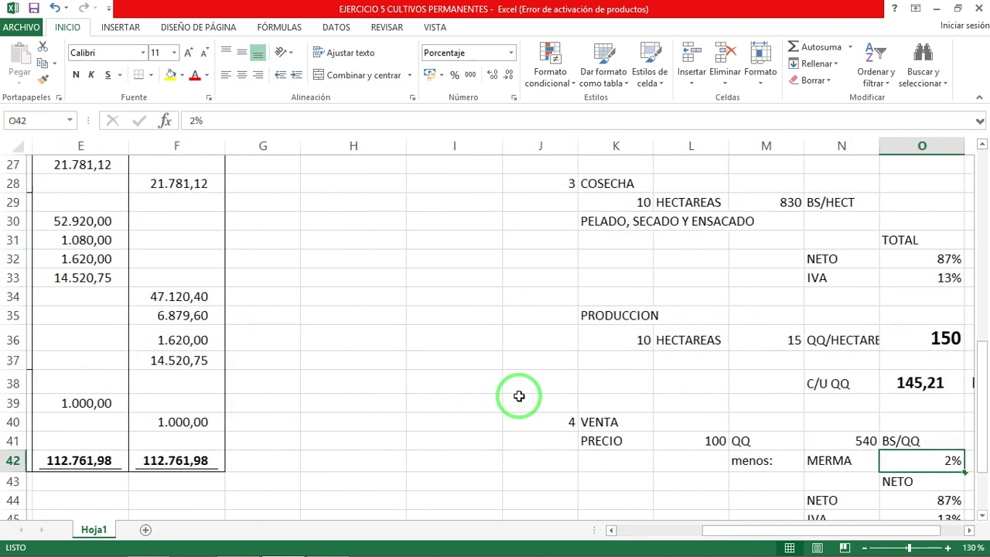
pyautogui.press('Left')
pyautogui.press('Down')
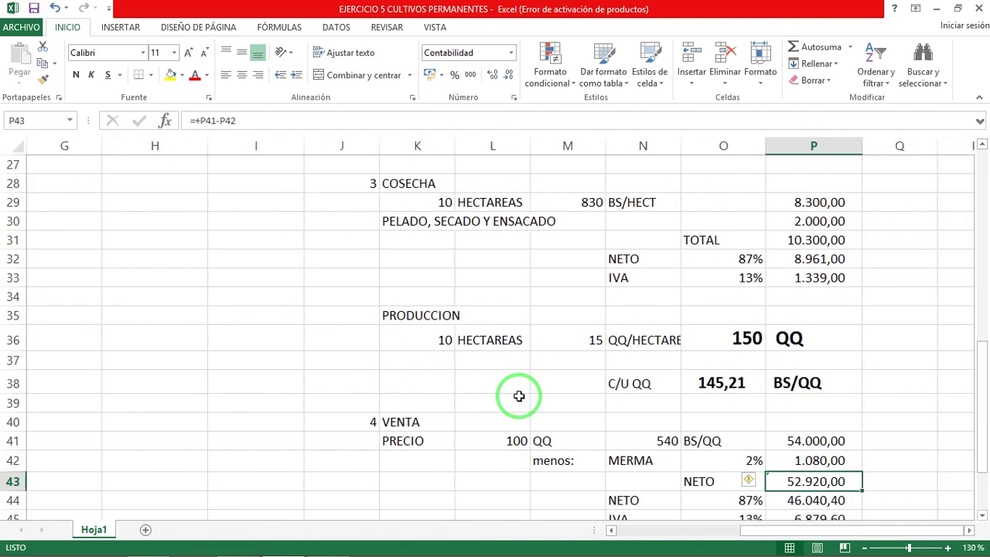
# Step: Return to journal entry 6 and check the cell reference behind the Merma amount in E31
pyautogui.press('Left')
pyautogui.press('Left')
pyautogui.press('Left')
pyautogui.press('Left')
pyautogui.press('Left')
pyautogui.press('Left')
pyautogui.press('Left')
pyautogui.press('Left')
pyautogui.press('Left')
pyautogui.press('Left')
pyautogui.press('Left')
pyautogui.press('Left')
pyautogui.press('Left')
pyautogui.press('Up')
pyautogui.press('Up')
pyautogui.press('Up')
pyautogui.press('Up')
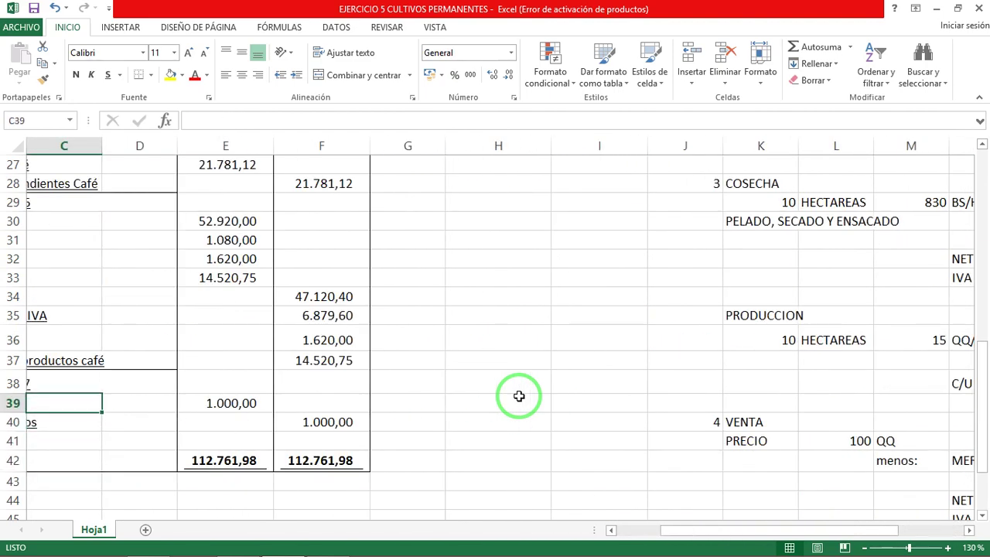
pyautogui.press('Up')
pyautogui.press('Up')
pyautogui.press('Up')
pyautogui.press('Up')
pyautogui.press('Up')
pyautogui.press('Up')
pyautogui.press('Left')
pyautogui.press('Left')
pyautogui.press('Up')
pyautogui.press('Right')
pyautogui.press('Up')
pyautogui.press('Left')
pyautogui.press('Right')
pyautogui.press('Right')
pyautogui.press('Right')
pyautogui.press('Right')
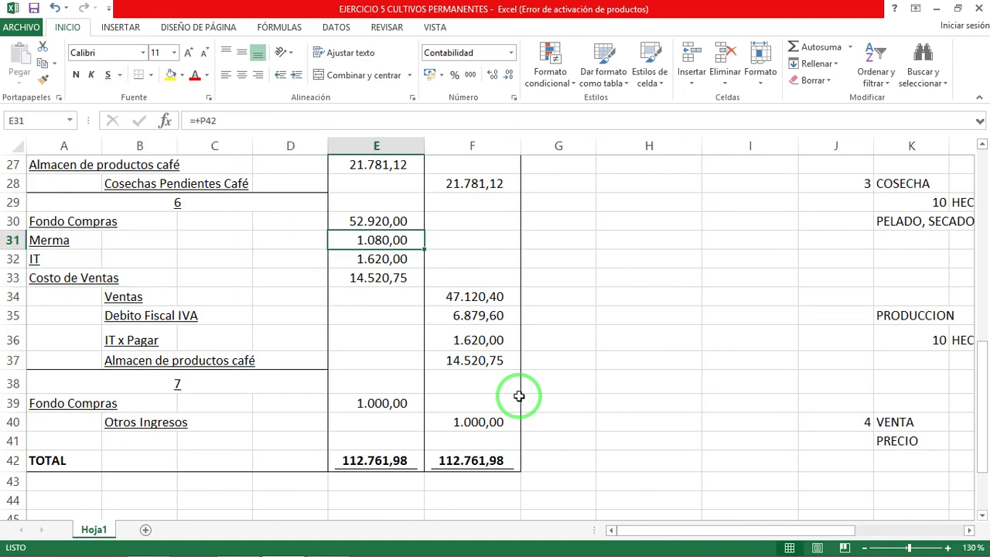
# Step: Compare the journal's Merma amount with the MERMA row of the VENTA calculation
pyautogui.press('Right')
pyautogui.hotkey('ctrl', 'Right')
pyautogui.press('Down')
pyautogui.press('Right')
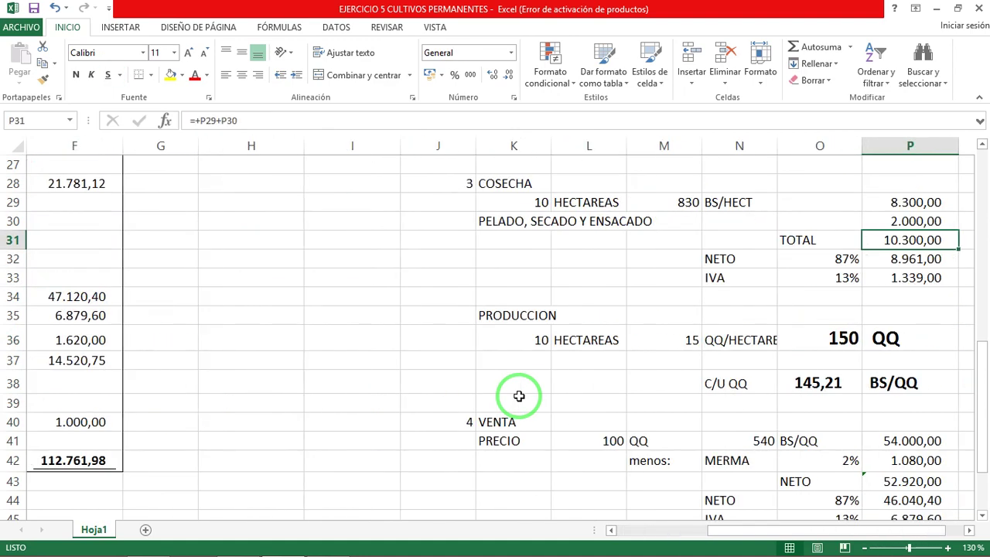
pyautogui.press('Down')
pyautogui.press('Left')
pyautogui.press('Left')
pyautogui.press('Left')
pyautogui.press('Left')
# Step: Return to journal entry 6 and review the IT line in row 32
pyautogui.press('Home')
pyautogui.press('Right')
pyautogui.press('Up')
pyautogui.press('Right')
pyautogui.press('Right')
pyautogui.press('Right')
pyautogui.press('Right')
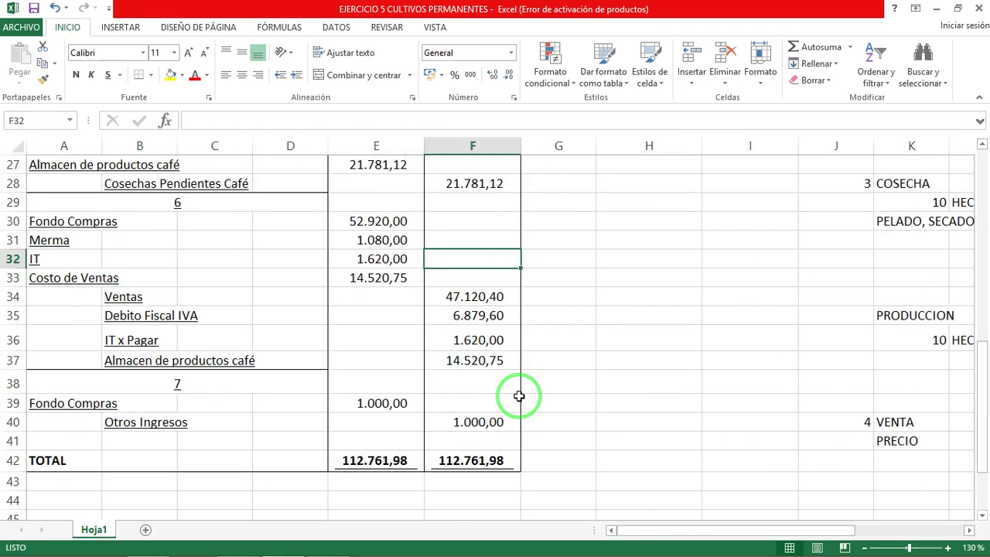
# Step: Compare the journal's IT amount with the IT row of the VENTA calculation
pyautogui.press('Right')
pyautogui.hotkey('ctrl', 'Right')
pyautogui.press('Right')
pyautogui.press('Right')
pyautogui.press('Down')
pyautogui.press('Down')
pyautogui.press('Down')
pyautogui.press('Down')
pyautogui.press('Down')
pyautogui.press('Down')
pyautogui.press('Down')
pyautogui.press('Down')
pyautogui.press('Down')
pyautogui.press('Down')
pyautogui.press('Down')
pyautogui.press('Down')
pyautogui.press('Down')
pyautogui.press('Down')
pyautogui.press('Down')
pyautogui.press('Down')
pyautogui.press('Down')
pyautogui.press('Down')
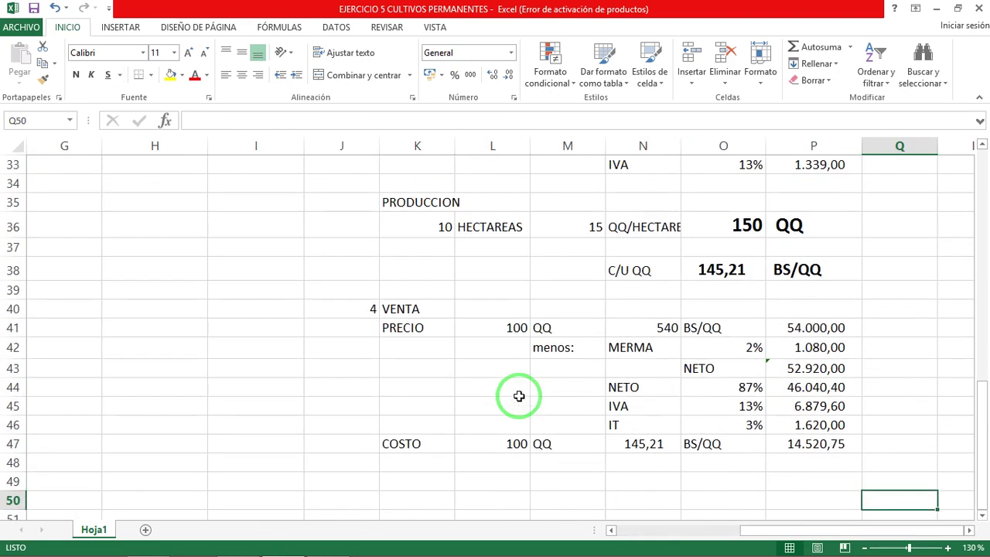
# Step: Return to journal entry 6 and review the Costo de Ventas line in row 33
pyautogui.press('Left')
pyautogui.press('Left')
pyautogui.press('Left')
pyautogui.press('Left')
pyautogui.press('Left')
pyautogui.press('Left')
pyautogui.press('Left')
pyautogui.press('Left')
pyautogui.press('Left')
pyautogui.press('Left')
pyautogui.press('Left')
pyautogui.press('Home')
pyautogui.press('Up')
pyautogui.press('Up')
pyautogui.press('Up')
pyautogui.press('Up')
pyautogui.press('Up')
pyautogui.press('Up')
pyautogui.press('Up')
pyautogui.press('Up')
pyautogui.press('Up')
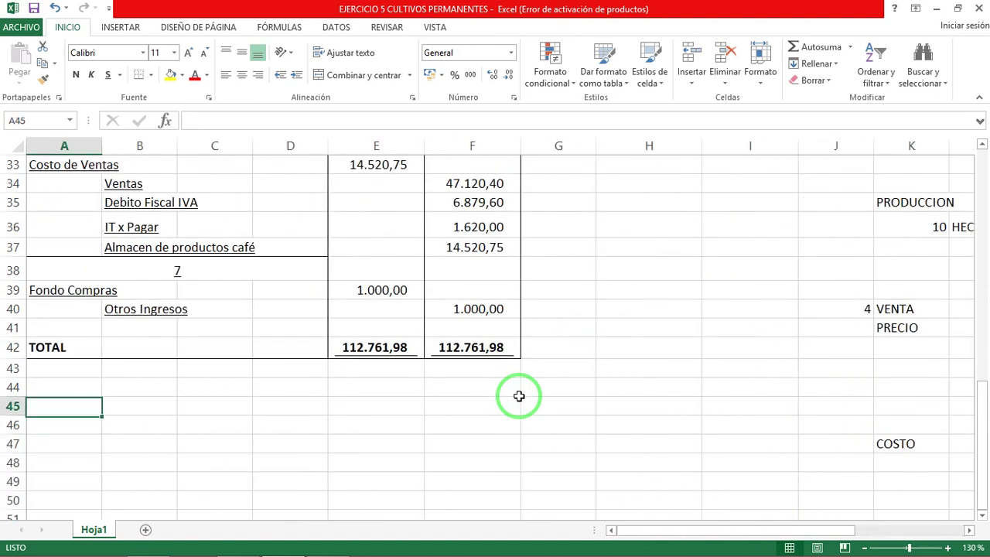
pyautogui.press('Right')
pyautogui.press('Right')
pyautogui.press('Right')
pyautogui.press('Right')
pyautogui.press('Up')
pyautogui.press('Up')
pyautogui.press('Right')
pyautogui.press('Right')
pyautogui.press('Up')
pyautogui.press('Up')
pyautogui.press('Up')
pyautogui.press('Left')
pyautogui.press('Left')
pyautogui.press('Up')
pyautogui.press('Up')
pyautogui.press('Up')
pyautogui.press('Up')
pyautogui.press('Right')
pyautogui.press('Down')
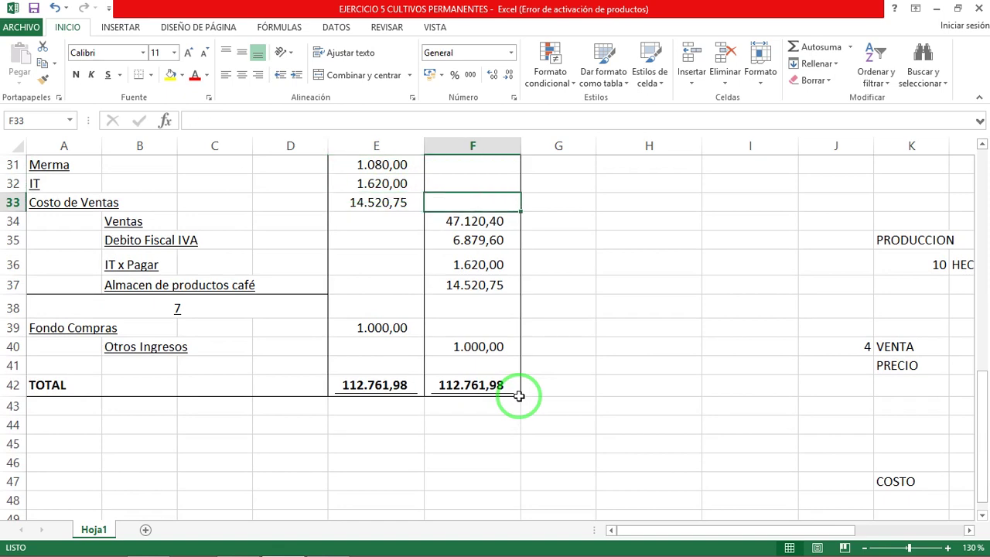
# Step: Compare the Costo de Ventas line with the COSTO row of the VENTA calculation and check the unit cost reference in N47
pyautogui.press('Right')
pyautogui.press('Right')
pyautogui.press('Right')
pyautogui.press('Right')
pyautogui.press('Right')
pyautogui.press('Right')
pyautogui.press('Right')
pyautogui.press('Down')
pyautogui.press('Down')
pyautogui.press('Down')
pyautogui.press('Down')
pyautogui.press('Down')
pyautogui.press('Down')
pyautogui.press('Down')
pyautogui.press('Down')
pyautogui.press('Down')
pyautogui.press('Down')
pyautogui.press('Down')
pyautogui.press('Down')
pyautogui.press('Down')
pyautogui.press('Down')
pyautogui.press('Down')
pyautogui.press('Right')
pyautogui.press('Right')
pyautogui.press('Right')
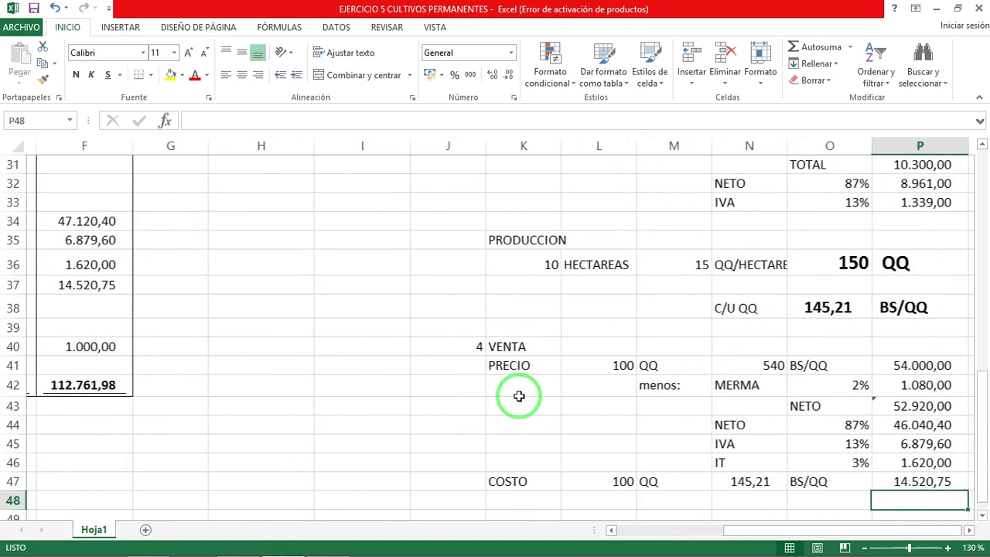
pyautogui.press('Left')
pyautogui.press('Left')
pyautogui.press('Up')
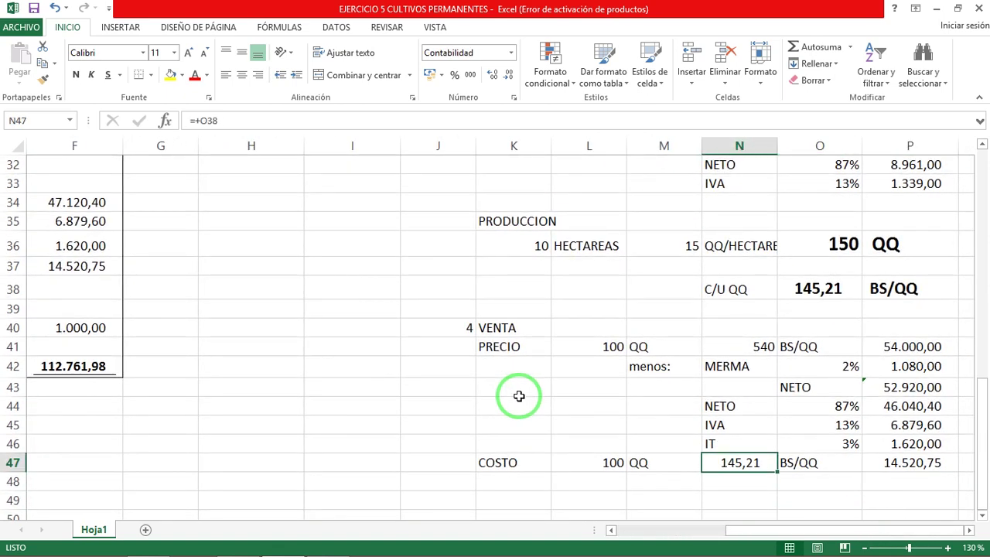
# Step: Return to journal entry 6 and review the Ventas line in row 34
pyautogui.press('Left')
pyautogui.press('Home')
pyautogui.press('Up')
pyautogui.press('Up')
pyautogui.press('Up')
pyautogui.press('Up')
pyautogui.press('Up')
pyautogui.press('Up')
pyautogui.press('Up')
pyautogui.press('Up')
pyautogui.press('Up')
pyautogui.press('Up')
pyautogui.press('Up')
pyautogui.press('Up')
pyautogui.press('Up')
pyautogui.press('Right')
pyautogui.press('Right')
pyautogui.press('Right')
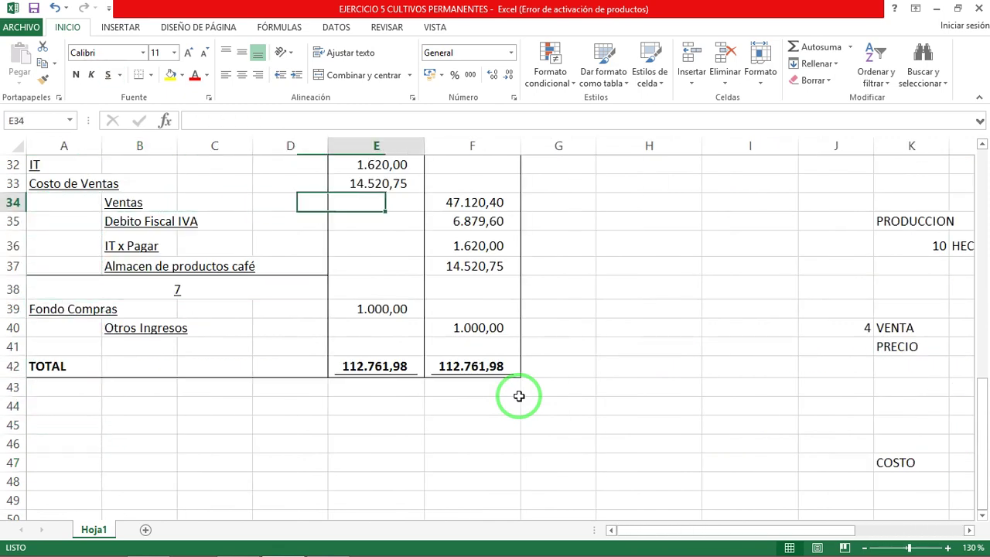
# Step: Look over the VENTA calculation and check the formula behind the journal's Ventas amount in F34
pyautogui.press('Right')
pyautogui.press('Right')
pyautogui.press('Right')
pyautogui.press('Right')
pyautogui.press('Right')
pyautogui.press('Right')
pyautogui.press('Right')
pyautogui.press('Right')
pyautogui.press('Right')
pyautogui.press('Right')
pyautogui.press('Right')
pyautogui.press('Right')
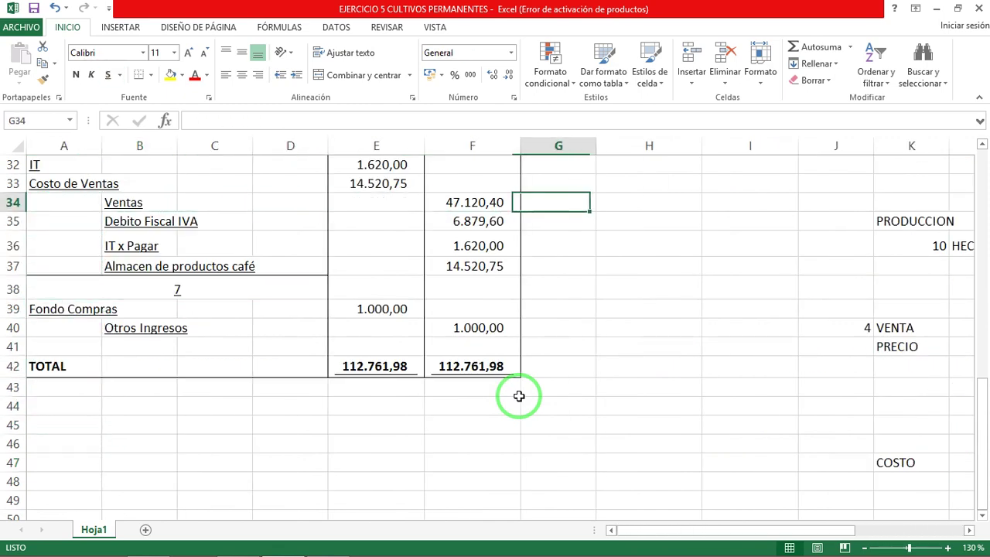
pyautogui.press('Right')
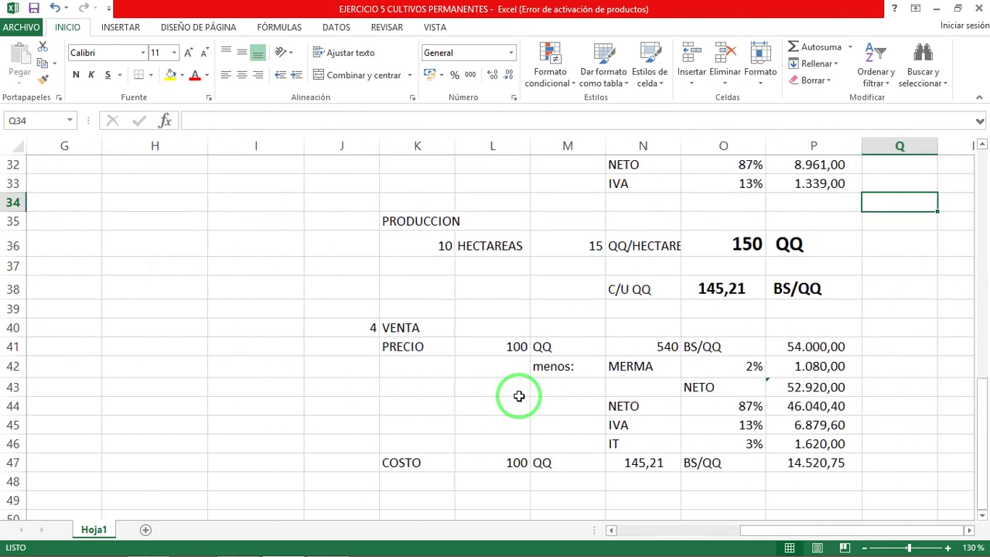
pyautogui.press('Left')
pyautogui.press('Left')
pyautogui.press('Left')
pyautogui.press('Left')
pyautogui.press('Left')
pyautogui.press('Left')
pyautogui.press('Left')
pyautogui.press('Left')
pyautogui.press('Left')
pyautogui.press('Left')
pyautogui.press('Left')
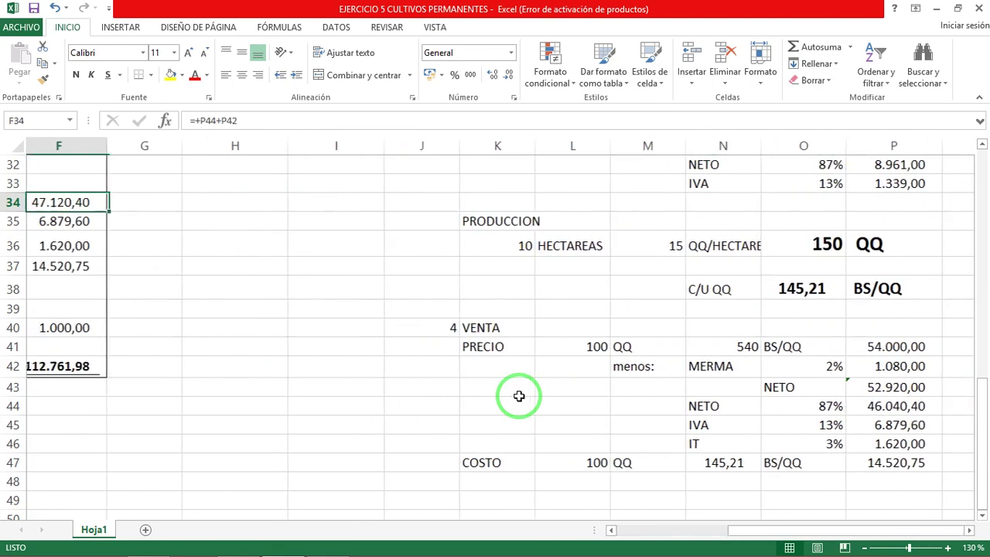
# Step: Enter the check formula +P44+P42 in G34 to add the sale's 87% NETO and MERMA amounts
pyautogui.press('Right')
pyautogui.write('+')
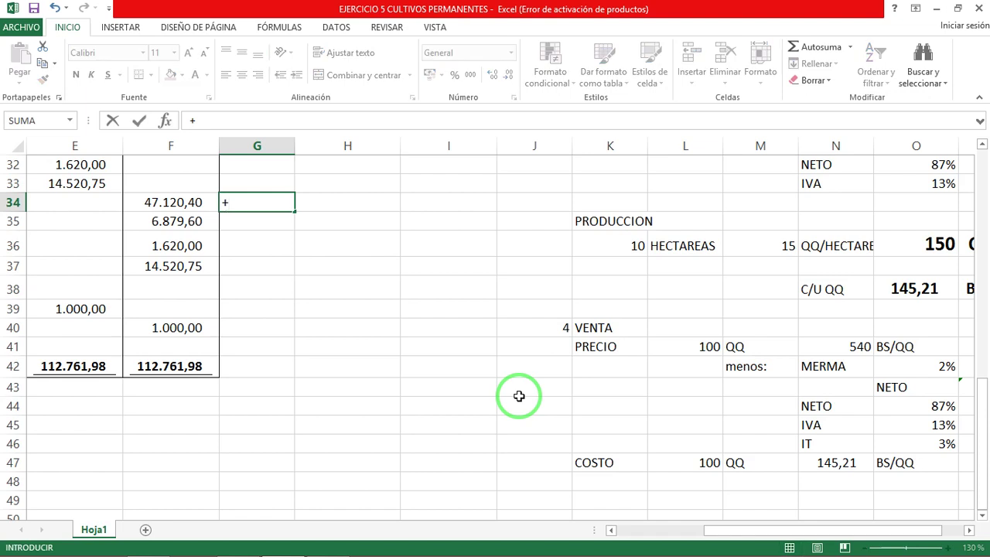
pyautogui.click(899, 393)
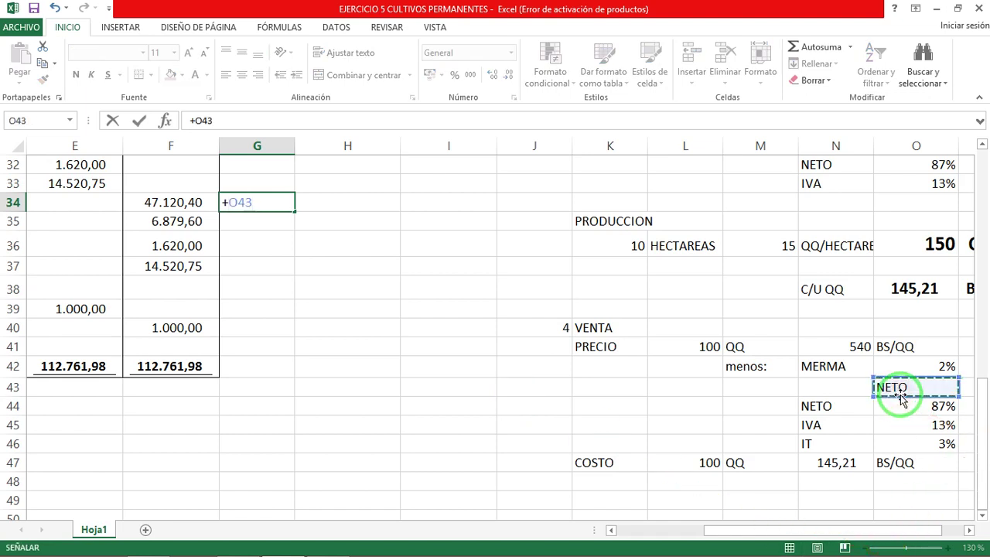
pyautogui.press('Right')
pyautogui.press('Right')
pyautogui.press('Down')
pyautogui.press('Left')
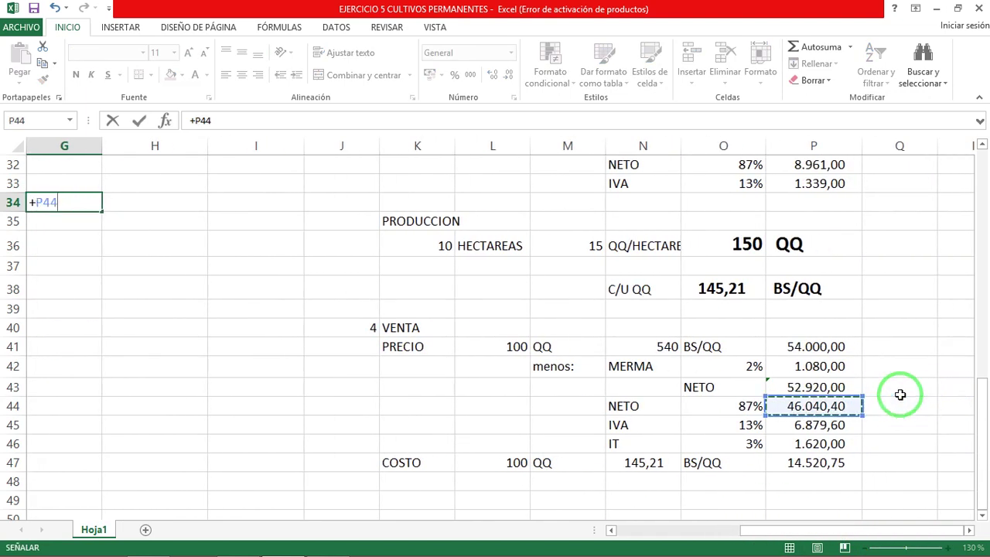
pyautogui.write('+')
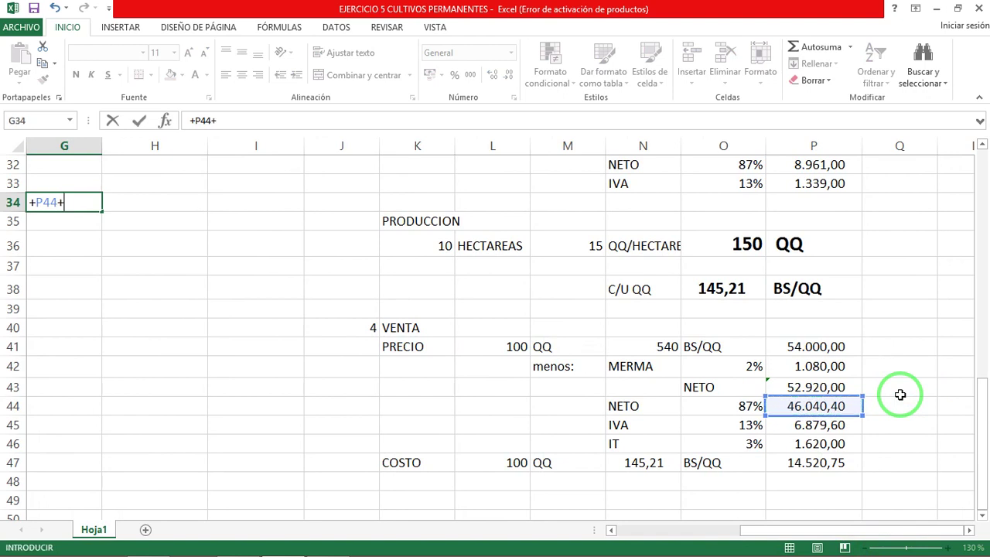
pyautogui.press('Up')
pyautogui.press('Up')
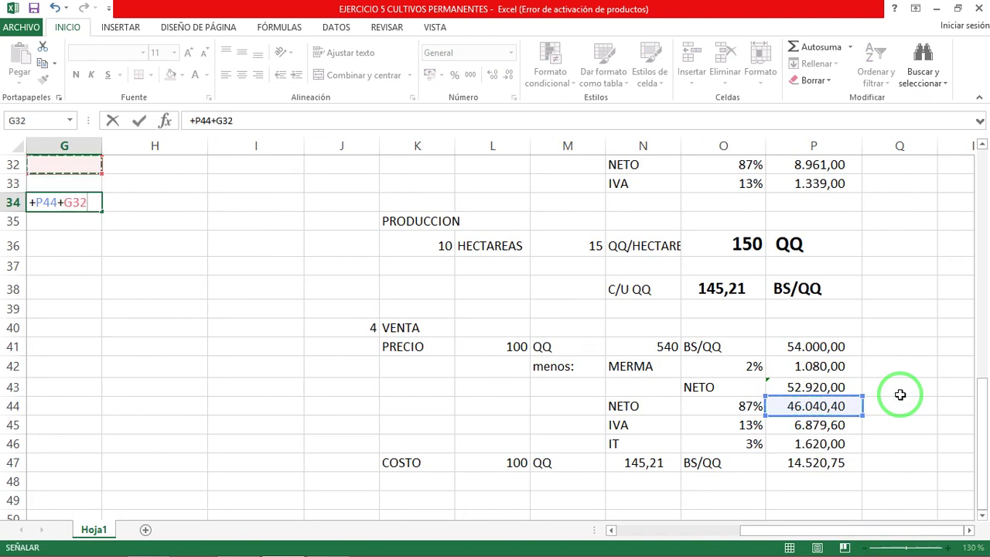
pyautogui.click(818, 366)
pyautogui.press('Return')
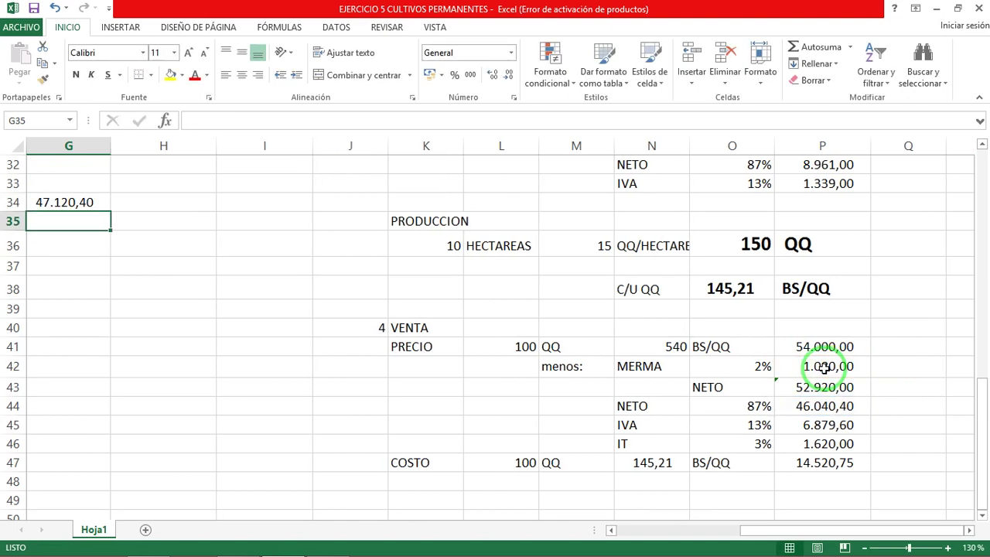
# Step: Compare the check sum in G34 with the Ventas amount in F34 and move on to the Debito Fiscal IVA line in row 35
pyautogui.press('Up')
pyautogui.hscroll(-3, 825, 368)
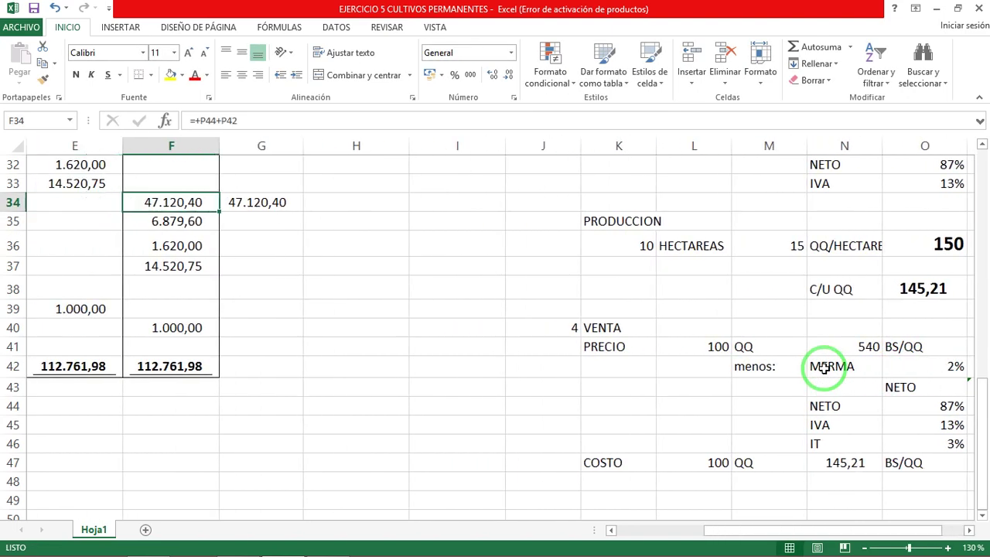
pyautogui.press('Down')
pyautogui.press('Left')
pyautogui.press('Left')
pyautogui.press('Left')
pyautogui.press('Left')
pyautogui.hscroll(-3, 825, 368)
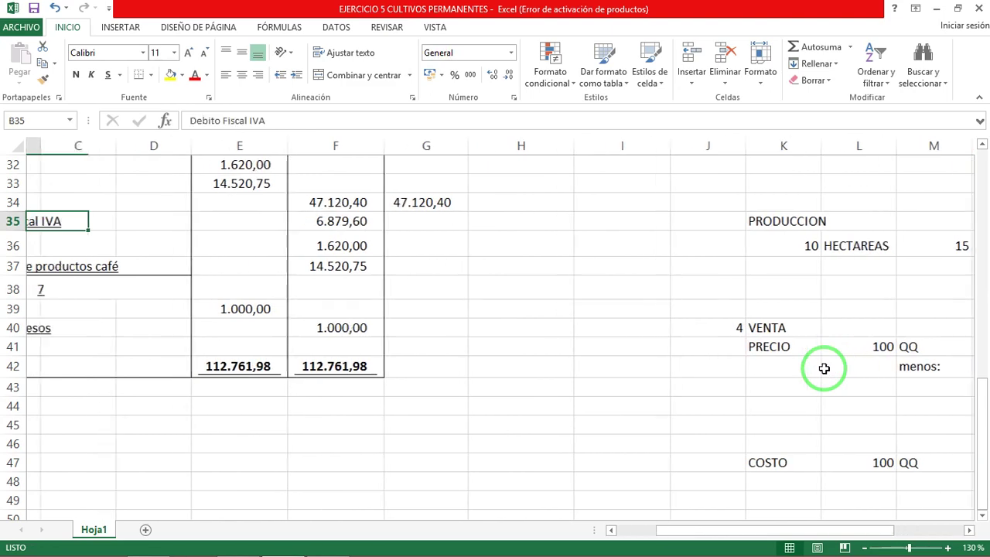
# Step: Look over the VENTA calculation's IVA and IT lines to compare them with the journal's Debito Fiscal IVA amount in row 35
pyautogui.press('Right')
pyautogui.press('Right')
pyautogui.press('Right')
pyautogui.press('Right')
pyautogui.press('Right')
pyautogui.press('Right')
pyautogui.press('Right')
pyautogui.press('Right')
pyautogui.press('Right')
pyautogui.press('Right')
pyautogui.press('Right')
pyautogui.press('Right')
pyautogui.press('Right')
pyautogui.press('Right')
pyautogui.press('Right')
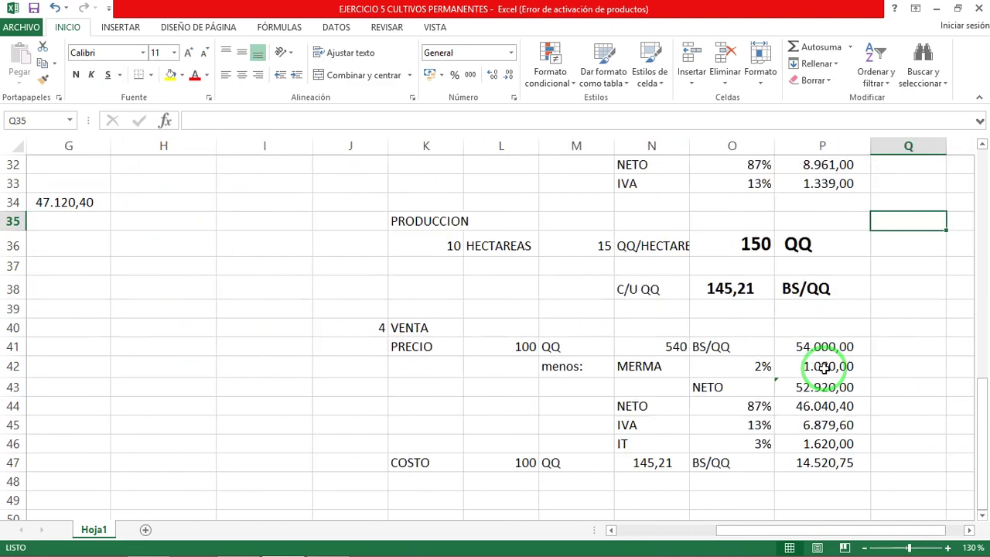
# Step: Return to journal entry 6 and review the IT x Pagar and Almacen de productos café lines in rows 36 and 37
pyautogui.press('Left')
pyautogui.press('Left')
pyautogui.press('Left')
pyautogui.press('Left')
pyautogui.press('Left')
pyautogui.press('Left')
pyautogui.press('Left')
pyautogui.press('Left')
pyautogui.press('Left')
pyautogui.press('Left')
pyautogui.press('Left')
pyautogui.press('Left')
pyautogui.press('Left')
pyautogui.press('Left')
pyautogui.press('Left')
pyautogui.press('Left')
pyautogui.press('Left')
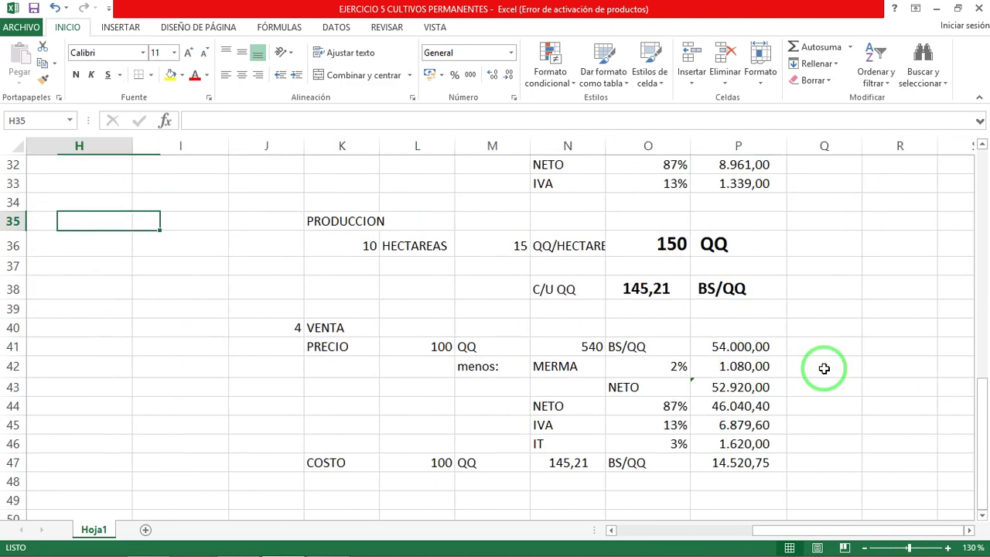
pyautogui.press('Right')
pyautogui.press('Right')
pyautogui.press('Down')
pyautogui.press('Left')
pyautogui.press('Left')
pyautogui.press('Right')
pyautogui.press('Down')
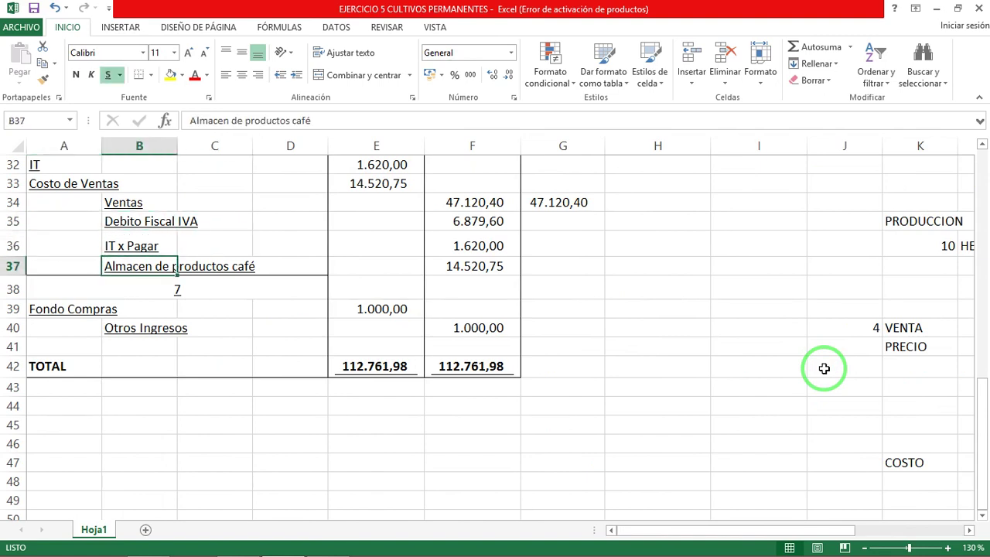
# Step: Inspect the formula behind the Almacen de productos café amount in F37
pyautogui.press('Right')
pyautogui.press('Right')
pyautogui.press('Right')
pyautogui.press('Right')
pyautogui.press('Right')
pyautogui.press('Left')
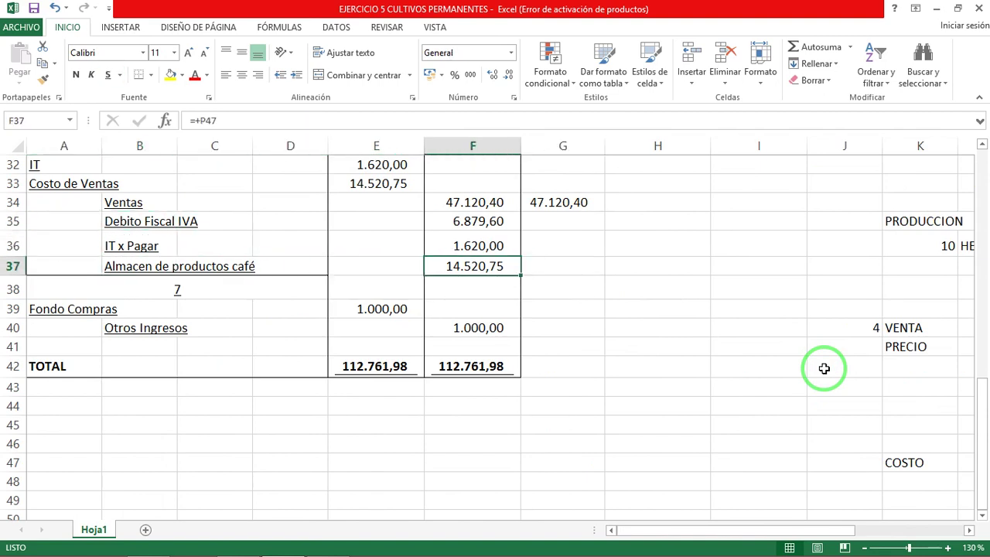
# Step: Trace the Almacen de productos café amount to the COSTO line in row 47 and inspect the unit cost formula in N47
pyautogui.press('Right')
pyautogui.press('Right')
pyautogui.press('Right')
pyautogui.press('Right')
pyautogui.press('Right')
pyautogui.press('Right')
pyautogui.press('Right')
pyautogui.press('Right')
pyautogui.press('Right')
pyautogui.press('Right')
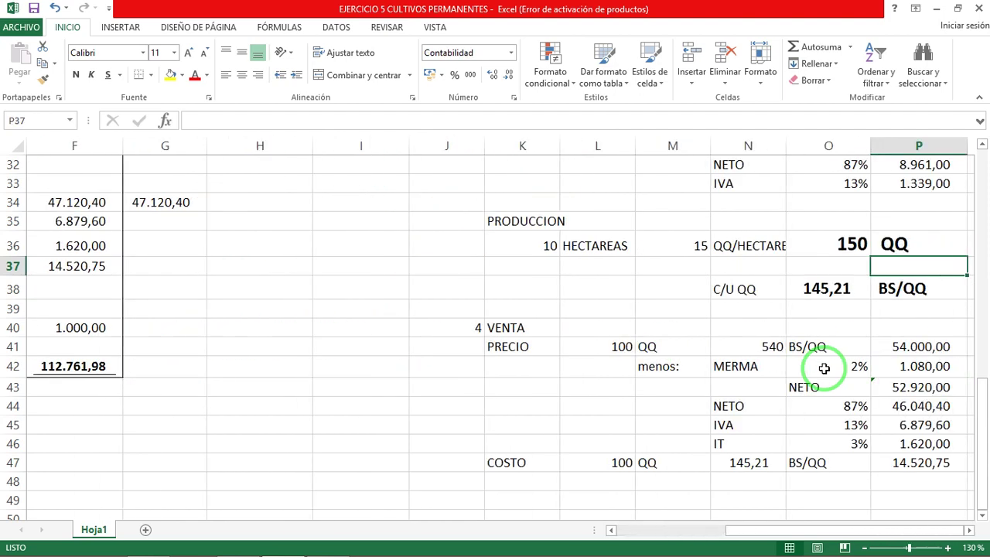
pyautogui.press('Down')
pyautogui.press('Down')
pyautogui.press('Down')
pyautogui.press('Down')
pyautogui.press('Down')
pyautogui.press('Down')
pyautogui.press('Down')
pyautogui.press('Down')
pyautogui.press('Down')
pyautogui.press('Down')
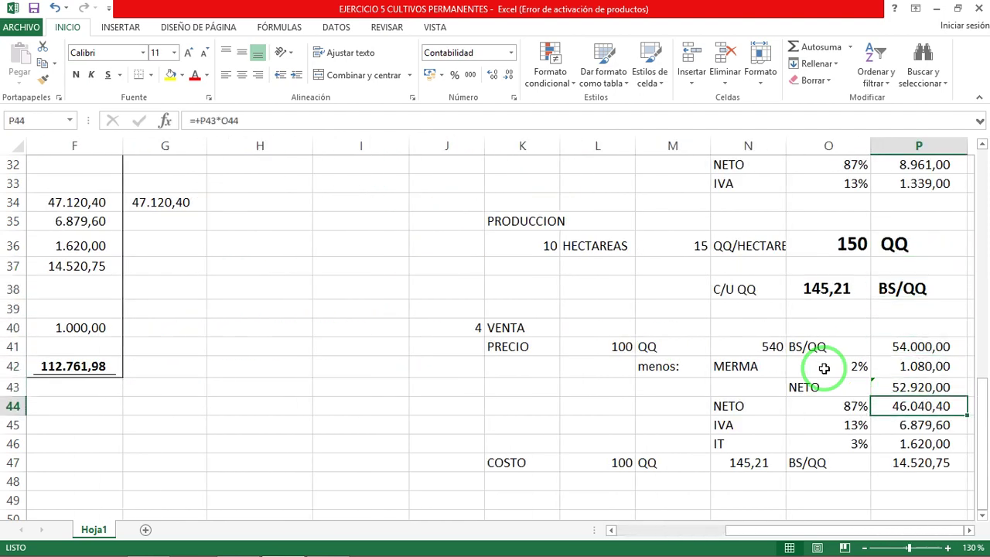
pyautogui.press('Left')
pyautogui.press('Left')
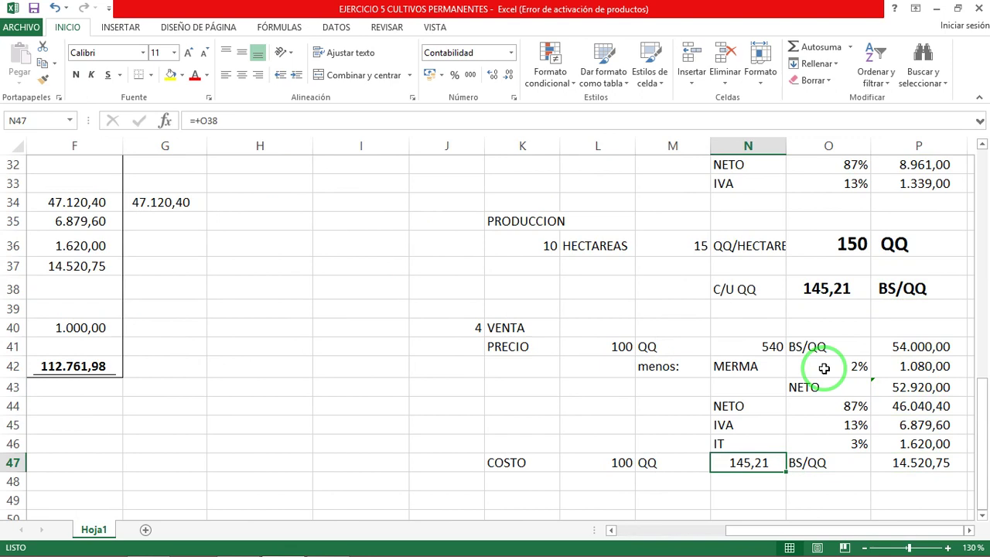
# Step: Go back to the journal and examine entry 7, starting at the Fondo Compras line in row 39
pyautogui.press('Left')
pyautogui.press('Left')
pyautogui.press('Left')
pyautogui.press('Left')
pyautogui.press('Left')
pyautogui.press('Left')
pyautogui.press('Left')
pyautogui.press('Left')
pyautogui.press('Left')
pyautogui.press('Left')
pyautogui.press('Left')
pyautogui.press('Left')
pyautogui.press('Left')
pyautogui.press('Up')
pyautogui.press('Up')
pyautogui.press('Up')
pyautogui.press('Up')
pyautogui.press('Up')
pyautogui.press('Up')
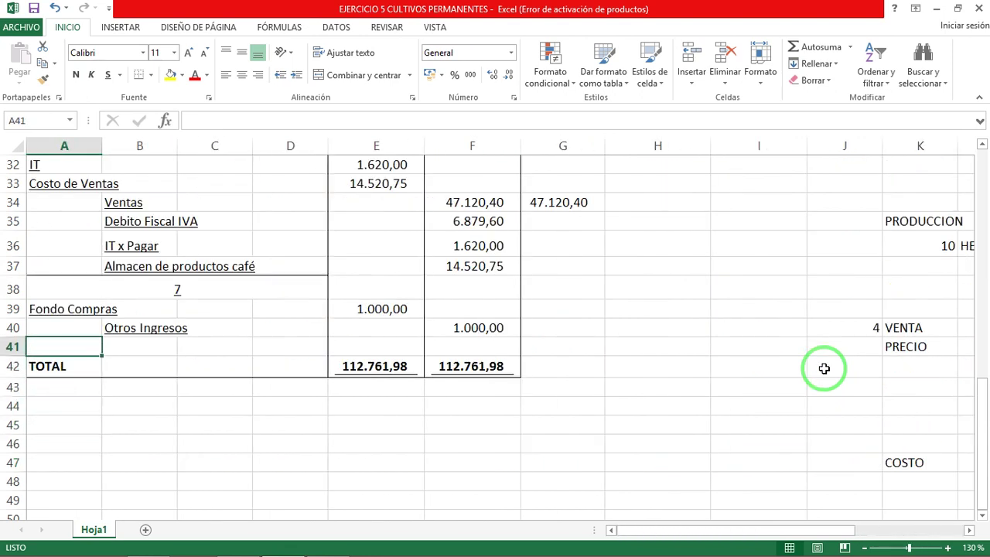
pyautogui.press('Up')
pyautogui.press('Up')
pyautogui.press('Right')
pyautogui.press('Right')
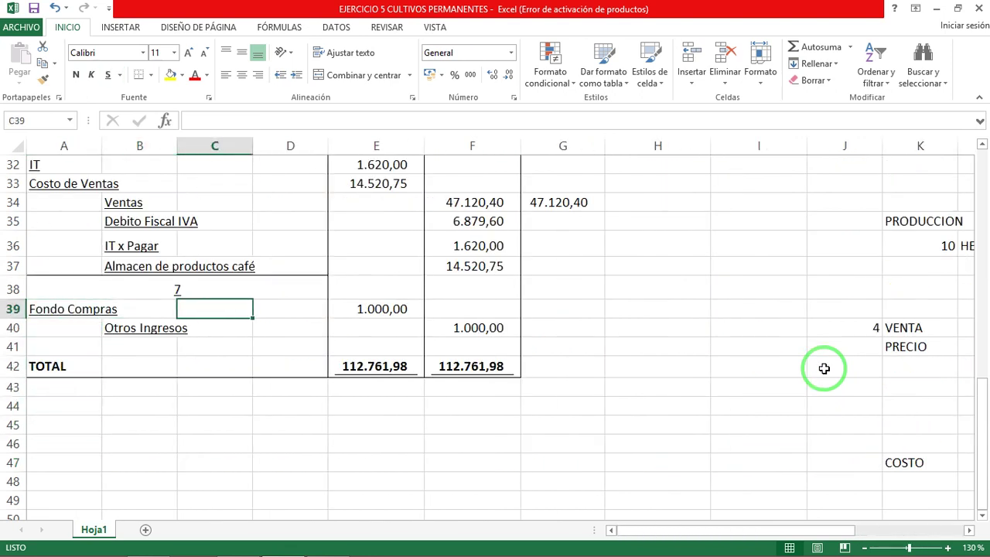
# Step: Look through the VENTA calculation block for the figures related to journal entry 7
pyautogui.press('Right')
pyautogui.press('Right')
pyautogui.press('Right')
pyautogui.press('Right')
pyautogui.press('Right')
pyautogui.press('Right')
pyautogui.press('Right')
pyautogui.press('Right')
pyautogui.press('Right')
pyautogui.press('Right')
pyautogui.press('Right')
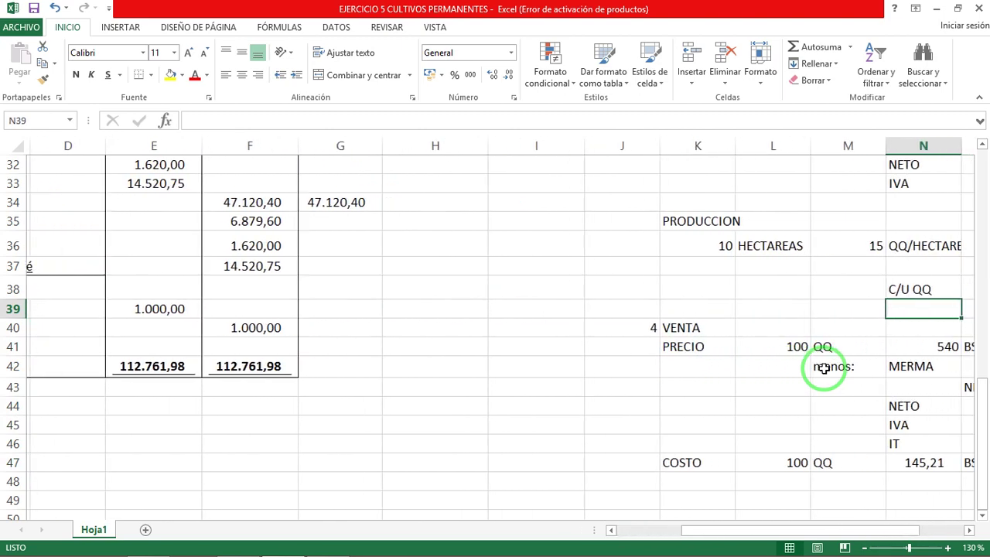
pyautogui.press('Right')
pyautogui.press('Right')
pyautogui.press('Down')
pyautogui.press('Left')
pyautogui.press('Left')
pyautogui.press('Left')
pyautogui.press('Left')
pyautogui.press('Left')
pyautogui.press('Left')
pyautogui.press('Left')
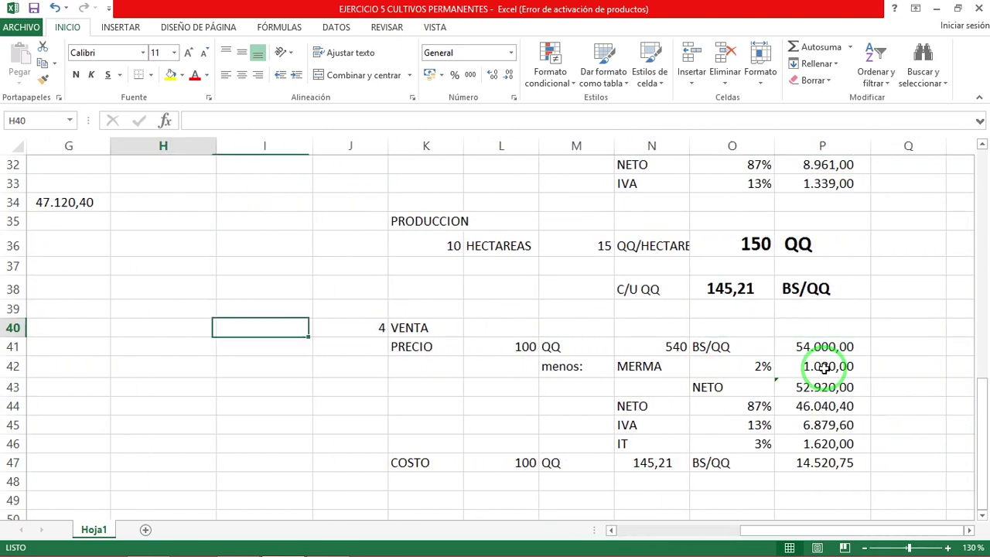
# Step: Return to journal entry 7 and read item 4 of the exercise statement in Adobe Acrobat Reader about the husk sale
pyautogui.press('Left')
pyautogui.press('Left')
pyautogui.press('Left')
pyautogui.press('Left')
pyautogui.press('Left')
pyautogui.press('Left')
pyautogui.press('Left')
pyautogui.press('Left')
pyautogui.press('Up')
pyautogui.press('Up')
pyautogui.hotkey('alt', 'Tab')
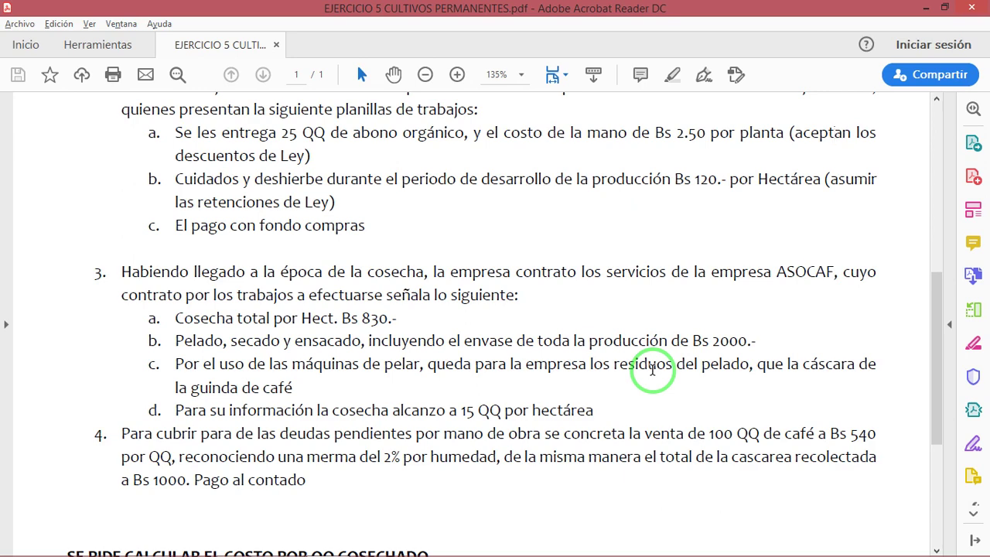
pyautogui.hotkey('alt', 'Tab')
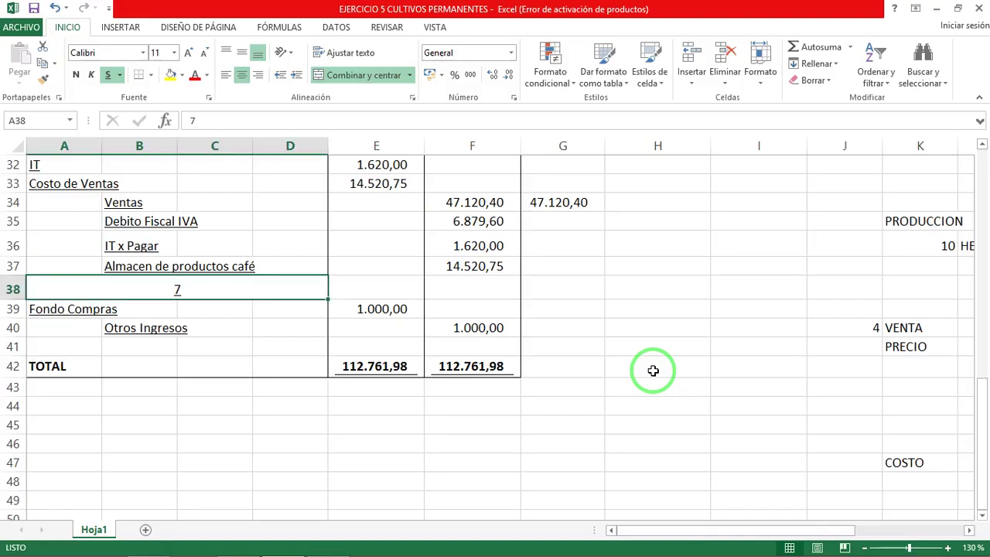
# Step: Review entry 7's Fondo Compras line in row 39 and its debit amount in E39
pyautogui.press('Down')
pyautogui.press('Down')
pyautogui.press('Up')
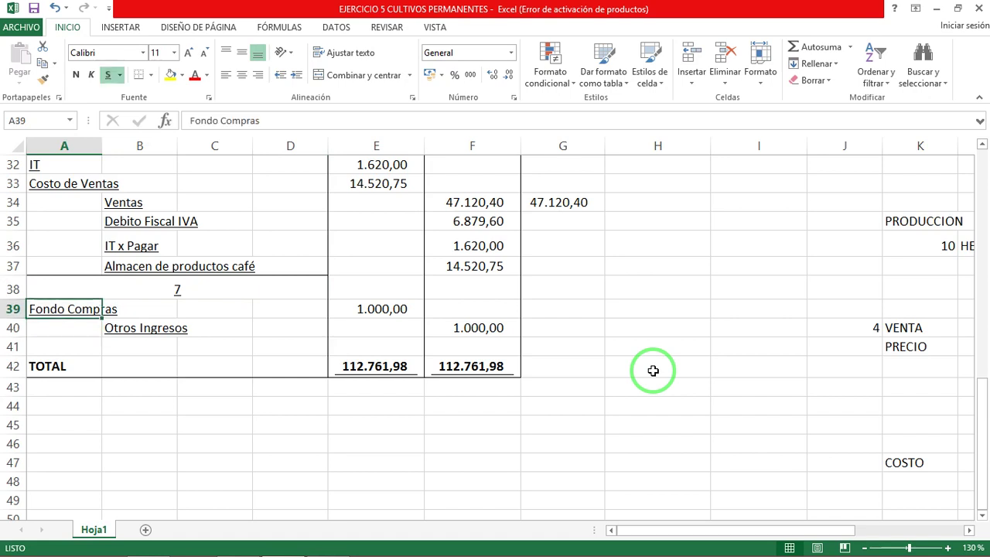
pyautogui.press('Right')
pyautogui.press('Right')
pyautogui.press('Right')
pyautogui.press('Right')
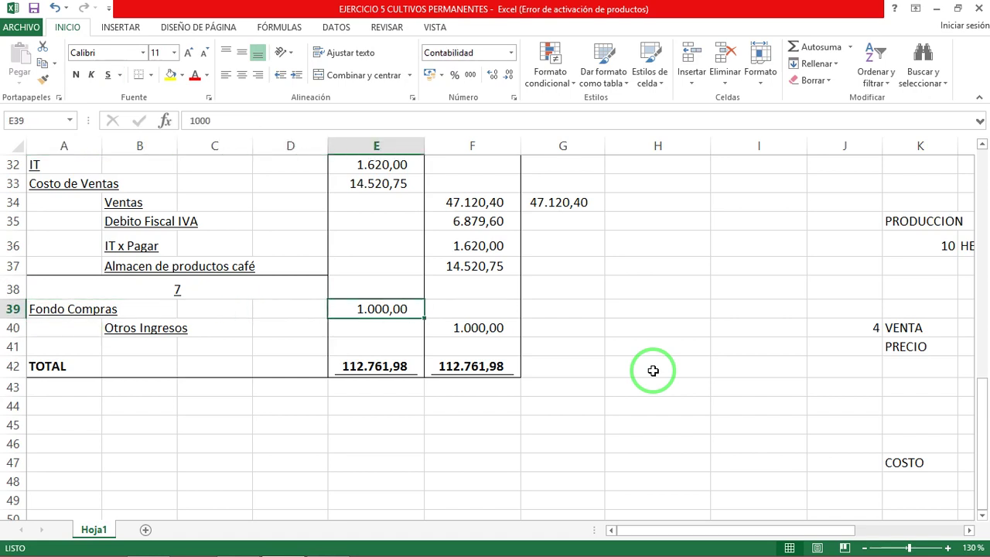
# Step: Review entry 7's Otros Ingresos line in row 40 and its credit amount in F40
pyautogui.press('Left')
pyautogui.press('Left')
pyautogui.press('Left')
pyautogui.press('Left')
pyautogui.press('Down')
pyautogui.press('Right')
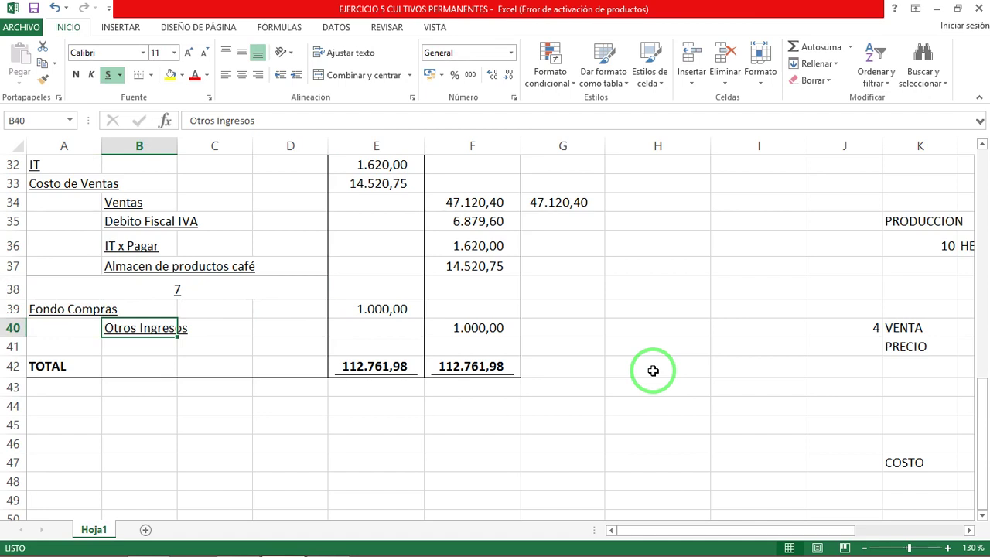
pyautogui.press('Right')
pyautogui.press('Right')
pyautogui.press('Right')
pyautogui.press('Right')
pyautogui.press('Right')
pyautogui.press('Left')
pyautogui.press('Left')
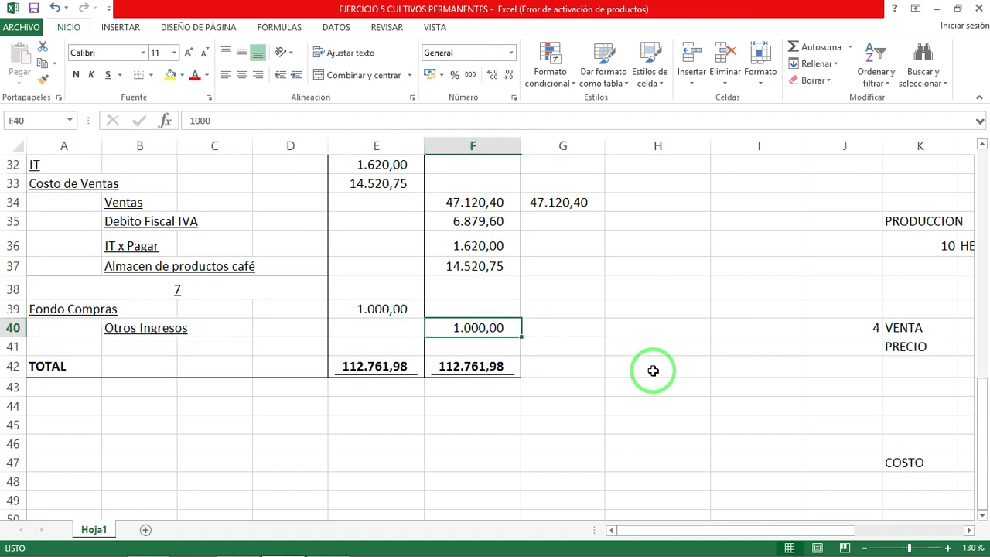
pyautogui.press('Right')
# Step: Reread item 4 of the statement in Adobe Acrobat Reader, and return to Excel to look across the VENTA calculation block in row 40
pyautogui.hotkey('alt', 'Tab')
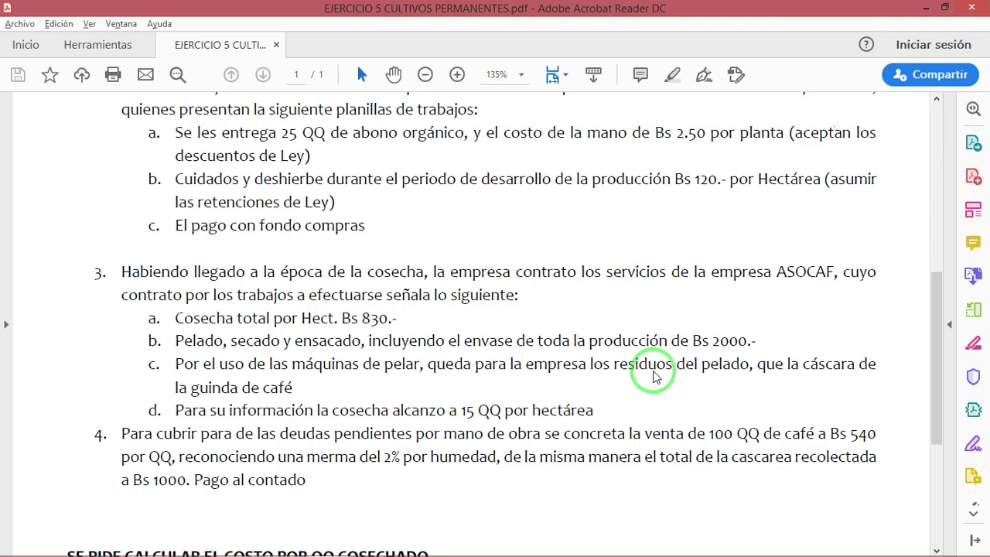
pyautogui.hotkey('alt', 'Tab')
pyautogui.press('Right')
pyautogui.press('Right')
pyautogui.press('Right')
pyautogui.press('Right')
pyautogui.press('Right')
pyautogui.press('Right')
pyautogui.press('Right')
pyautogui.press('Right')
pyautogui.press('Right')
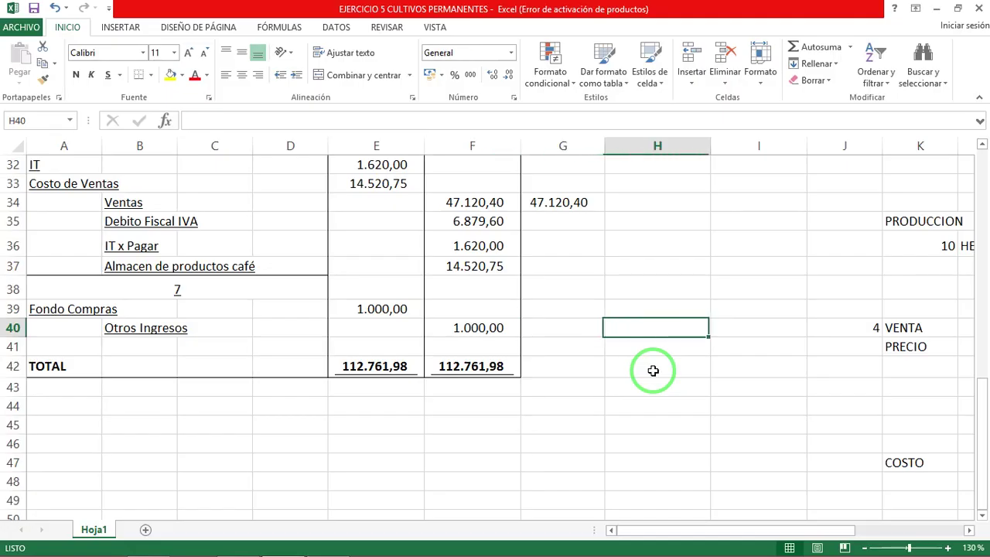
pyautogui.press('Right')
pyautogui.press('Right')
# Step: Return to column A of the journal and view the beginning of EJERCICIO 5 with the first entries
pyautogui.press('Left')
pyautogui.press('Left')
pyautogui.press('Left')
pyautogui.press('Left')
pyautogui.press('Left')
pyautogui.press('Left')
pyautogui.press('Left')
pyautogui.press('Left')
pyautogui.press('Left')
pyautogui.press('Left')
pyautogui.press('Left')
pyautogui.press('Left')
pyautogui.press('Left')
pyautogui.press('Left')
pyautogui.press('Left')
pyautogui.press('Left')
pyautogui.scroll(10, 648, 375)
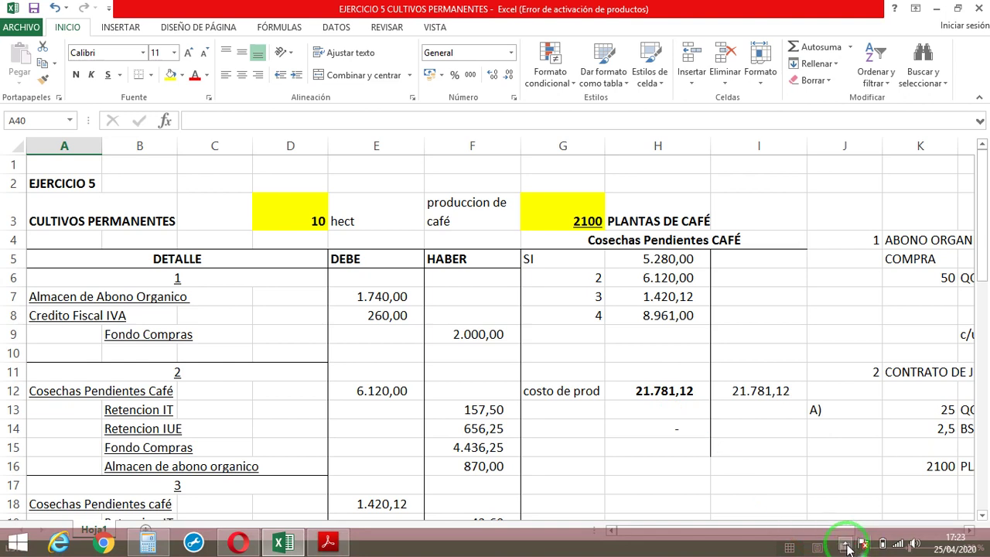
pyautogui.click(845, 546)
pyautogui.moveTo(820, 468); pyautogui.dragTo(790, 232)
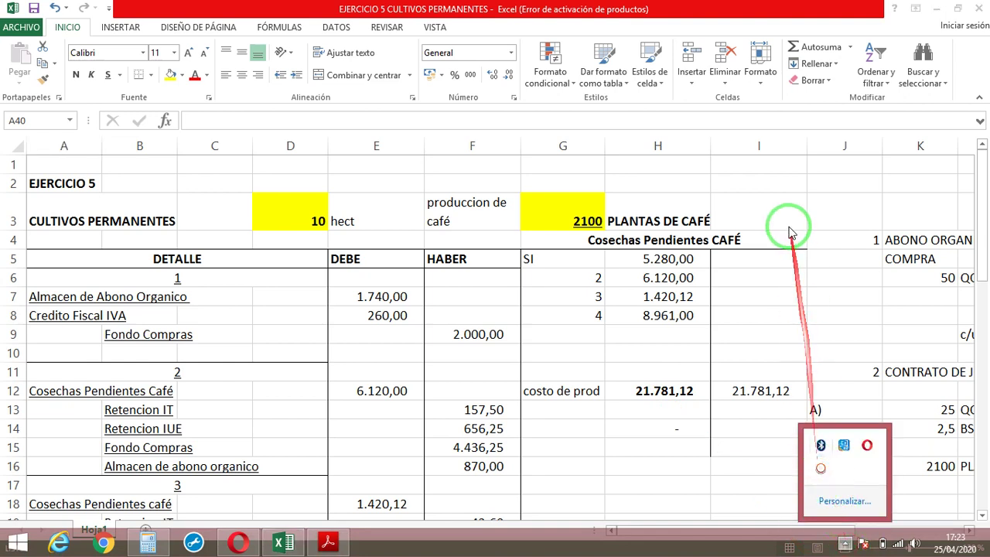